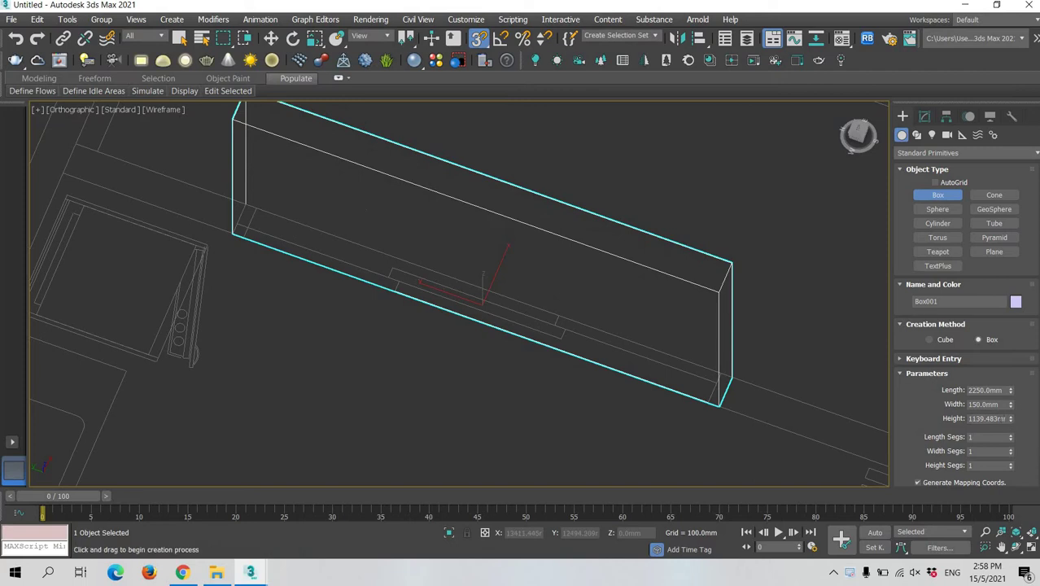
Set the height of the door-frame box to 2100 mm
left_click_drag(1003, 419, 887, 410)
type("210")
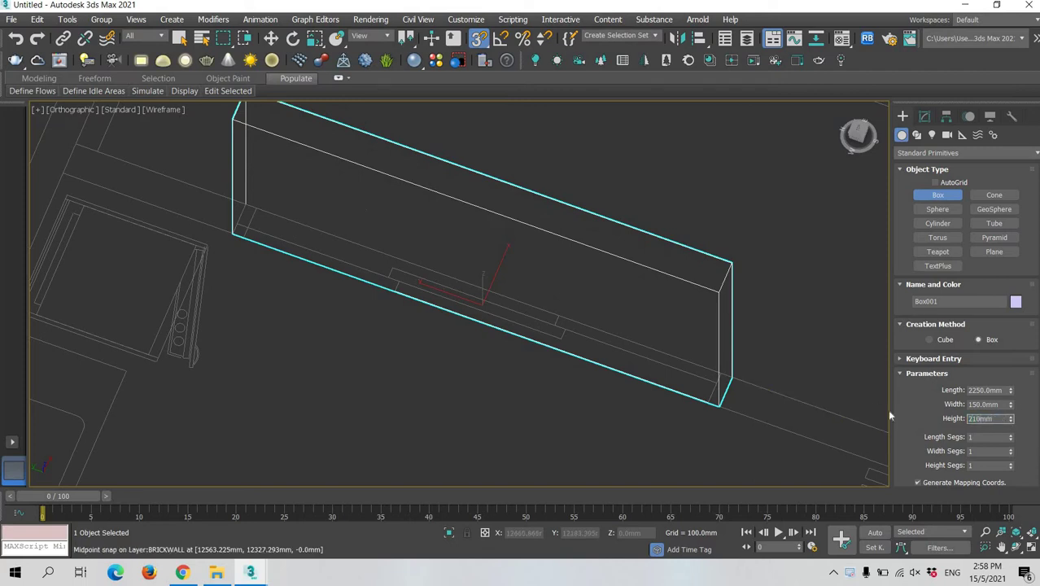
type("0")
key("Return")
scroll(586, 345, "down", 3)
middle_click_drag(585, 402, 509, 287, "alt")
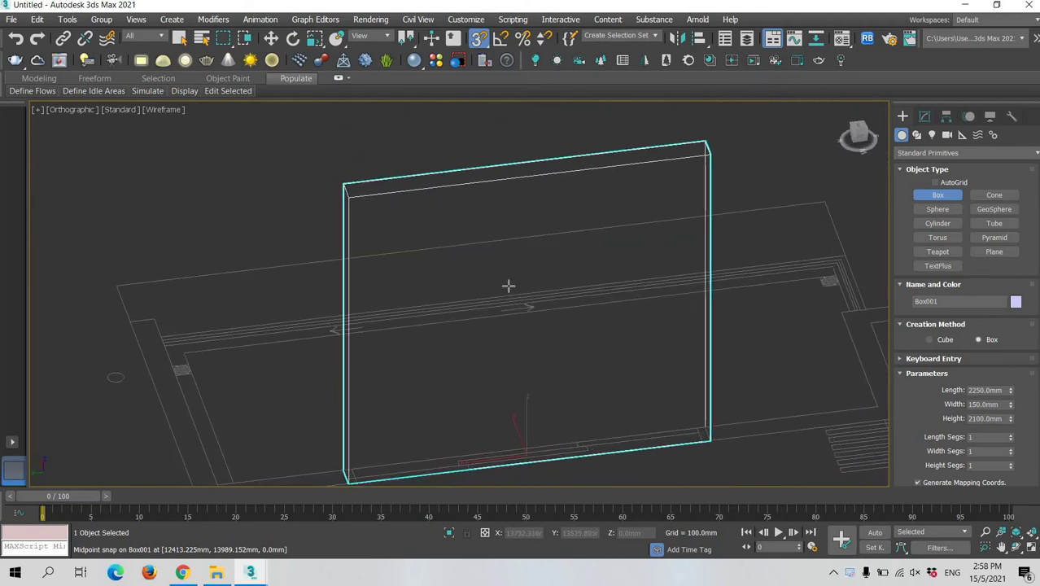
Add an Edit Poly modifier to the box and select its large front polygon
key("w")
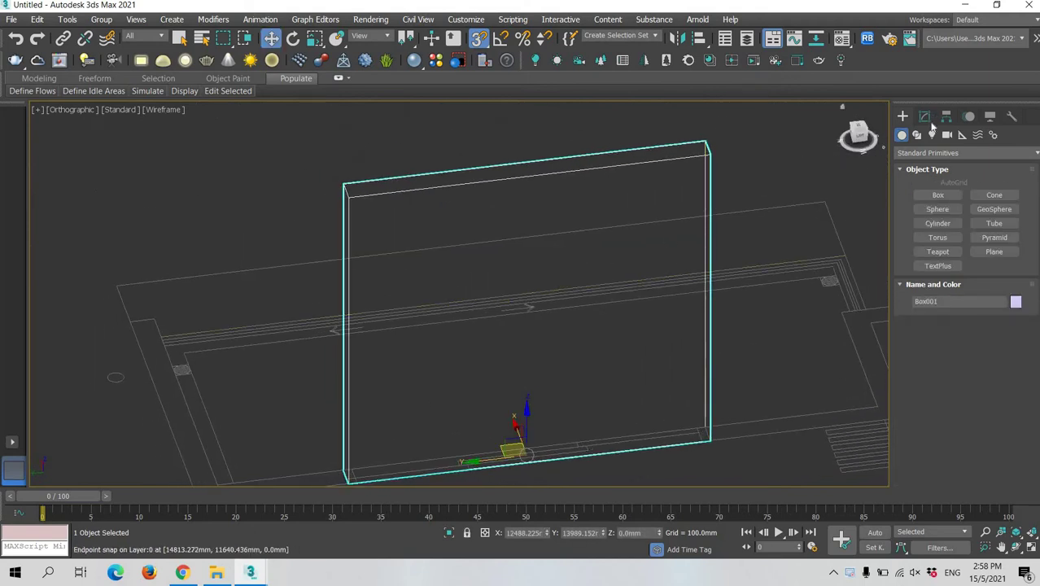
left_click(925, 118)
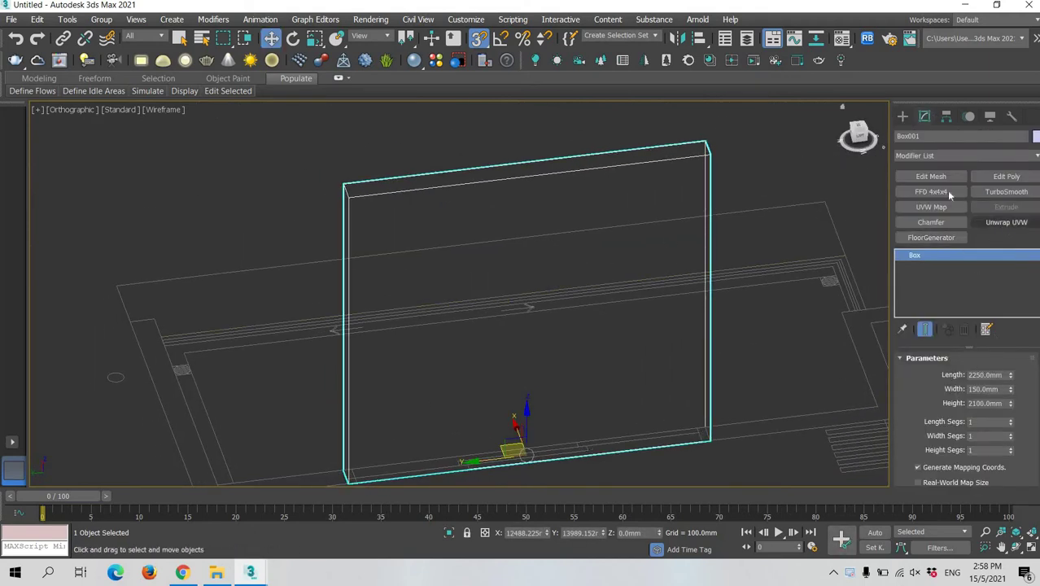
left_click(1003, 177)
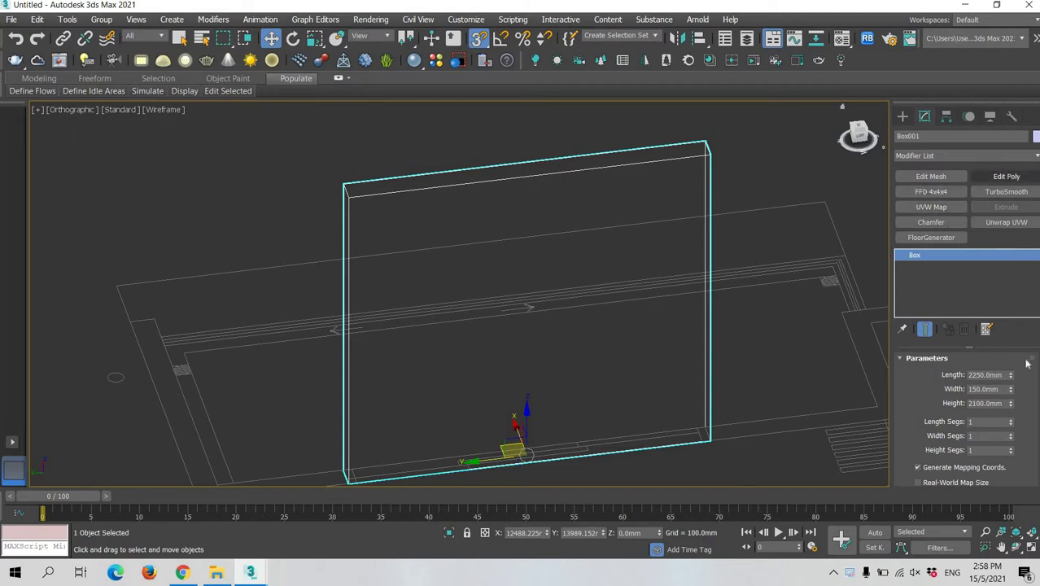
key("4")
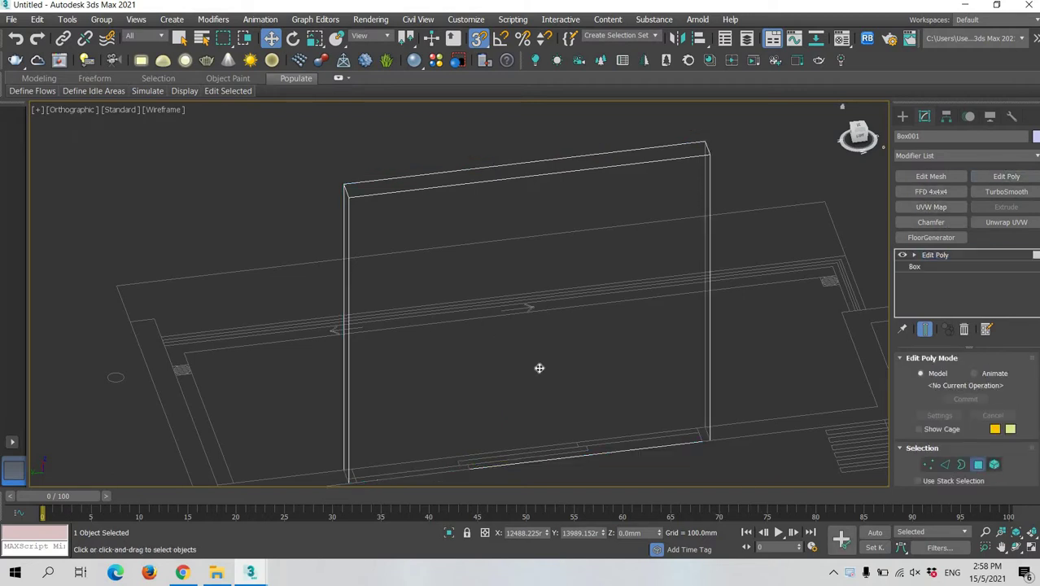
left_click(539, 367)
Inset the selected front polygon by 50 mm
middle_click_drag(661, 337, 657, 263)
scroll(1028, 476, "down", 10)
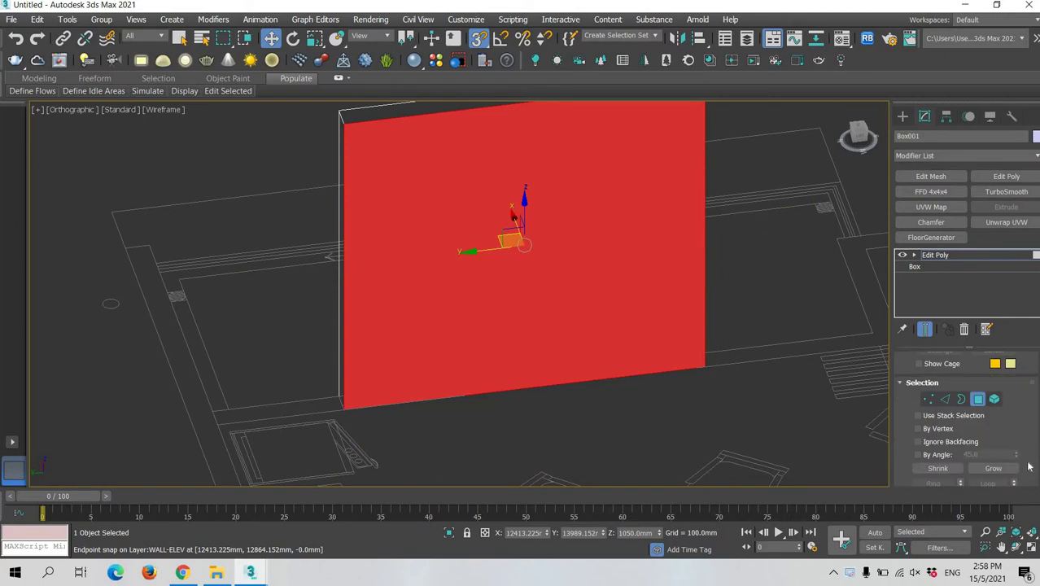
scroll(1021, 462, "down", 1)
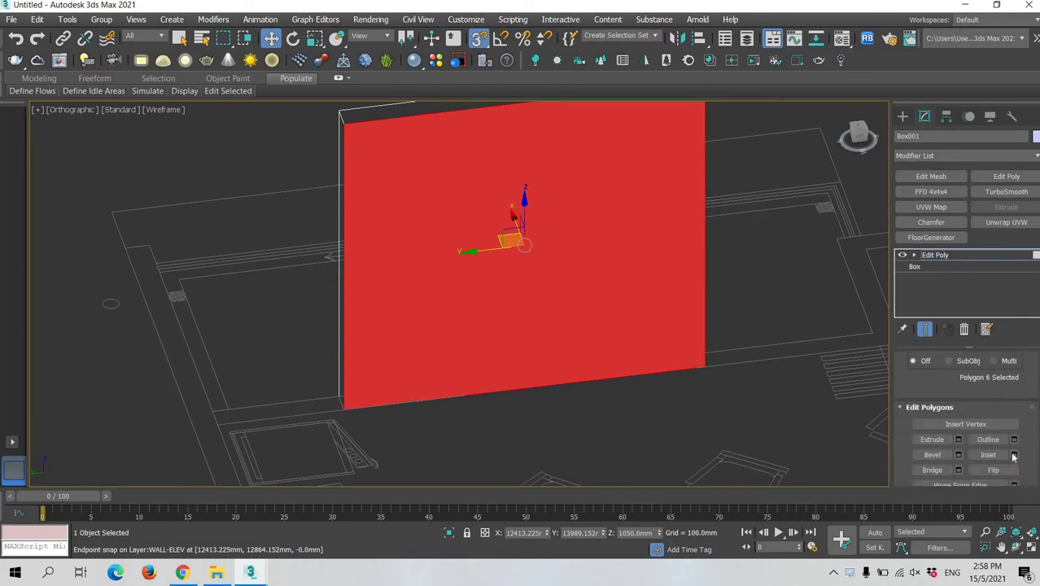
left_click(1014, 454)
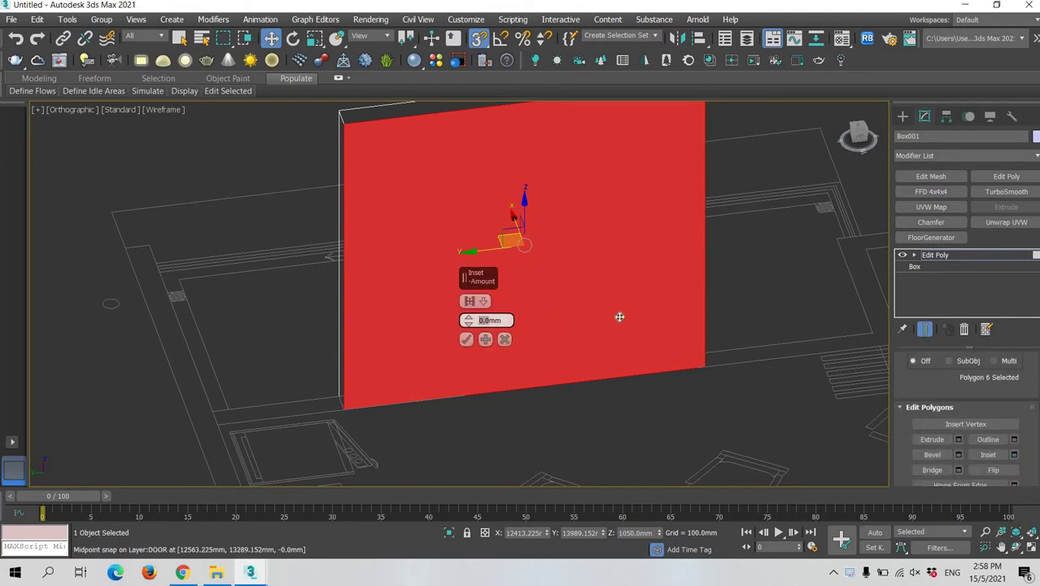
key("Return")
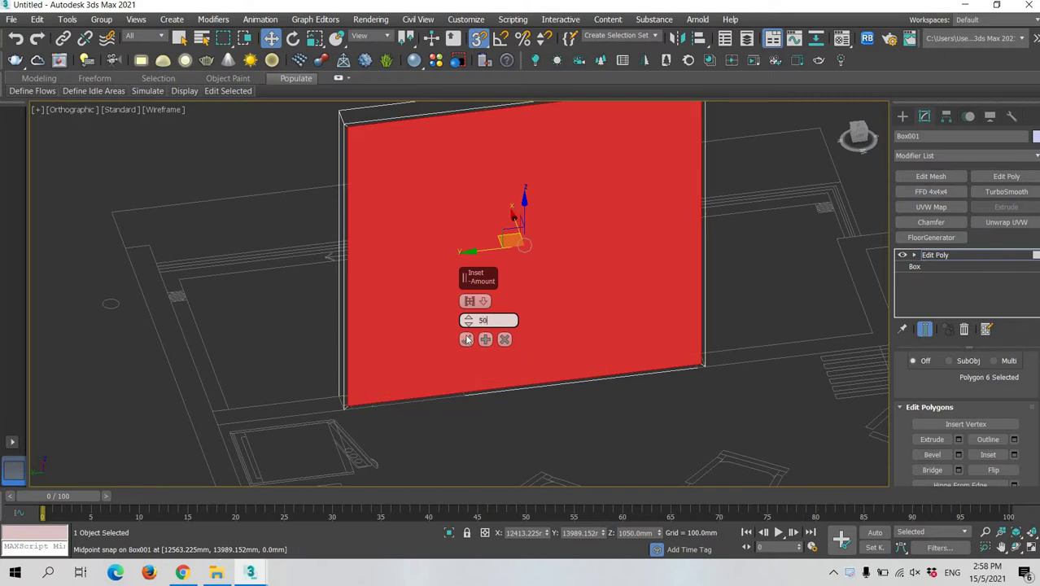
type("50")
key("Return")
left_click(466, 343)
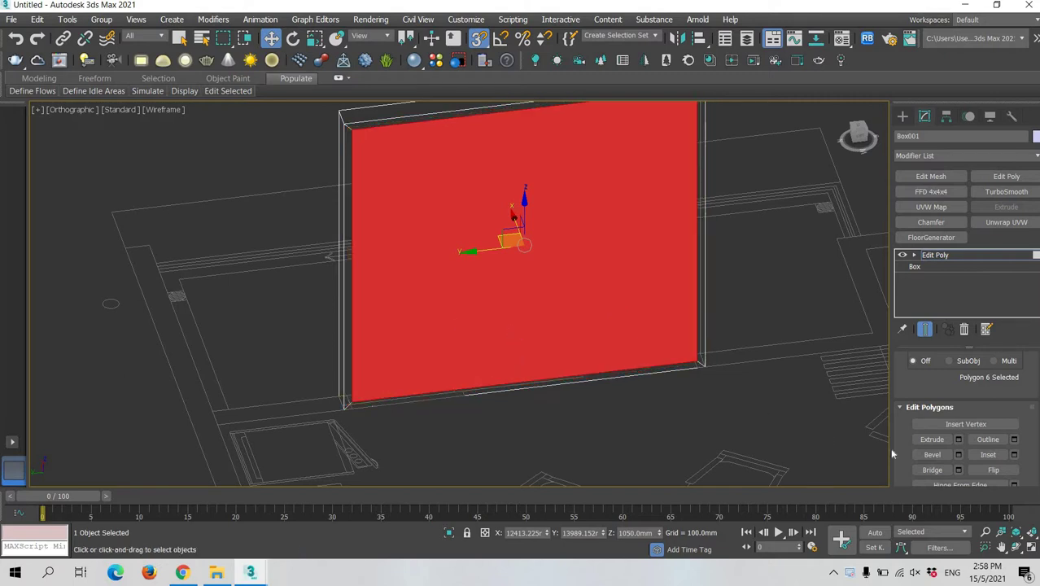
Extrude the inset polygon by -150 mm through the thickness of the box
left_click(959, 439)
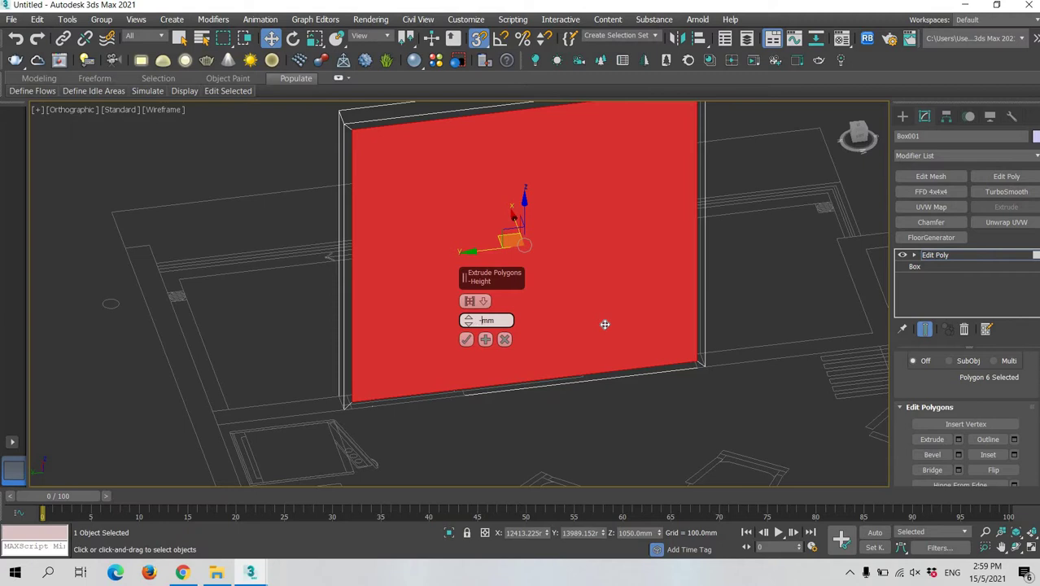
type("-150")
key("Return")
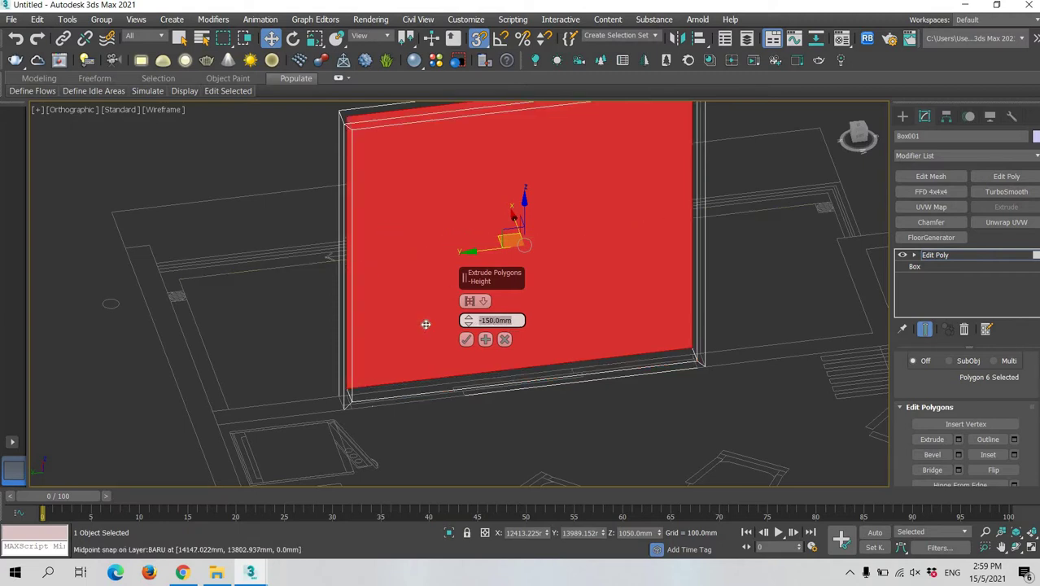
mouse_move(515, 364)
middle_mouse_down("alt")
mouse_move(569, 376)
mouse_move(538, 378)
mouse_move(555, 374)
mouse_move(506, 329)
mouse_move(576, 260)
middle_mouse_up("alt")
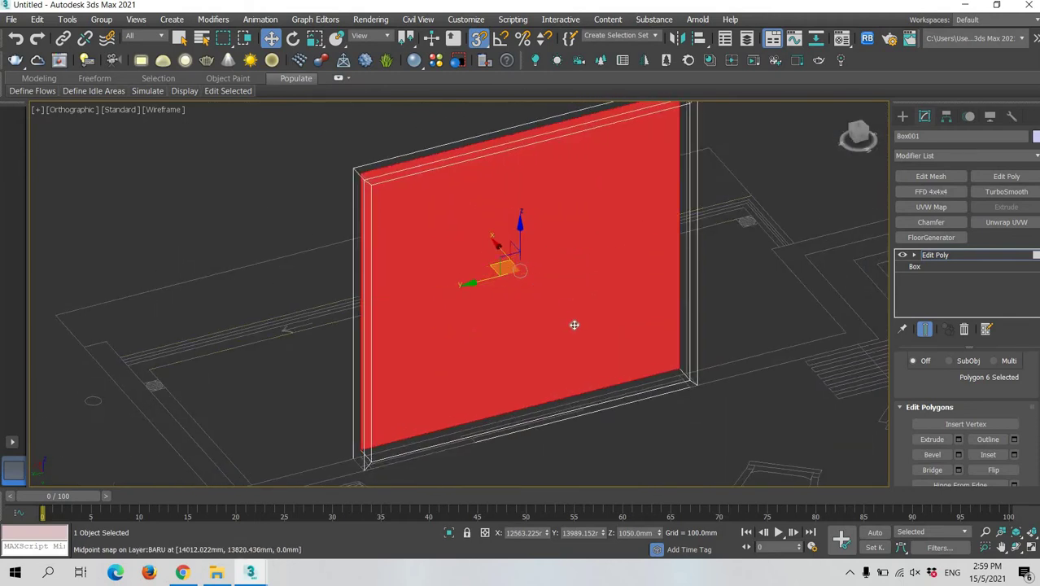
Delete the extruded polygon and the large face behind it to leave an open frame
key("Delete")
left_click(515, 312)
key("Delete")
In the top view, create a 700 × 50 × 2050 mm box as the first door panel, snapped to the frame's upper inner corner
mouse_move(514, 313)
middle_mouse_down()
mouse_move(515, 344)
mouse_move(529, 302)
mouse_move(576, 320)
middle_mouse_up()
scroll(683, 338, "up", 1)
middle_click_drag(684, 338, 622, 350)
scroll(695, 284, "up", 1)
scroll(687, 283, "down", 1)
key("t")
key("z")
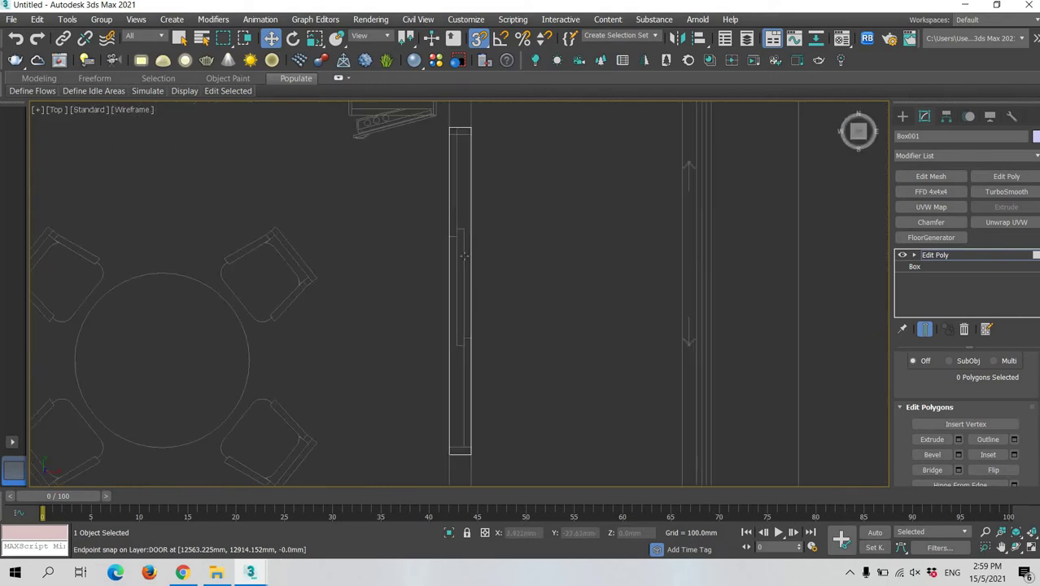
middle_click_drag(478, 193, 502, 232)
scroll(479, 195, "up", 4)
middle_click_drag(502, 166, 517, 156)
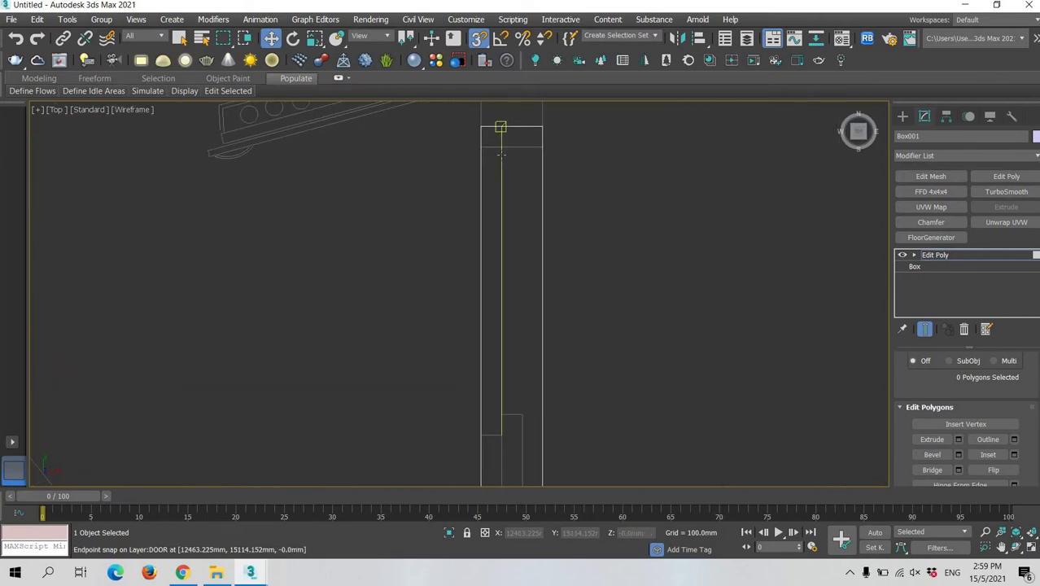
left_click(502, 281)
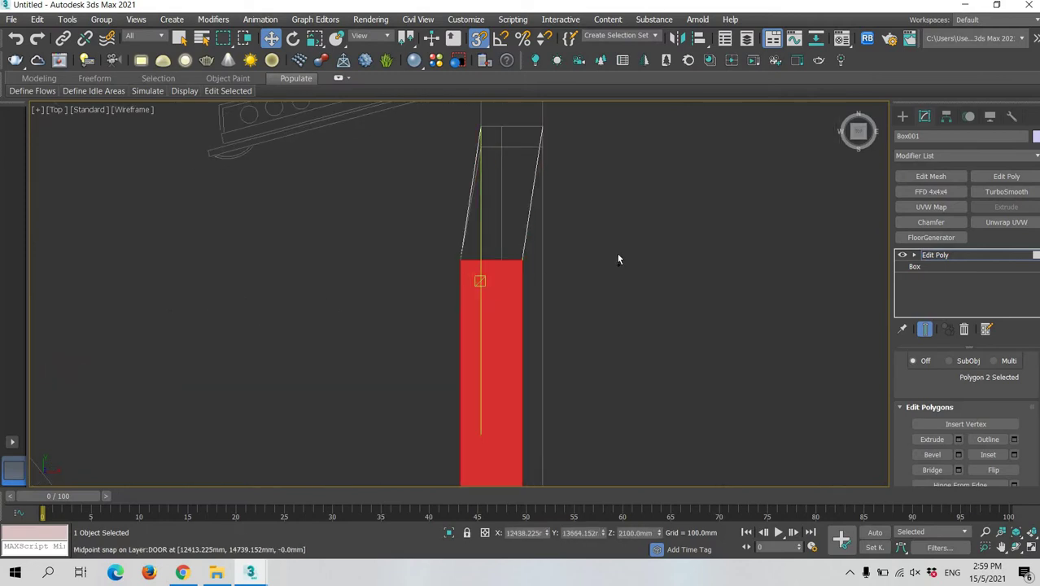
left_click(902, 117)
left_click(937, 196)
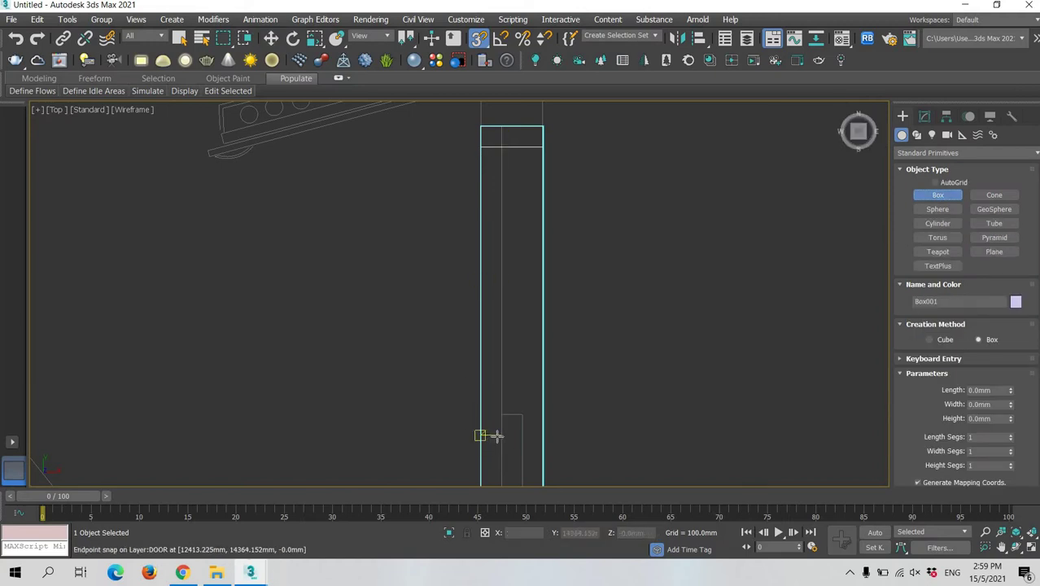
left_click_drag(502, 435, 479, 151)
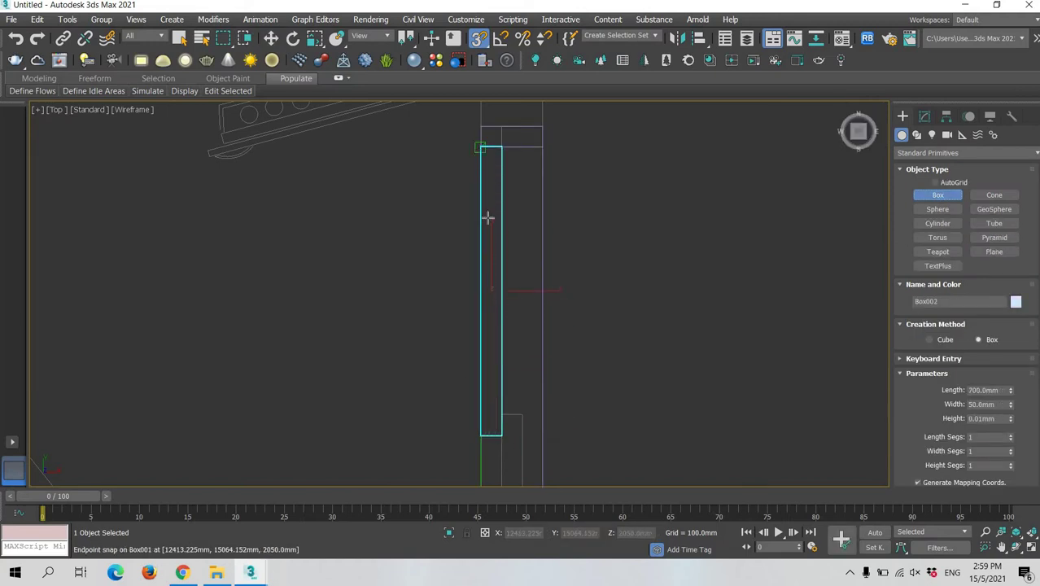
left_click(543, 145)
Create the middle door panel as an 800 × 50 × 2050 mm box on the central track of the plan
middle_click_drag(582, 241, 587, 177)
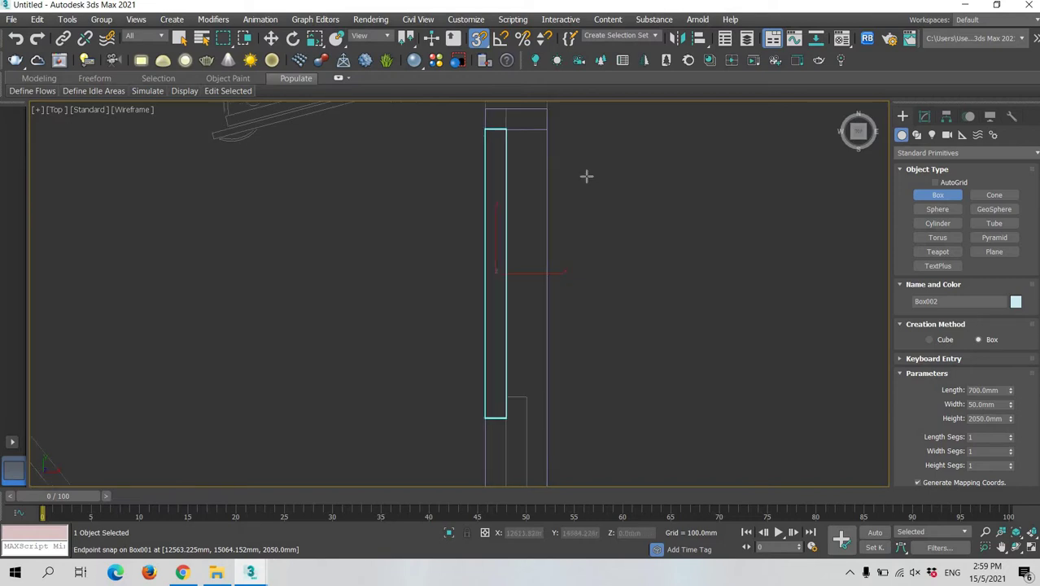
scroll(586, 176, "down", 3)
middle_click_drag(512, 345, 526, 270)
middle_click_drag(582, 215, 578, 216)
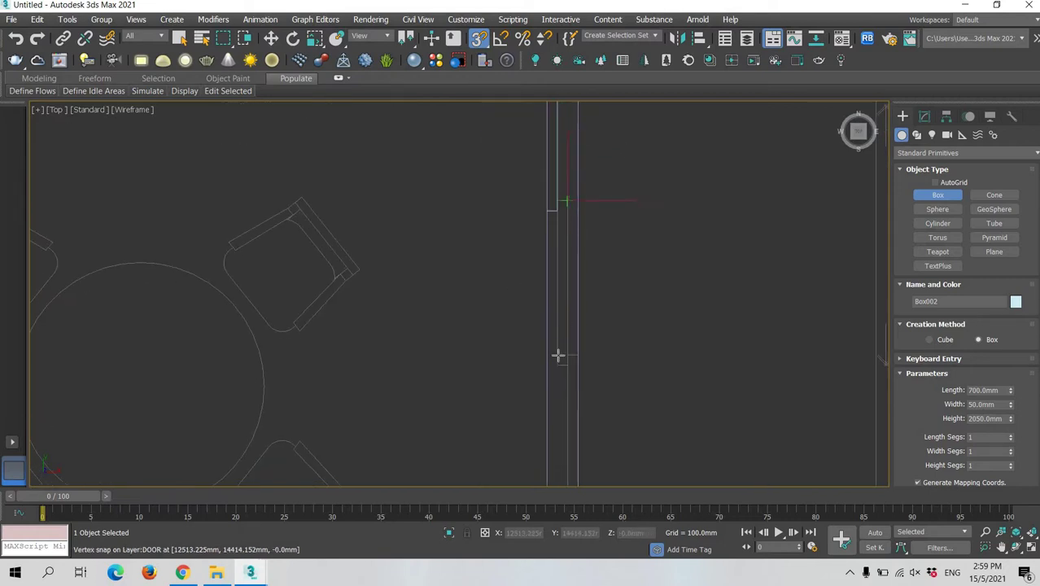
left_click_drag(558, 355, 558, 362)
left_click(551, 212)
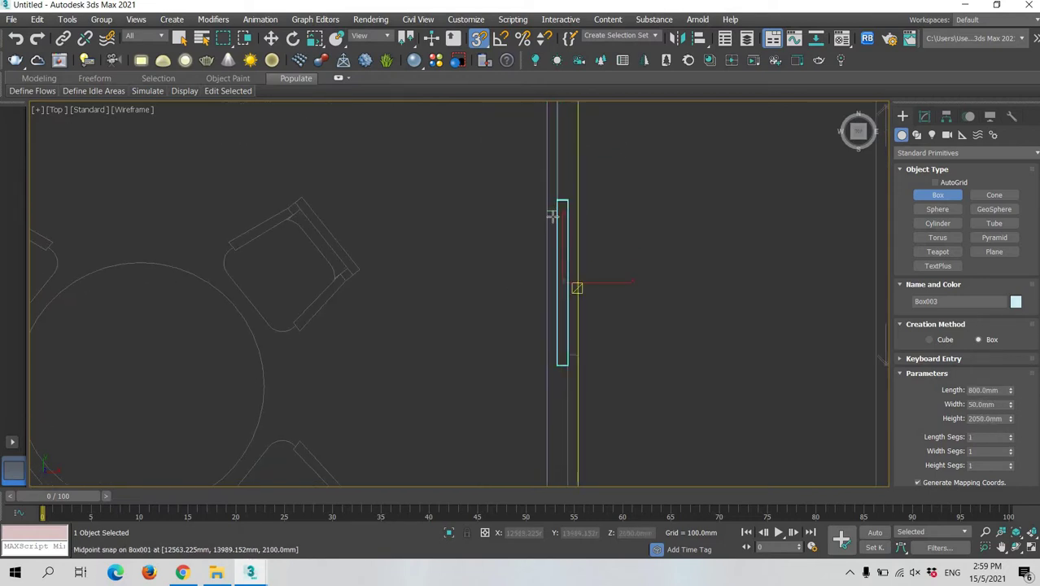
Create the third door panel as a 750 × 50 × 2050 mm box at the lower end of the frame opening
middle_click_drag(575, 349, 551, 218)
scroll(550, 236, "up", 2)
middle_click_drag(575, 269, 575, 201)
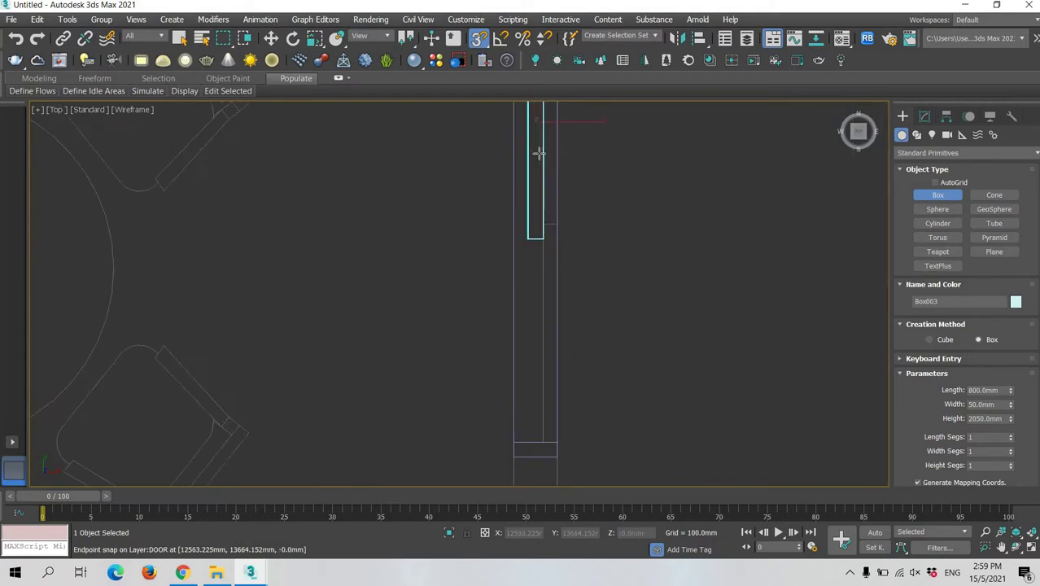
left_click_drag(538, 149, 558, 371)
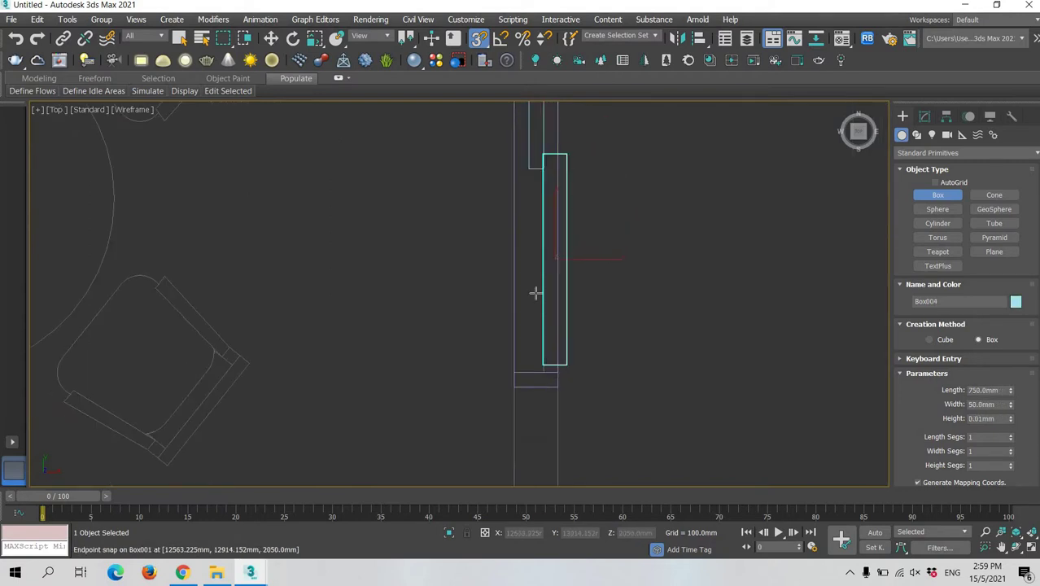
left_click(534, 167)
Examine the frame and its three door panels in the shaded perspective view
scroll(610, 191, "down", 4)
middle_click_drag(610, 192, 531, 333)
scroll(530, 325, "down", 2)
scroll(578, 253, "down", 2)
middle_click_drag(578, 252, 528, 319)
key("alt+w")
middle_click(575, 380)
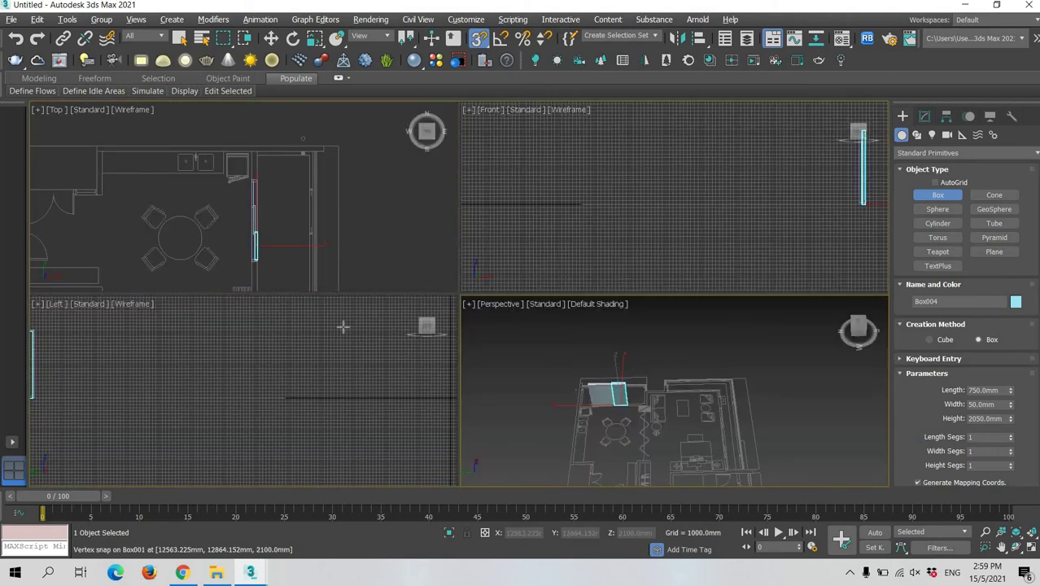
key("alt+w")
scroll(436, 321, "up", 5)
middle_click_drag(381, 315, 591, 383)
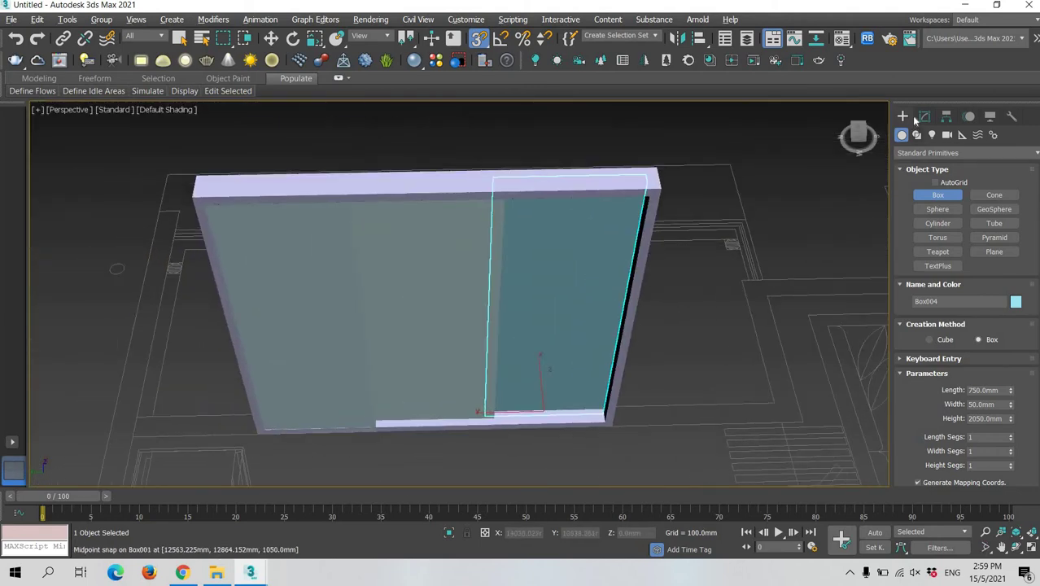
left_click(924, 117)
middle_click_drag(369, 394, 387, 452, "alt")
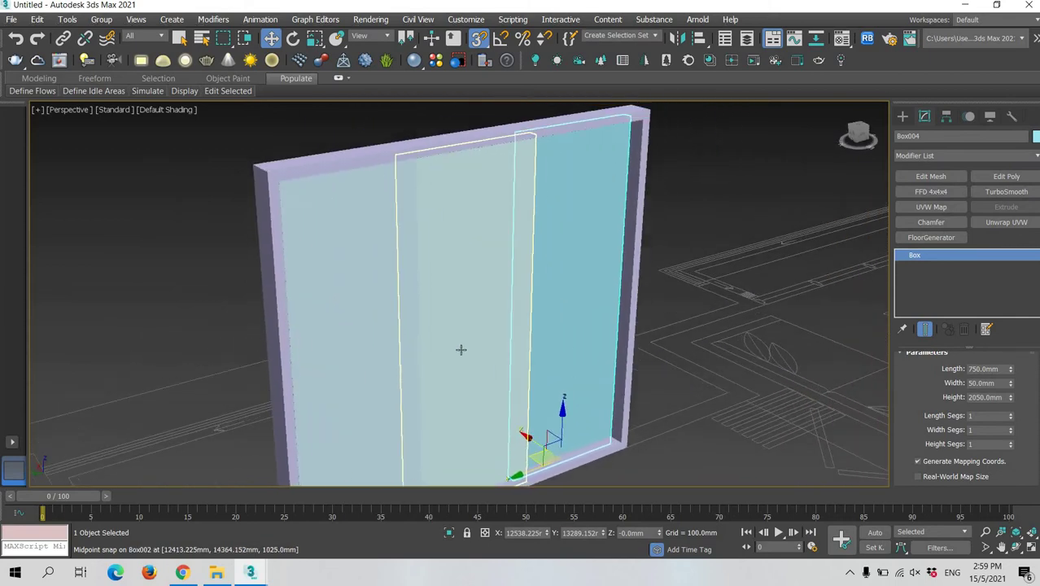
Select all three door panels and hide them, leaving only the frame displayed
left_click(478, 281)
left_click(578, 254, "ctrl")
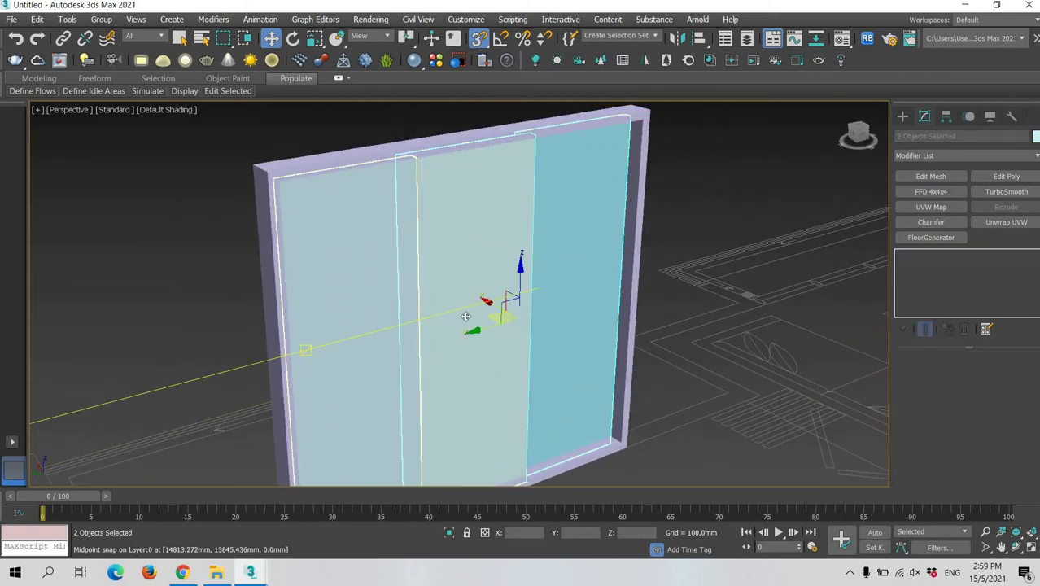
left_click(467, 315, "ctrl")
middle_click_drag(543, 288, 553, 241)
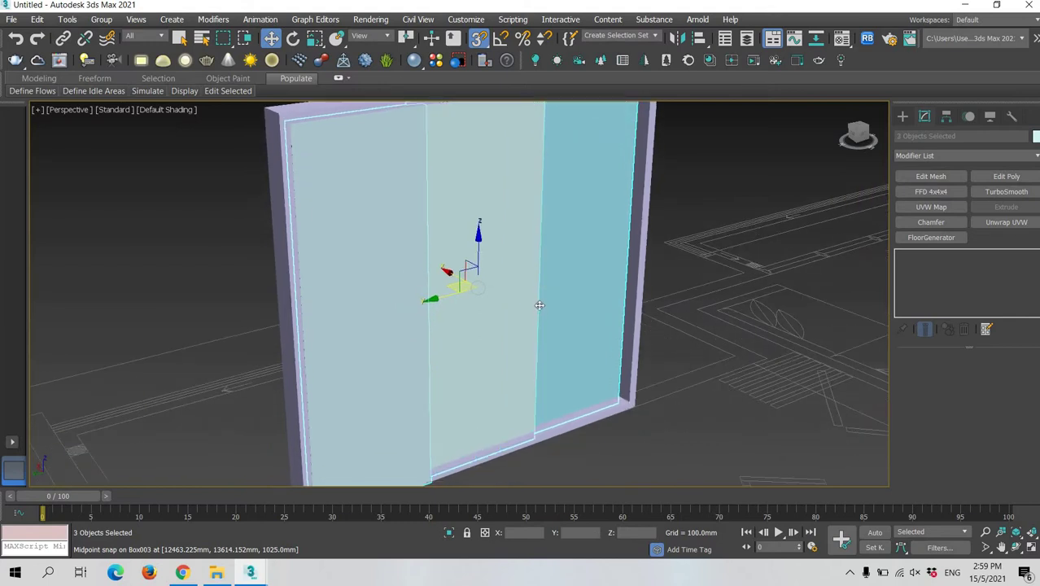
right_click(490, 314)
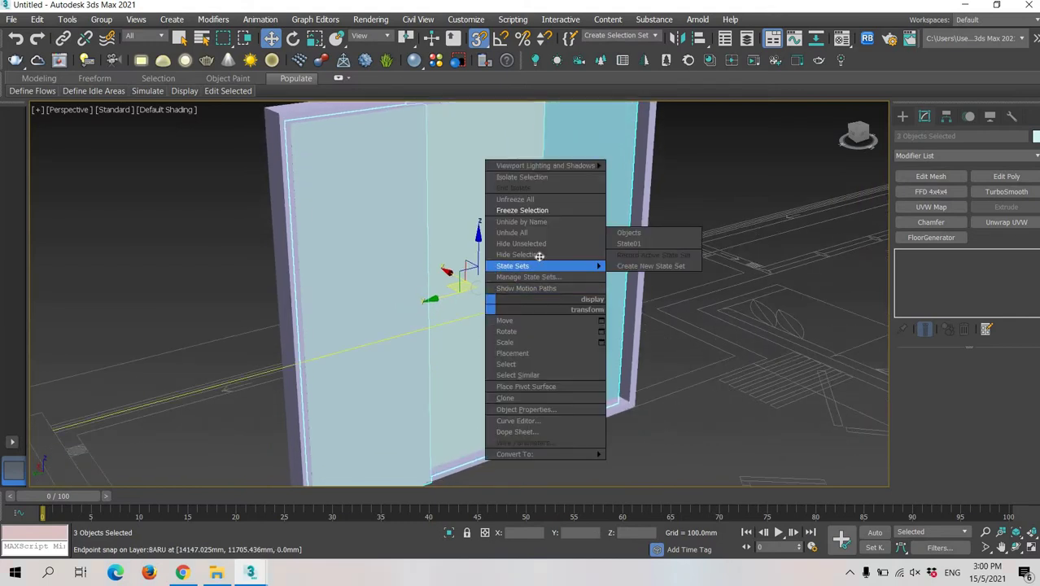
left_click(529, 253)
Unhide all objects and layers, and suppress the Unhide All message for future use
middle_click_drag(514, 320, 555, 353)
scroll(578, 346, "down", 2)
right_click(554, 352)
left_click(579, 292)
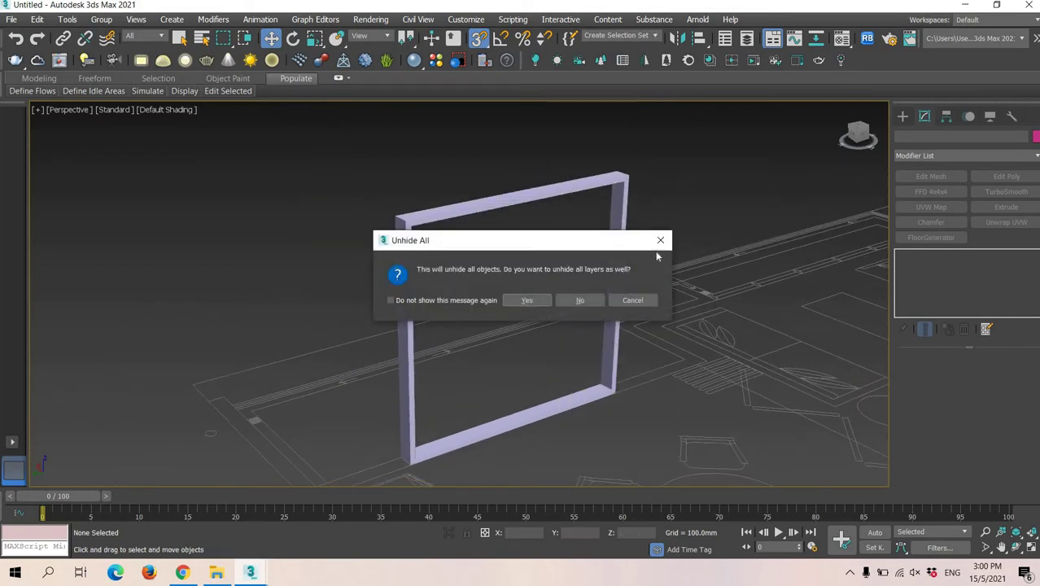
right_click(547, 327)
left_click(603, 266)
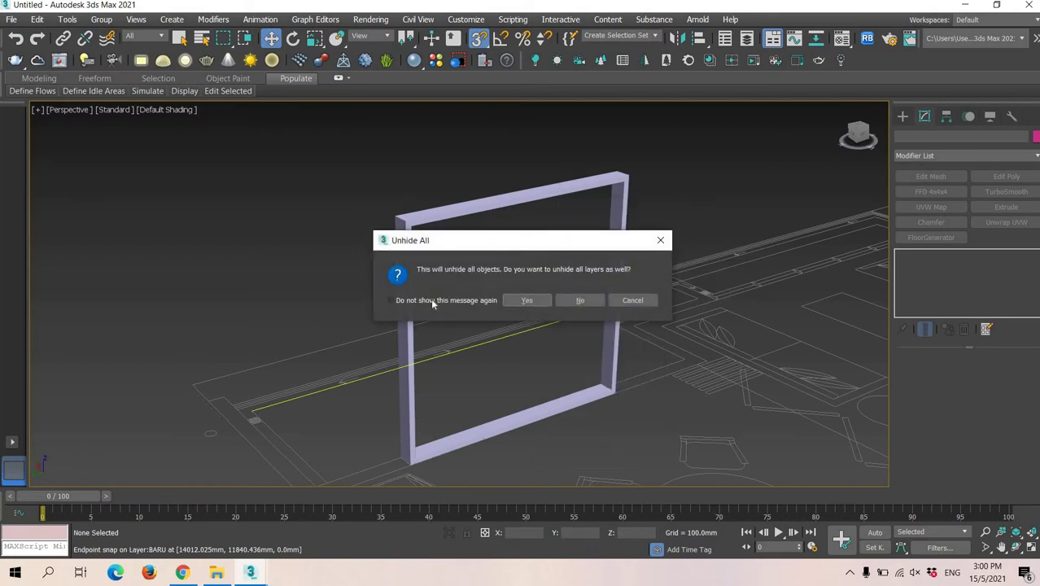
left_click(431, 301)
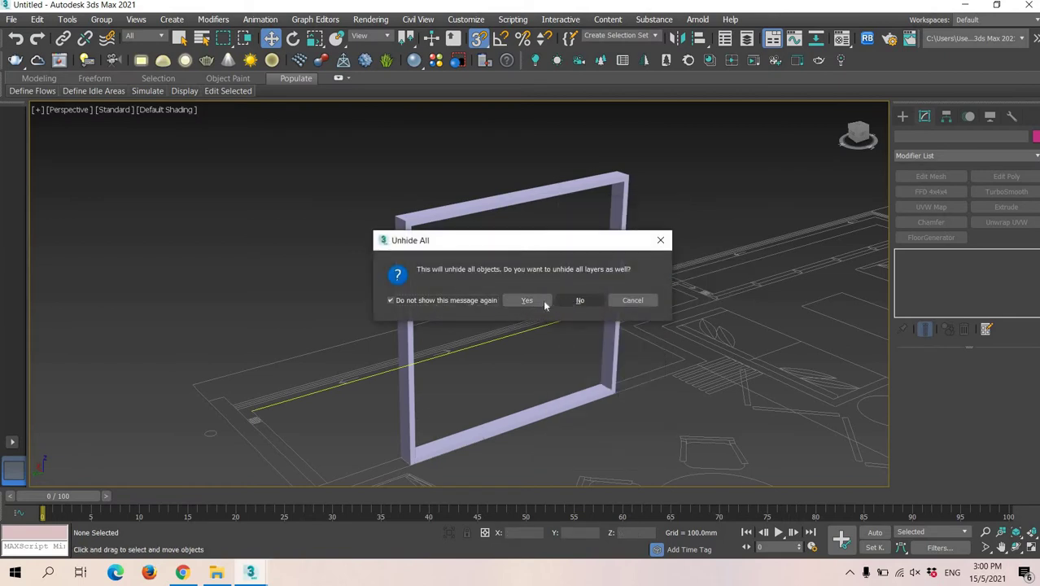
left_click(526, 301)
Add an Edit Poly modifier to the third door panel and select its front face at polygon level
middle_click_drag(416, 410, 358, 431)
scroll(488, 293, "up", 5)
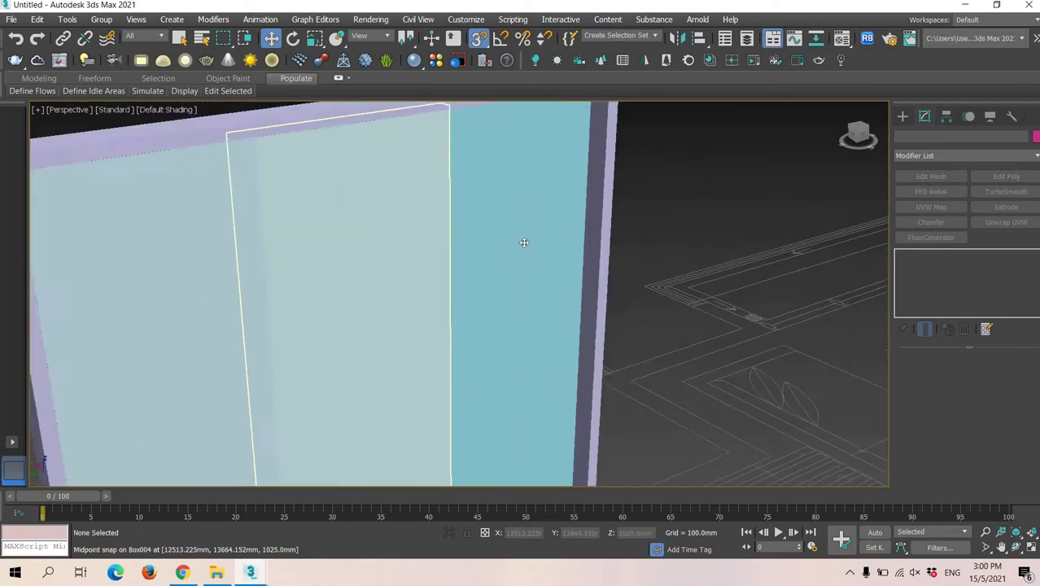
left_click(521, 245)
middle_click_drag(506, 260, 534, 222)
scroll(484, 287, "down", 3)
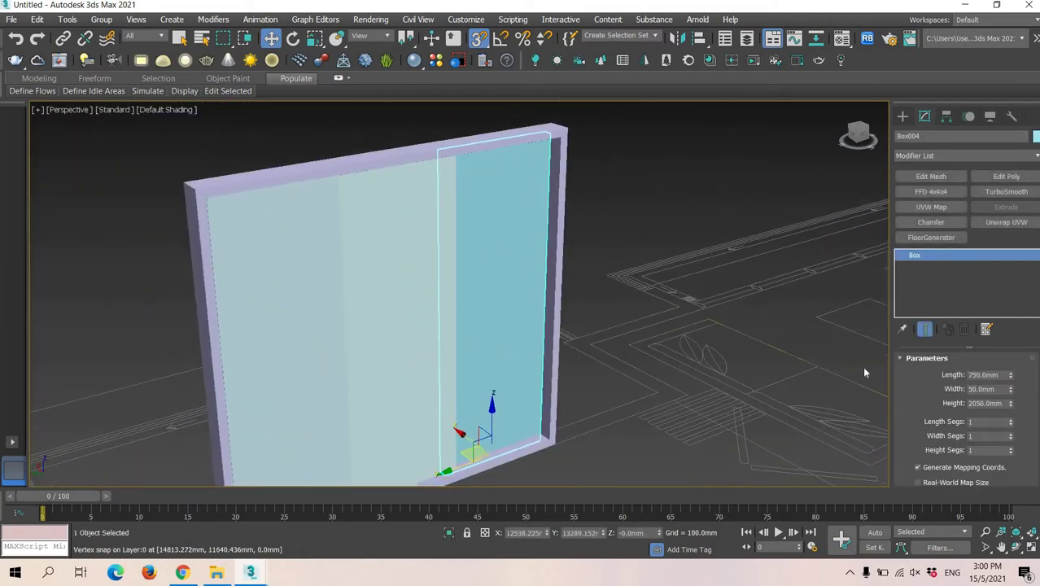
left_click(1009, 177)
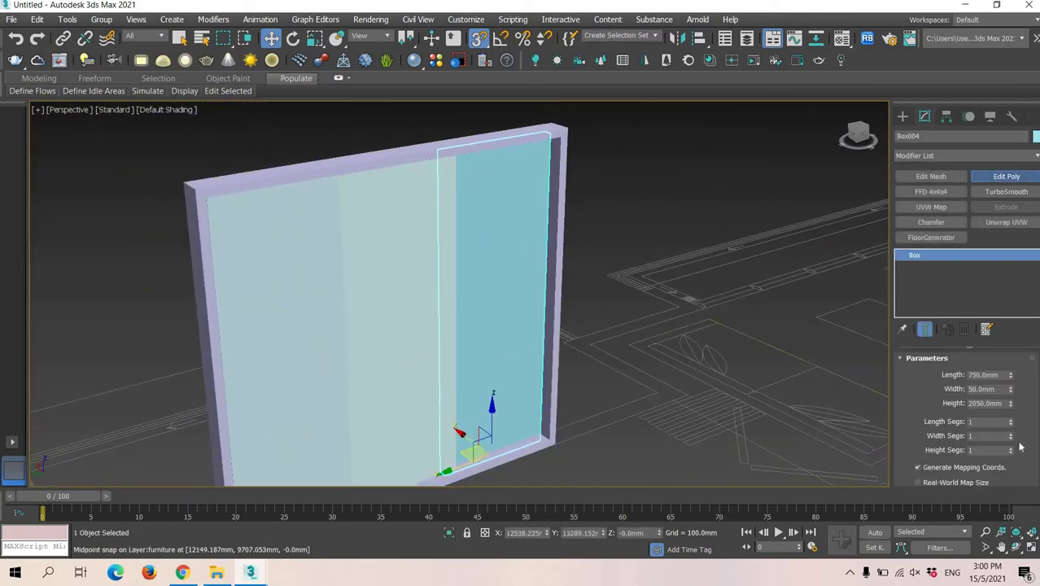
left_click(512, 311)
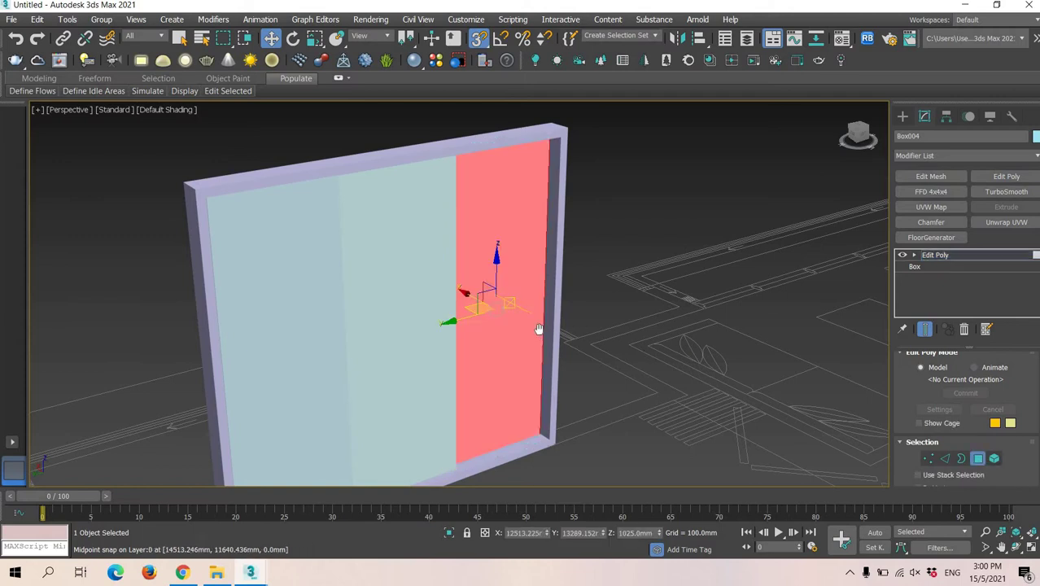
Reselect the third panel's front polygon and look through the Edit Poly selection options
middle_click_drag(540, 332, 572, 406, "alt")
right_click(567, 386)
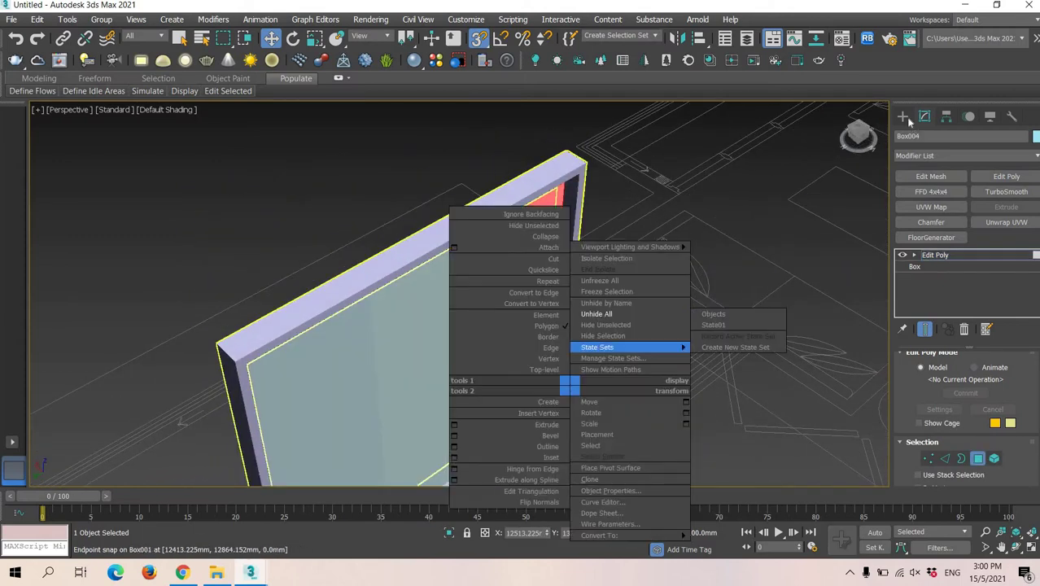
left_click(903, 116)
left_click(924, 116)
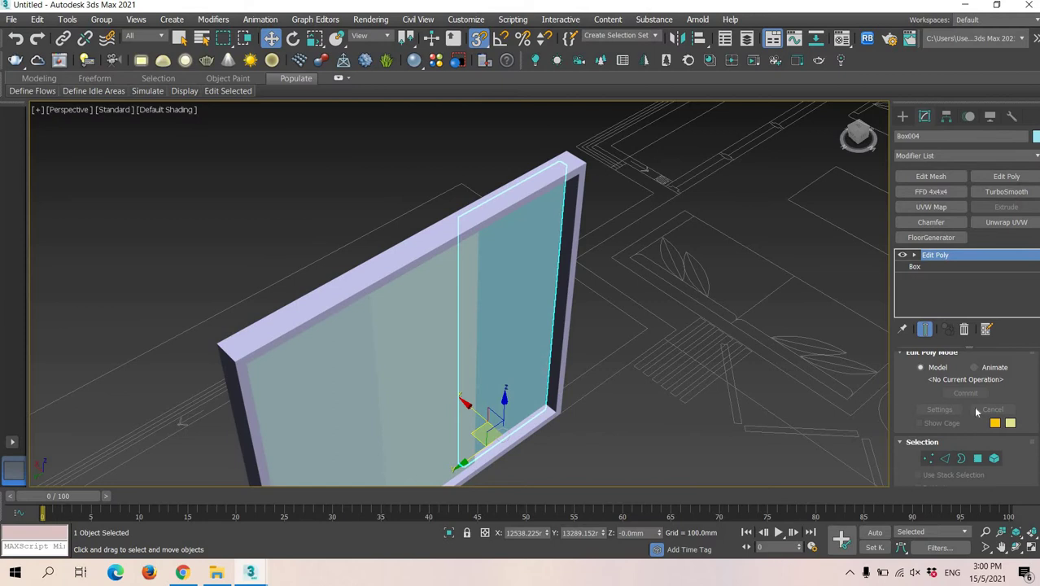
left_click(975, 268)
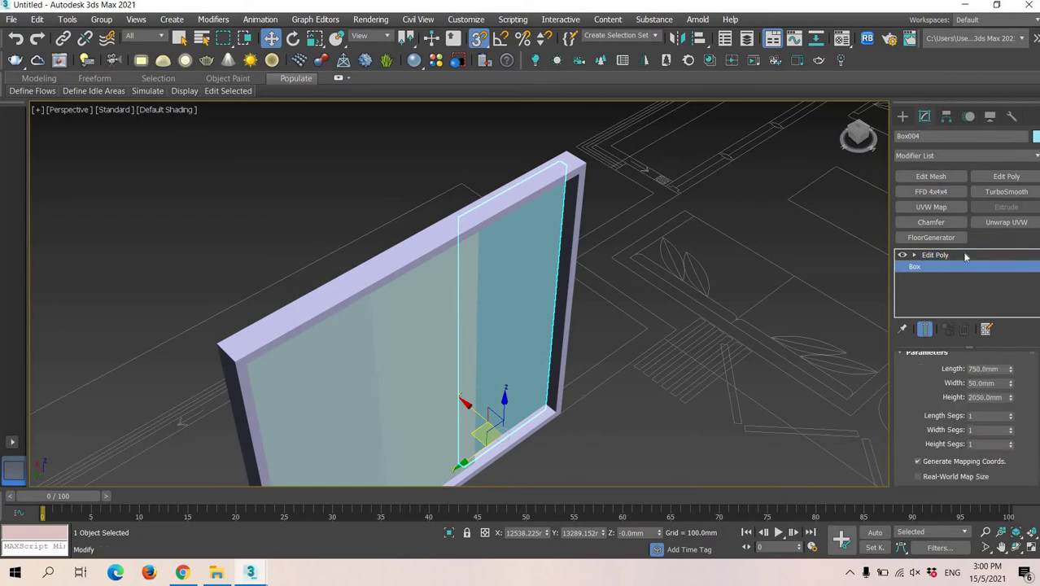
left_click(999, 255)
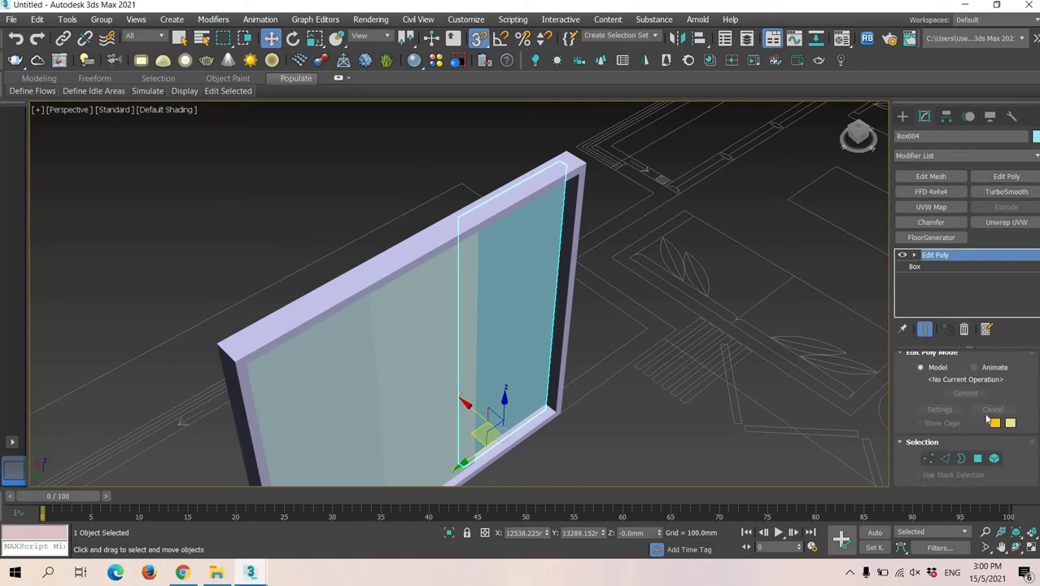
left_click(556, 326)
scroll(1017, 431, "down", 5)
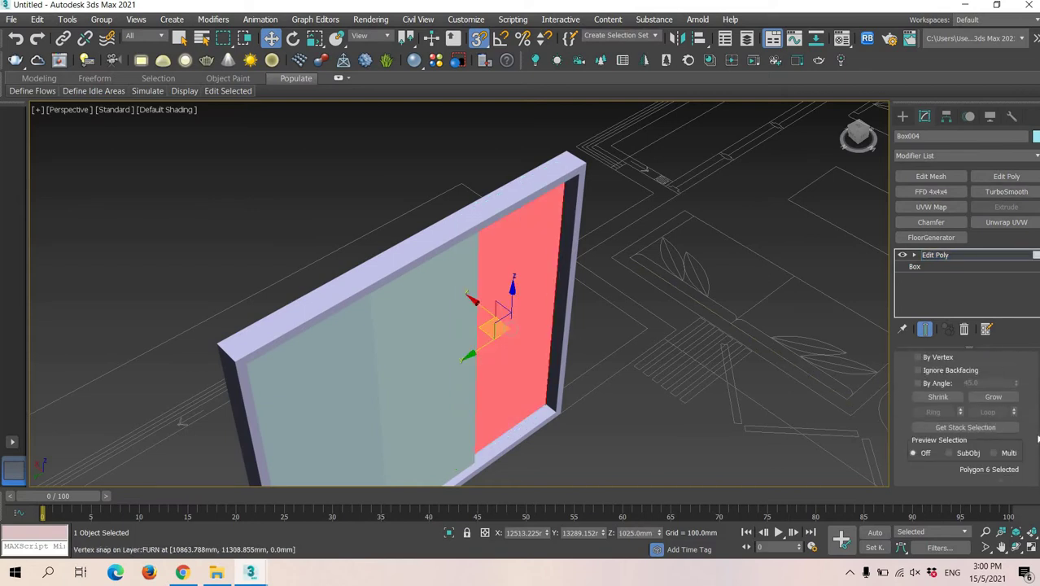
scroll(1030, 446, "down", 5)
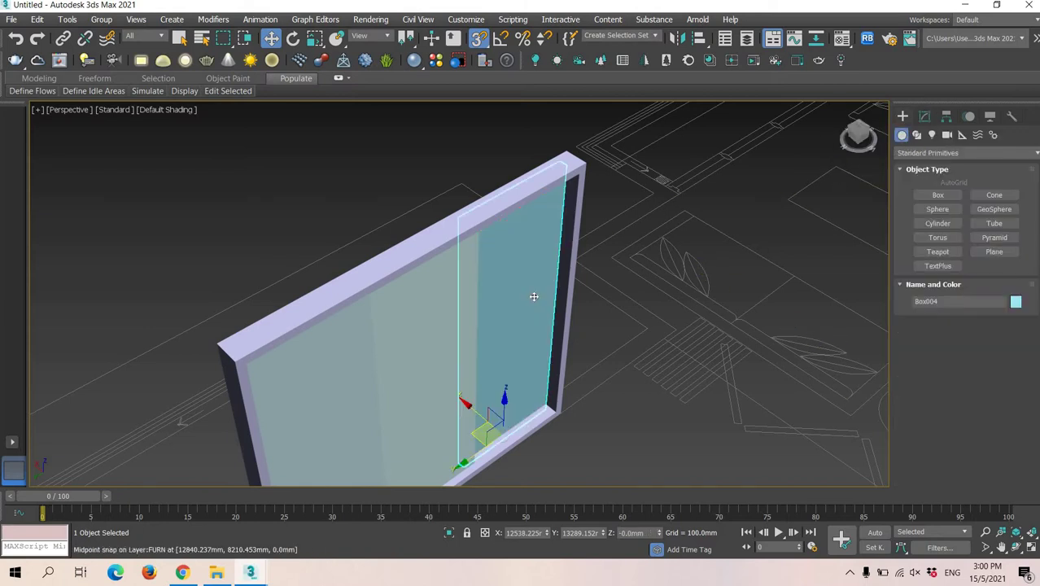
Create a 750 × 50 mm box over the third panel's outline in the wireframe top view, 75 mm high
mouse_move(520, 262)
middle_mouse_down()
mouse_move(478, 246)
mouse_move(441, 248)
mouse_move(480, 269)
mouse_move(566, 348)
mouse_move(592, 322)
mouse_move(639, 343)
mouse_move(615, 308)
mouse_move(604, 319)
middle_mouse_up()
key("F3")
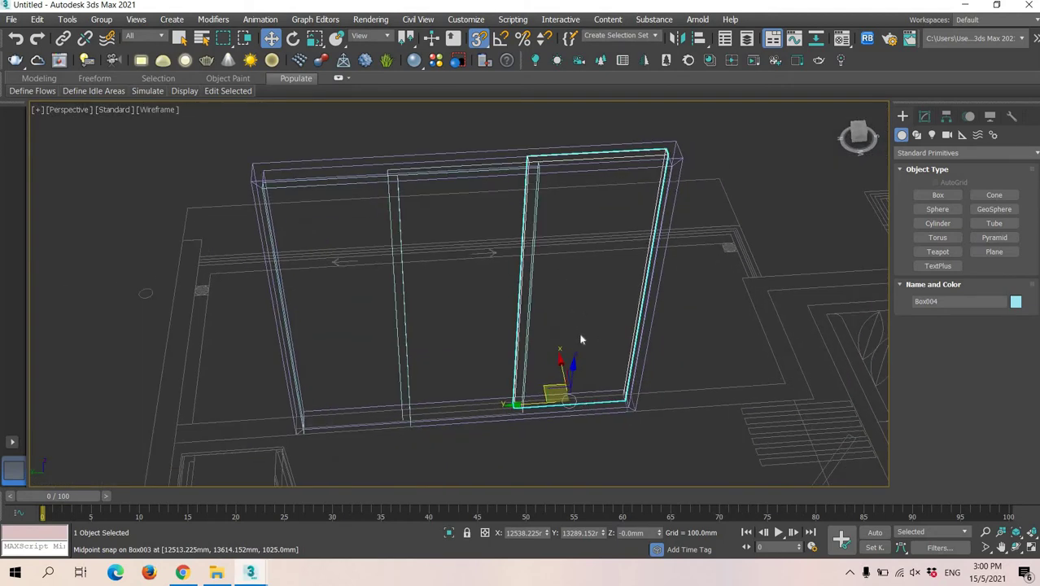
key("t")
scroll(547, 278, "up", 8)
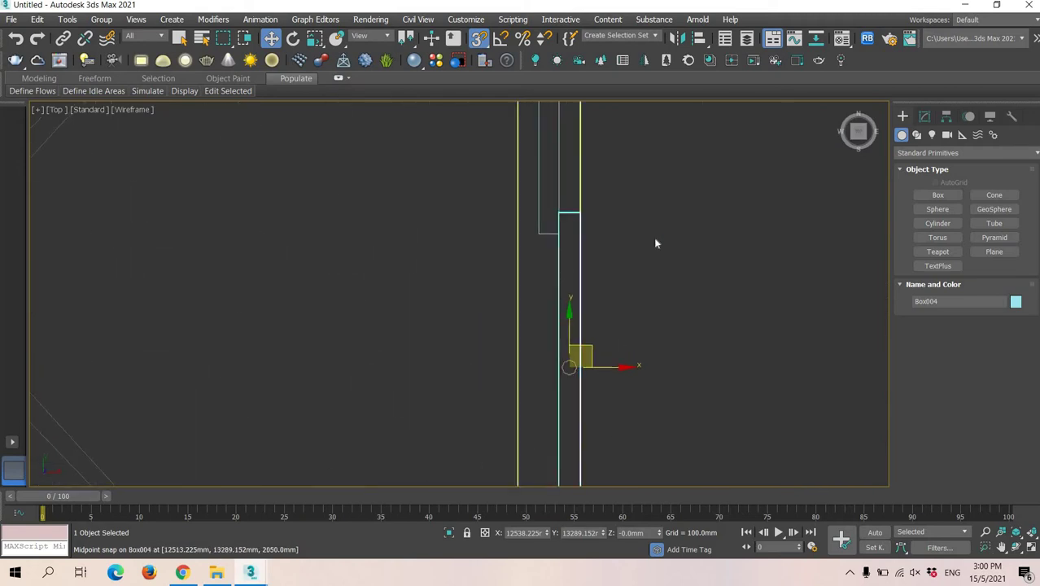
middle_click_drag(655, 240, 645, 157)
left_click(937, 195)
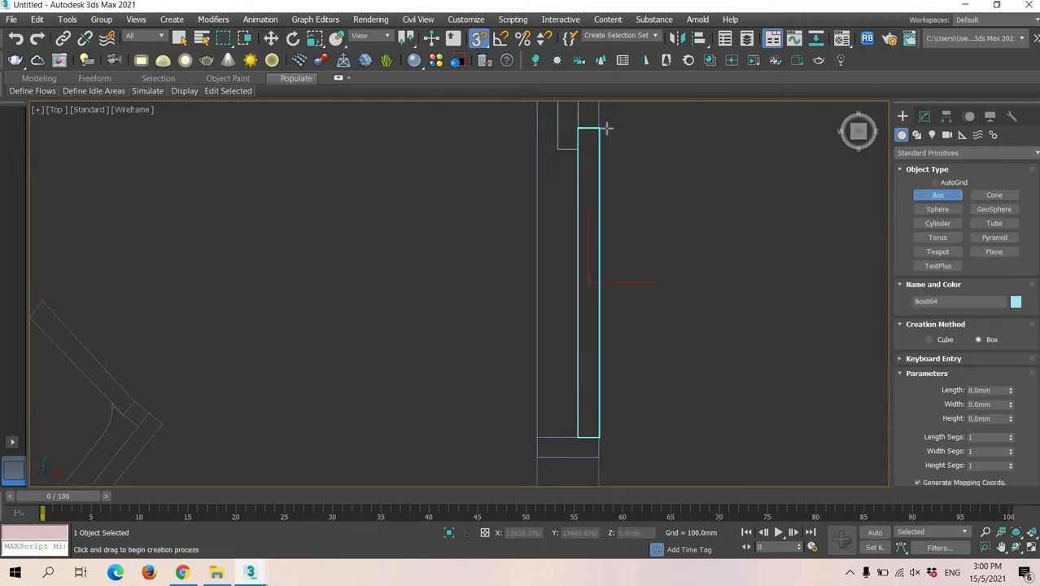
left_click_drag(600, 128, 569, 437)
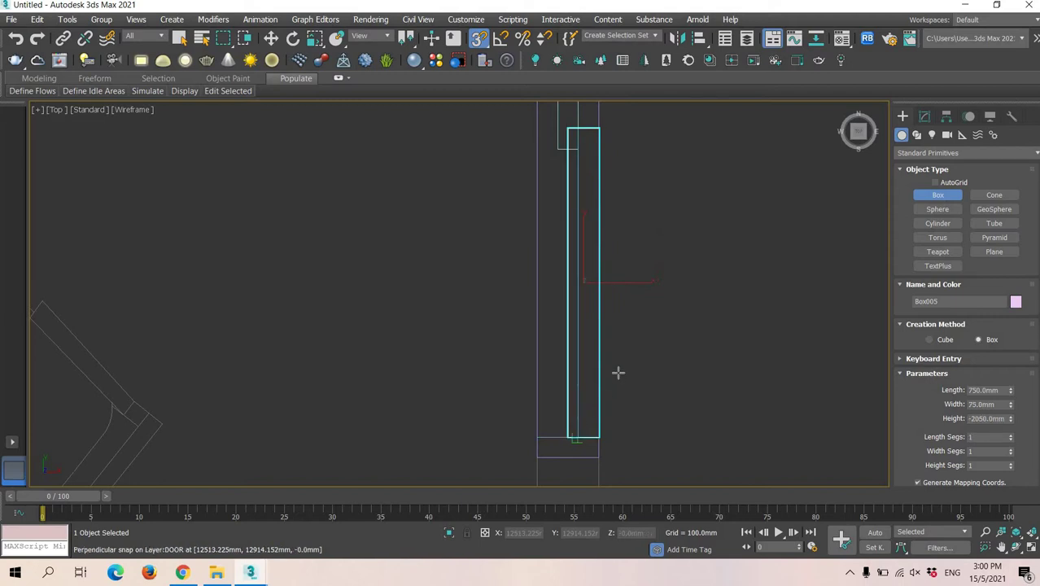
right_click(701, 355)
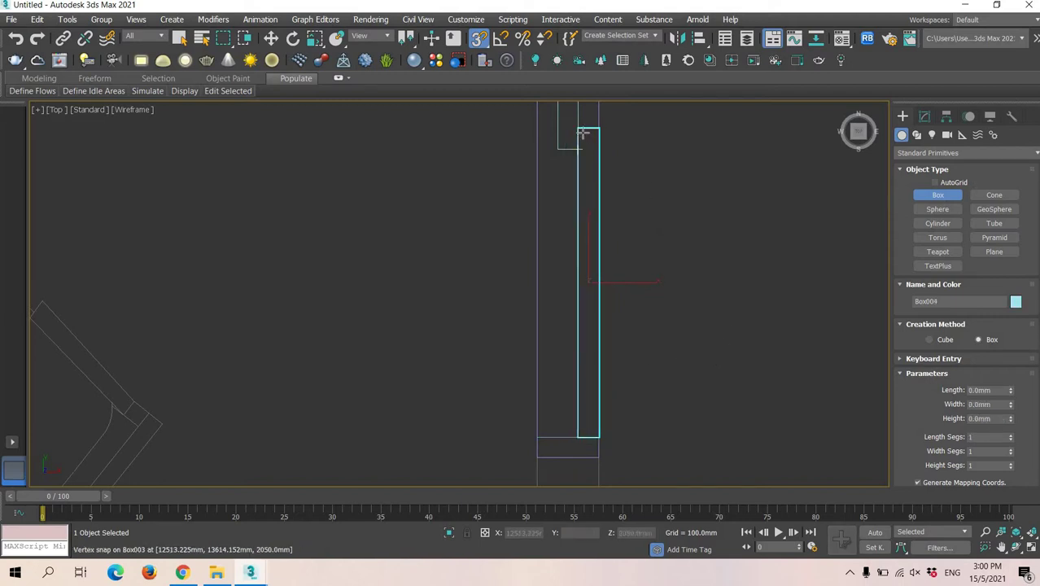
left_click_drag(579, 128, 598, 434)
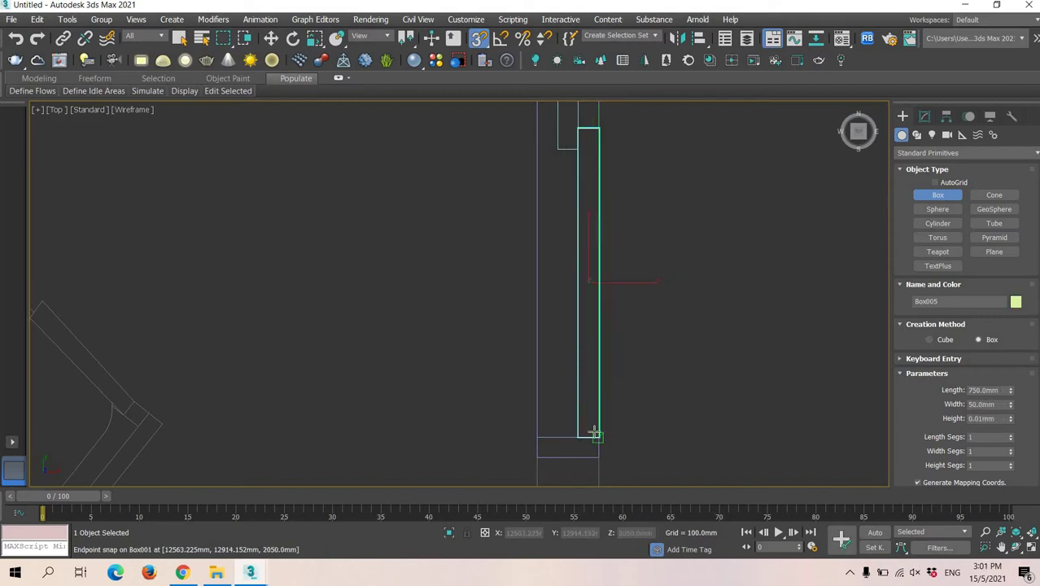
left_click(588, 351)
right_click(622, 348)
scroll(616, 349, "down", 3)
left_click(924, 122)
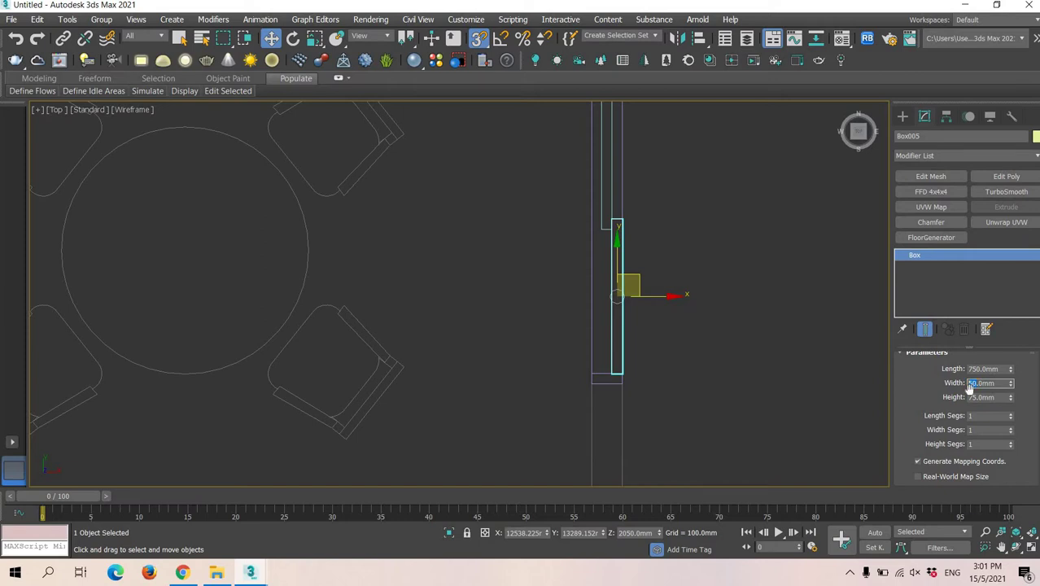
Try a width of 75 mm on the new box and set it back to 50 mm
key("Return")
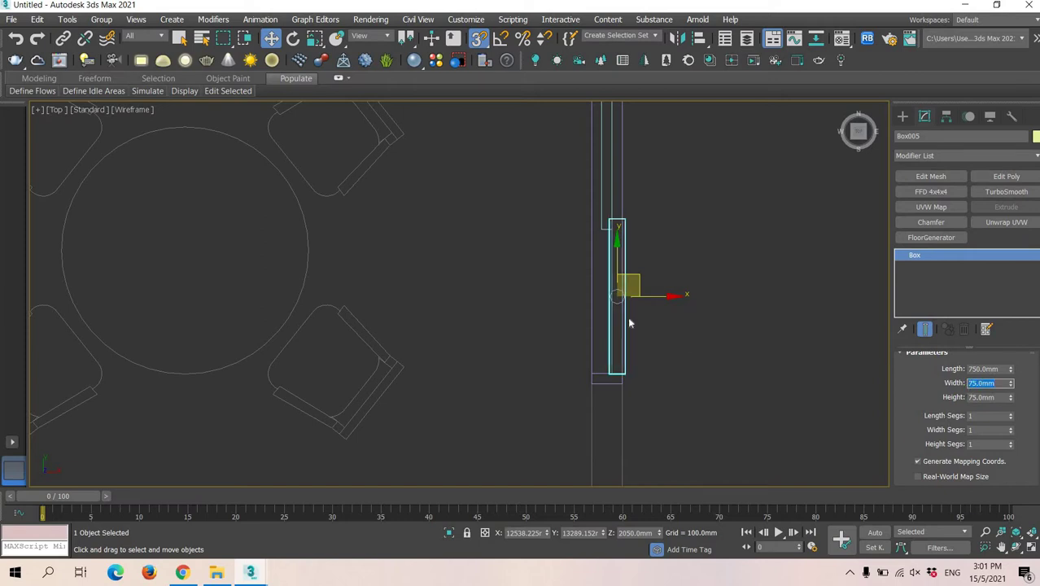
scroll(611, 313, "down", 1)
scroll(611, 313, "up", 2)
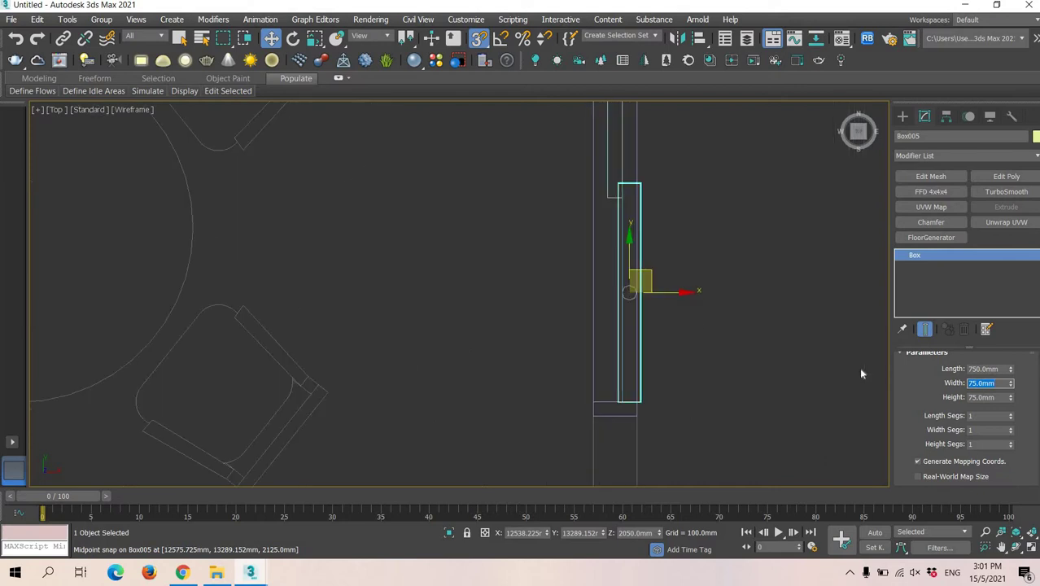
type("50")
key("Return")
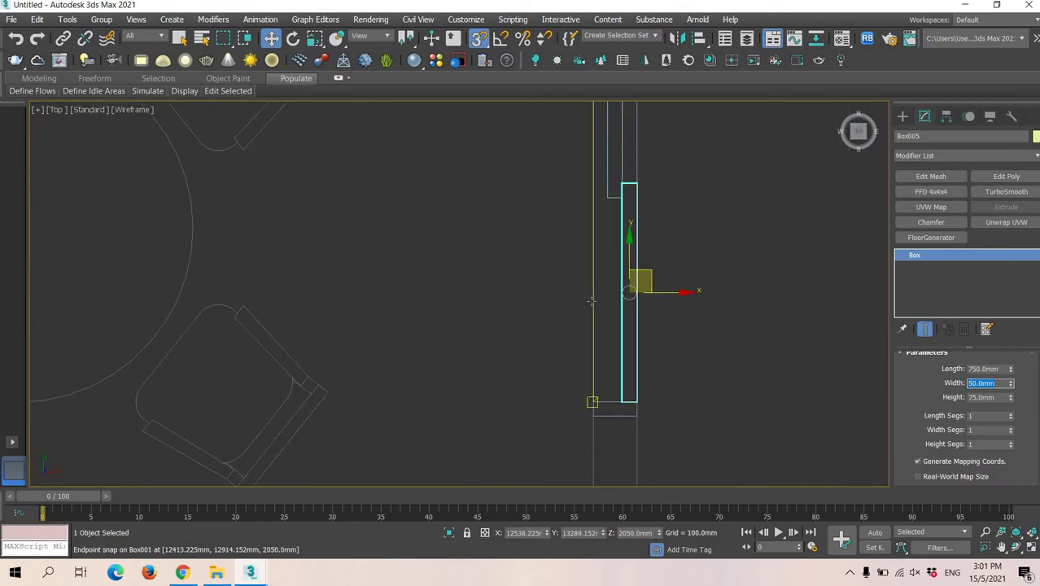
Lower the new box from the top of the third panel until it rests on the frame's bottom member
scroll(591, 301, "down", 2)
mouse_move(684, 334)
middle_mouse_down()
mouse_move(587, 330)
mouse_move(592, 348)
mouse_move(609, 352)
middle_mouse_up()
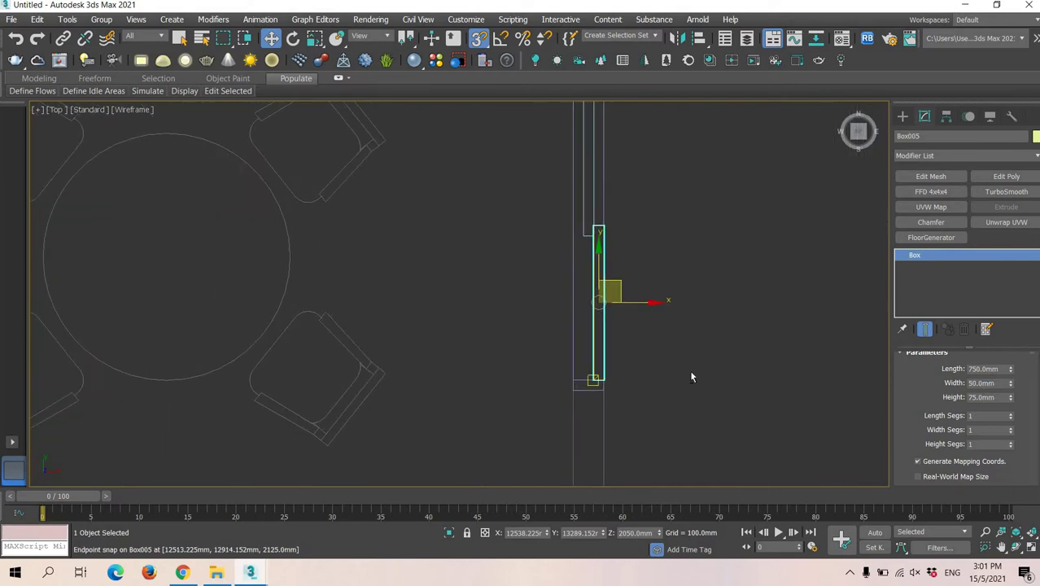
middle_click_drag(691, 376, 725, 370)
key("alt+w")
middle_click(524, 362)
key("alt+w")
middle_click_drag(558, 323, 576, 181, "alt")
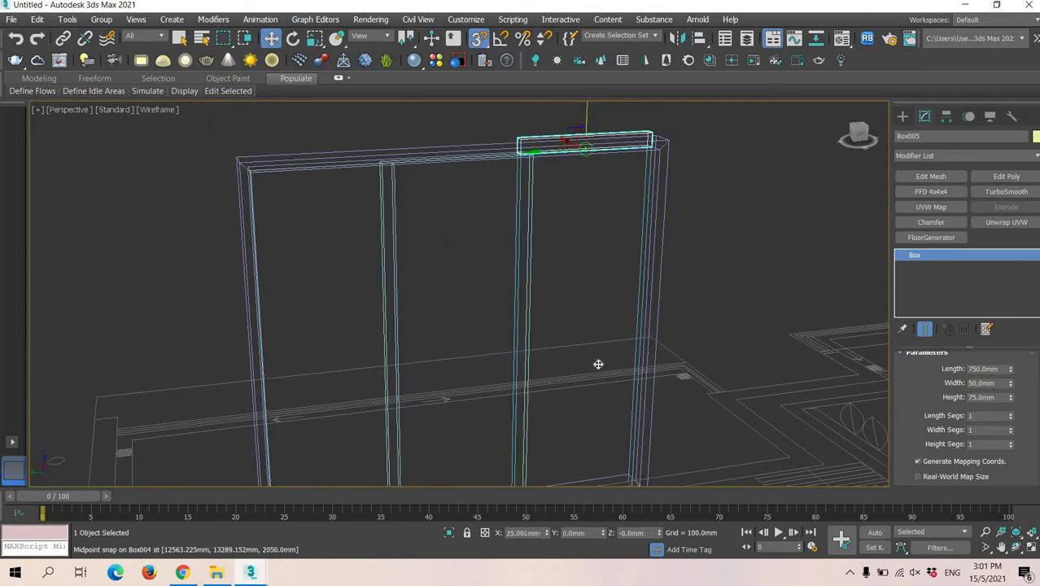
left_click_drag(598, 364, 587, 411)
middle_click_drag(611, 459, 631, 335)
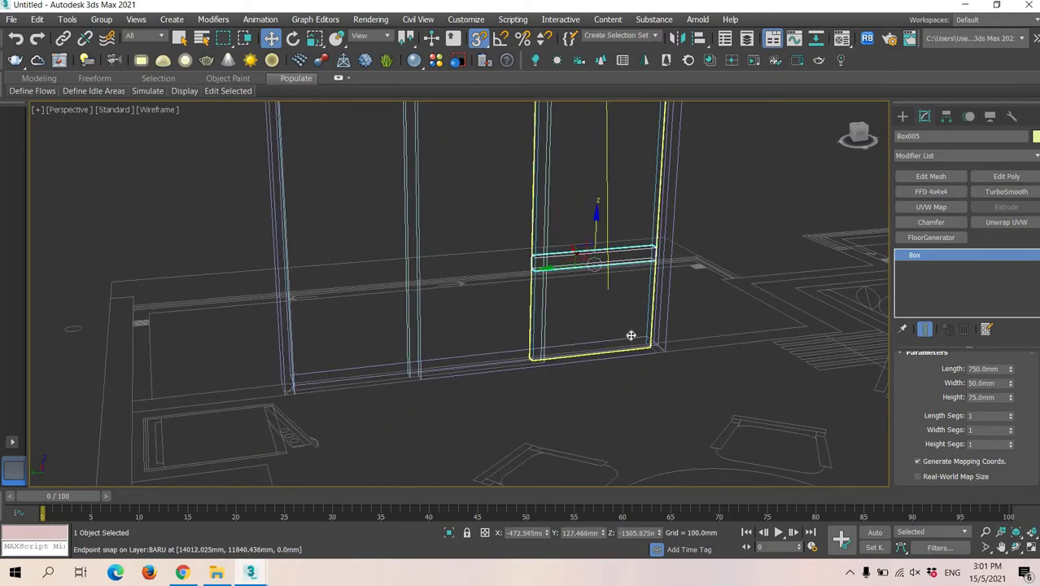
scroll(631, 335, "up", 3)
left_click_drag(630, 335, 709, 440)
scroll(715, 392, "up", 3)
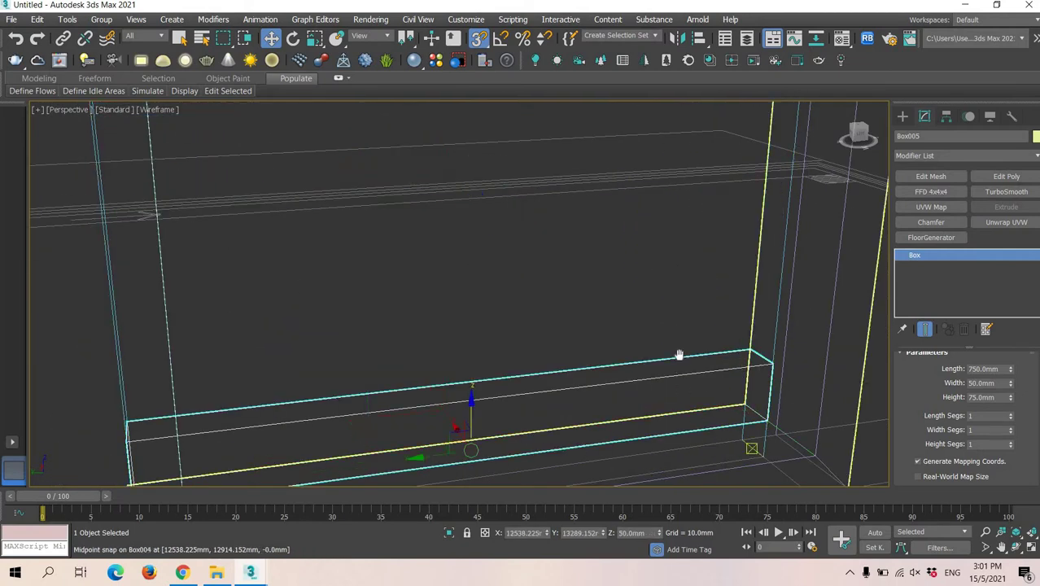
Set the bottom rail box's width to 60 mm so it projects beyond the panel, and check it in shaded view
middle_click_drag(680, 355, 647, 241)
key("F3")
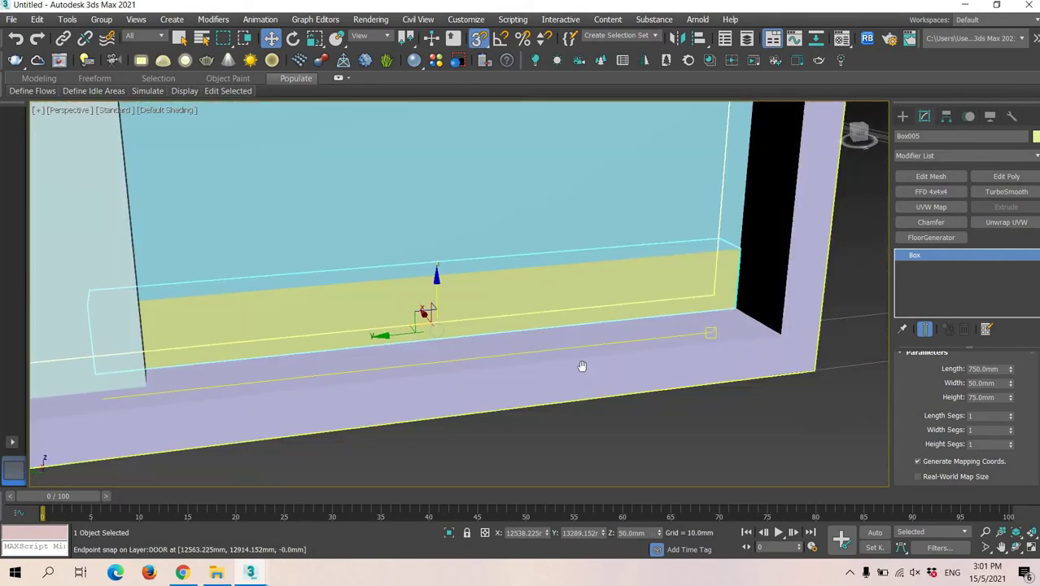
middle_click_drag(582, 365, 515, 283, "alt")
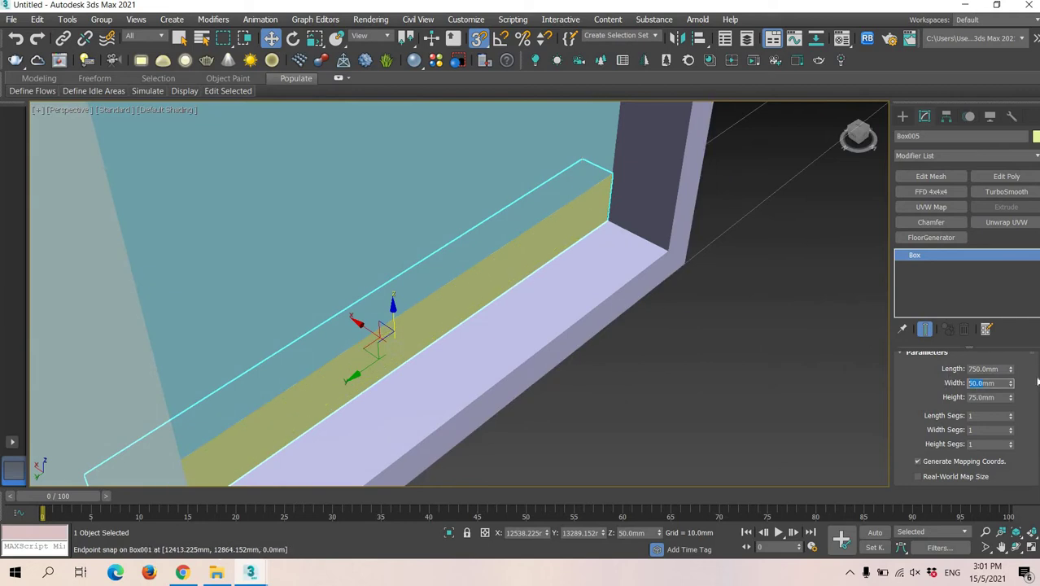
type("0")
key("Return")
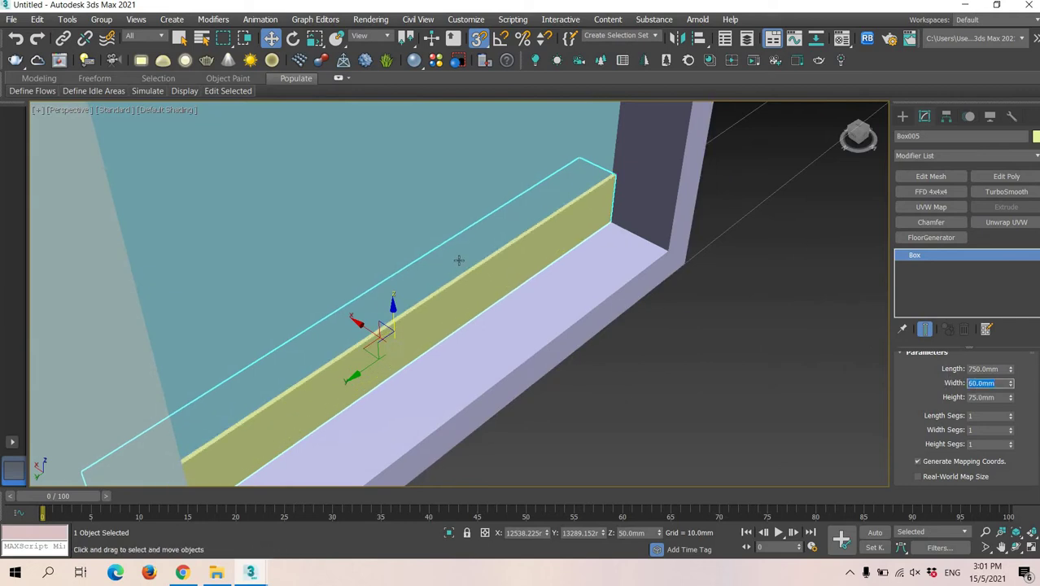
middle_click_drag(488, 297, 514, 332)
middle_click_drag(441, 293, 457, 225)
middle_click_drag(449, 262, 366, 270, "alt")
middle_click_drag(462, 281, 537, 421)
scroll(414, 301, "down", 3)
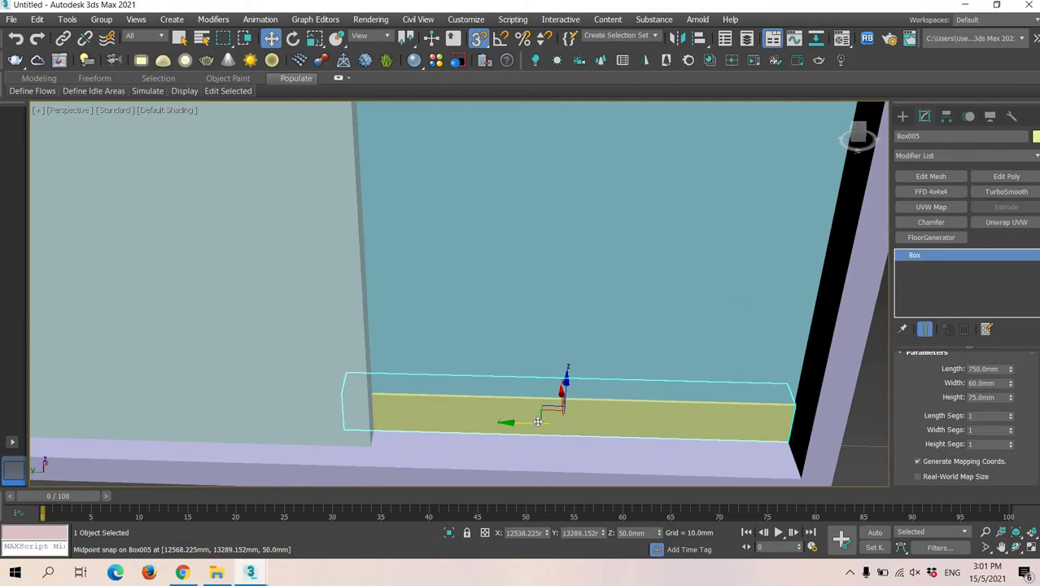
Clone the bottom rail as a single copy along the door's length in the top view, level with the middle panel's far end
key("t")
scroll(624, 246, "up", 2)
middle_click_drag(623, 247, 578, 303)
scroll(578, 303, "down", 1)
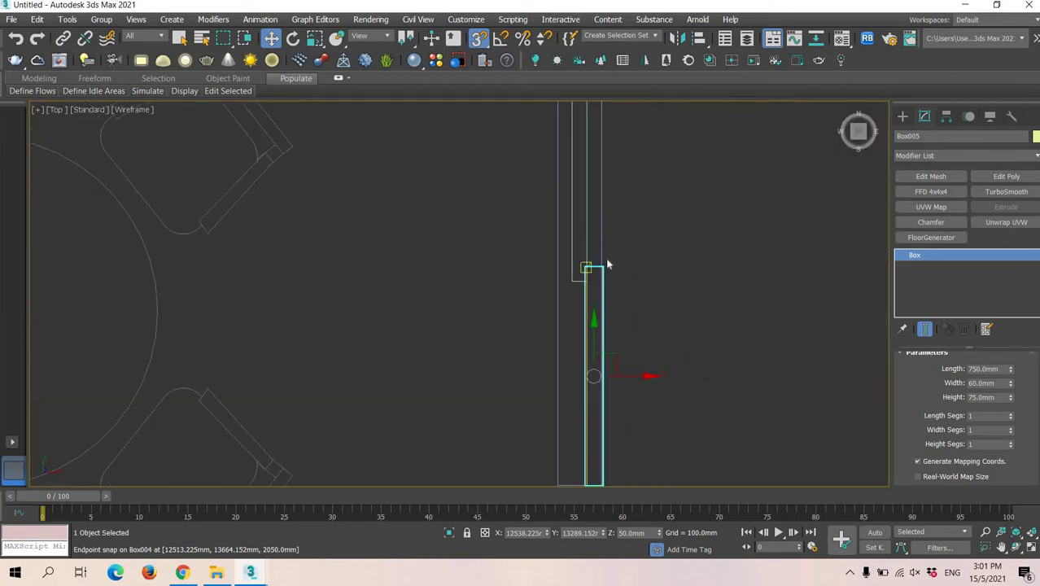
scroll(607, 264, "up", 4)
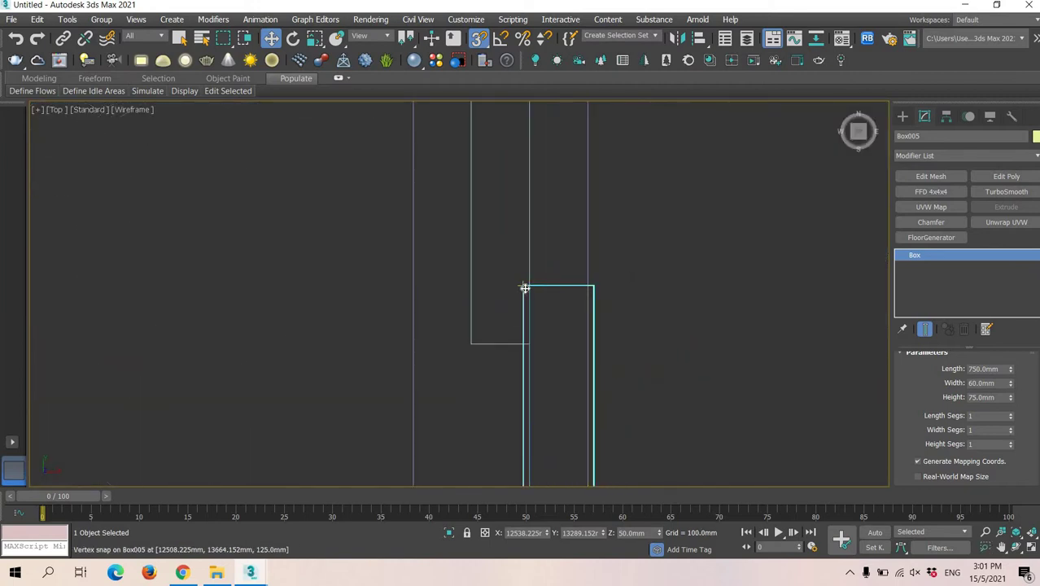
scroll(544, 332, "down", 3)
middle_click_drag(555, 348, 562, 309)
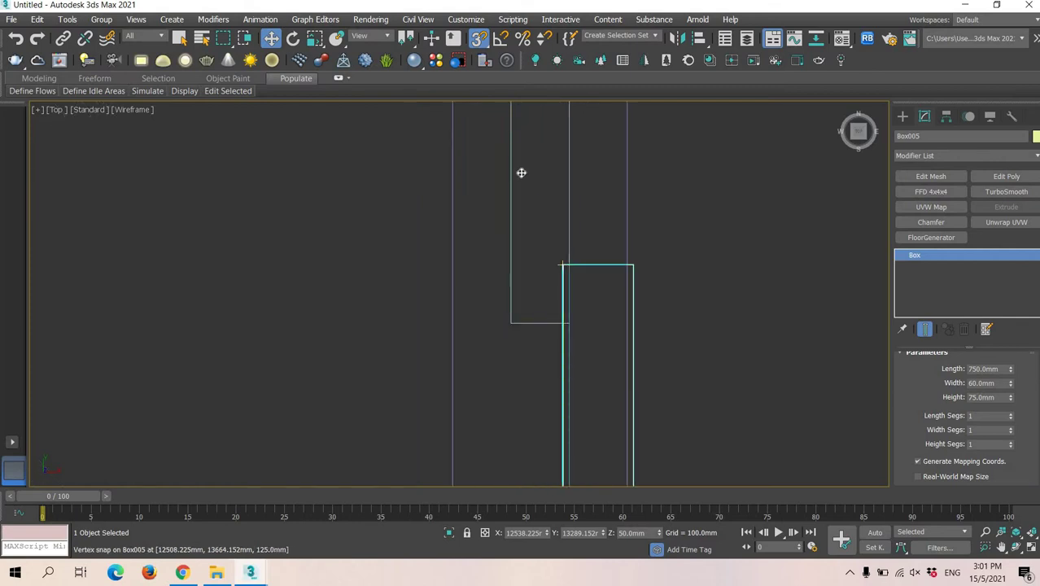
mouse_move(520, 173)
left_mouse_down("shift")
mouse_move(515, 180)
mouse_move(515, 163)
mouse_move(531, 360)
left_mouse_up("shift")
scroll(515, 164, "down", 6)
middle_click_drag(516, 163, 532, 360)
left_click_drag(531, 359, 532, 244, "shift")
scroll(535, 244, "up", 4)
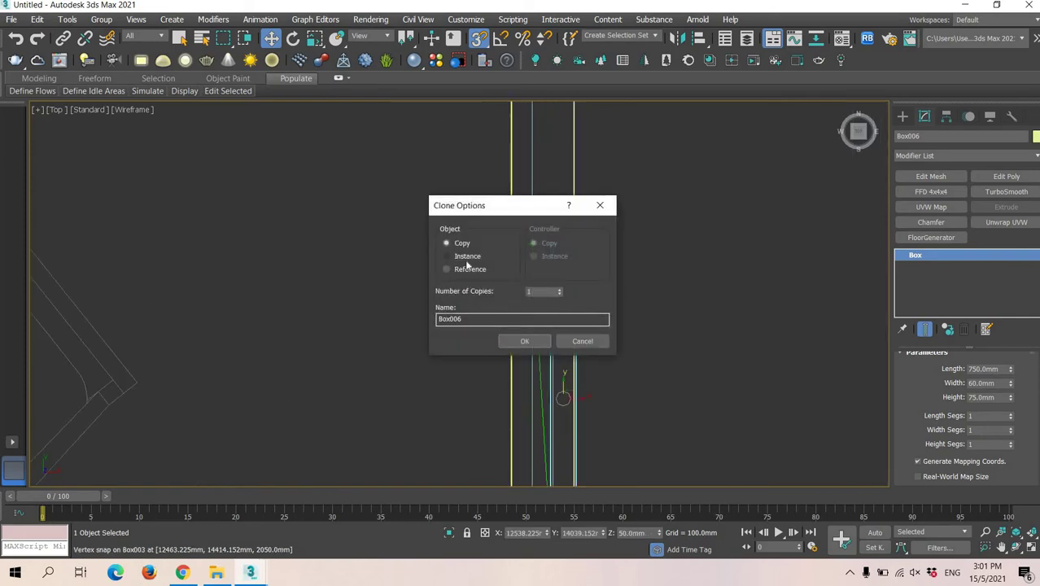
left_click(504, 346)
Shift the copied rail sideways across the frame so it is centred on the middle door panel
scroll(594, 246, "up", 3)
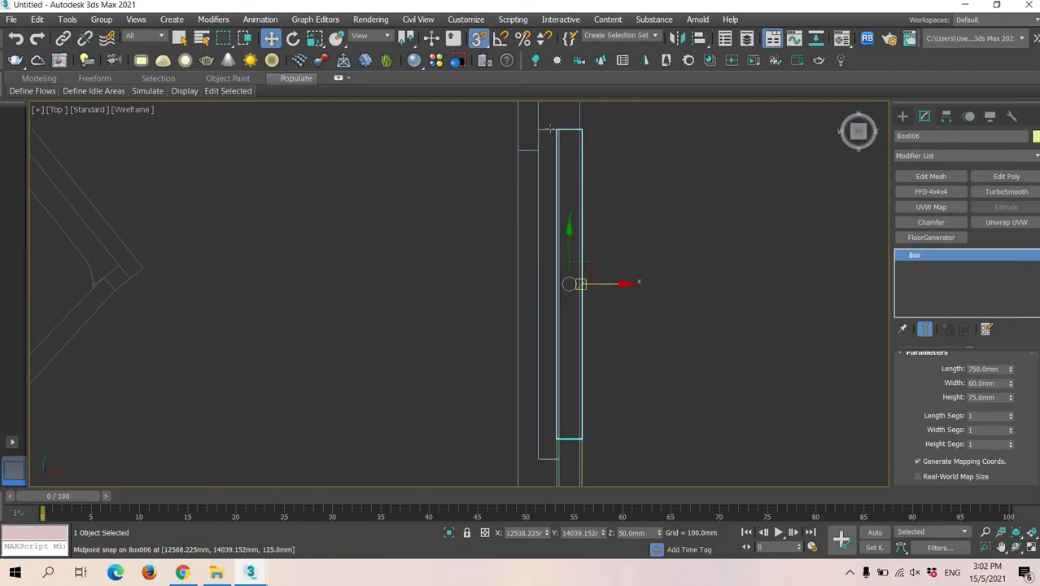
scroll(549, 129, "up", 4)
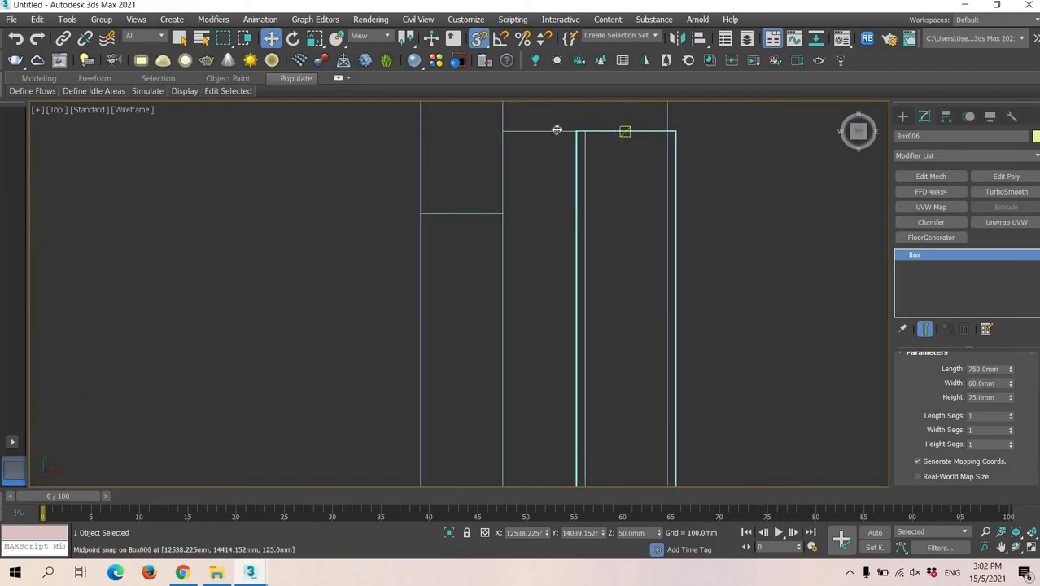
left_click_drag(556, 130, 543, 130)
scroll(573, 259, "down", 3)
middle_click_drag(570, 414, 568, 266)
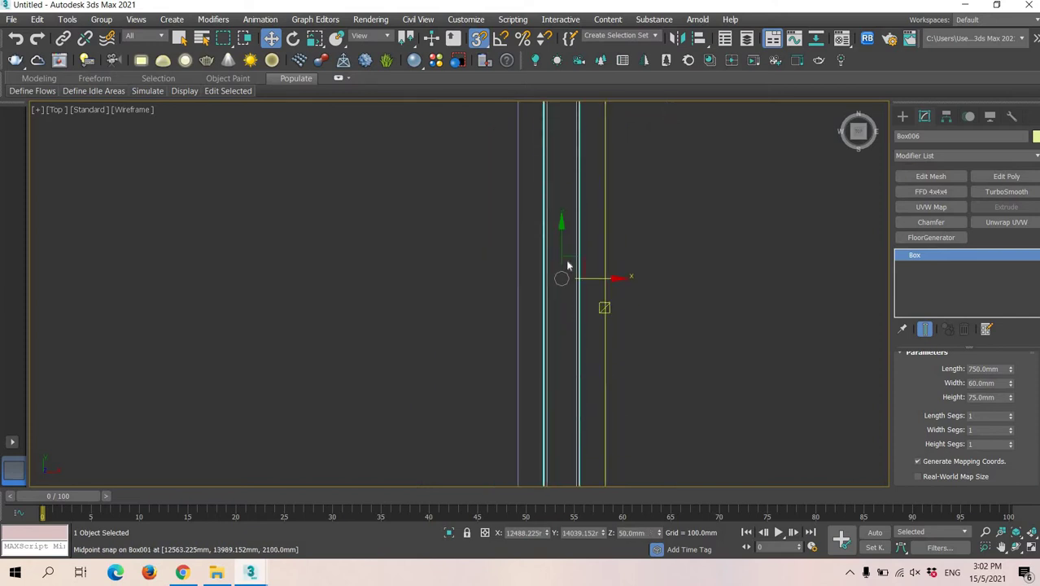
Add an Edit Poly modifier to the middle rail and try to snap its short end's vertices to the middle panel's end
middle_click_drag(747, 485, 745, 378)
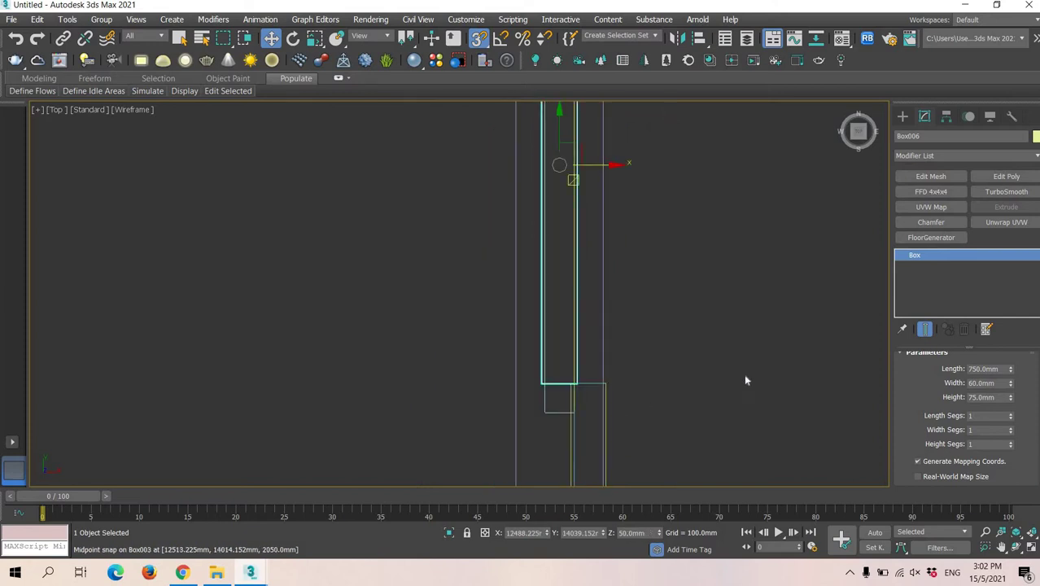
left_click(1006, 176)
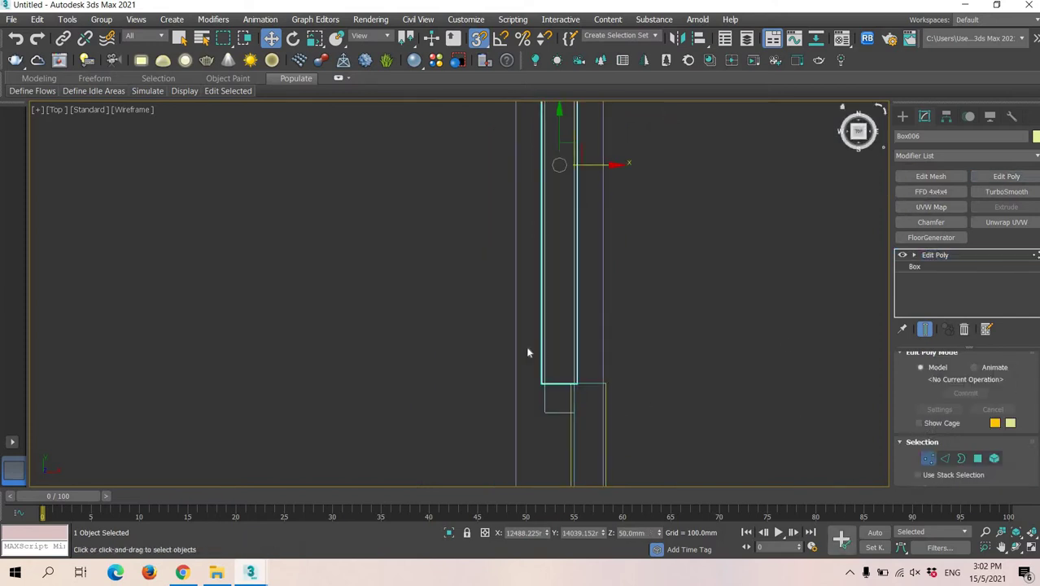
left_click_drag(608, 342, 503, 410)
scroll(569, 404, "up", 4)
middle_click_drag(493, 342, 556, 256)
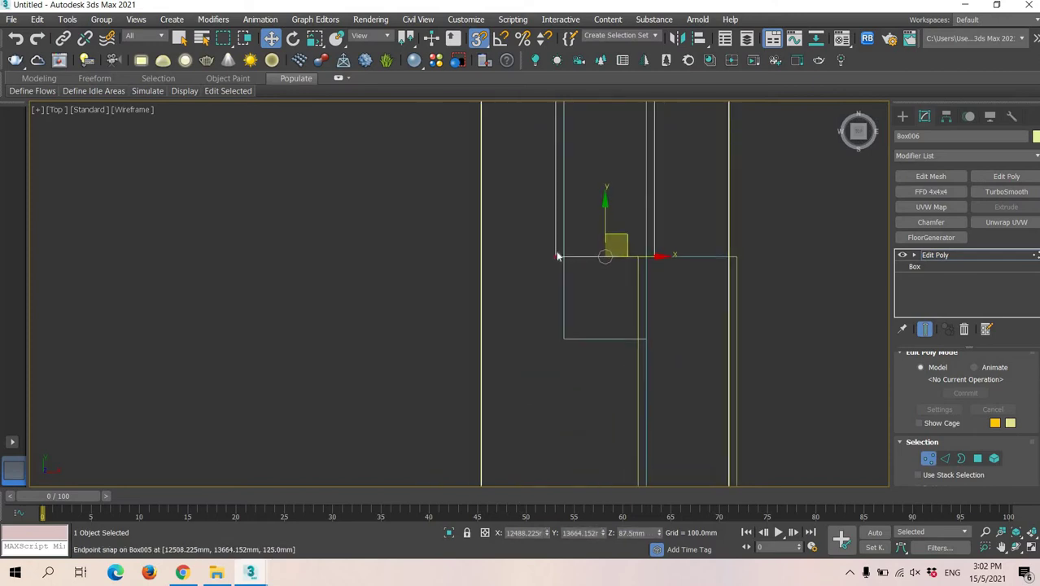
left_click_drag(564, 345, 562, 346)
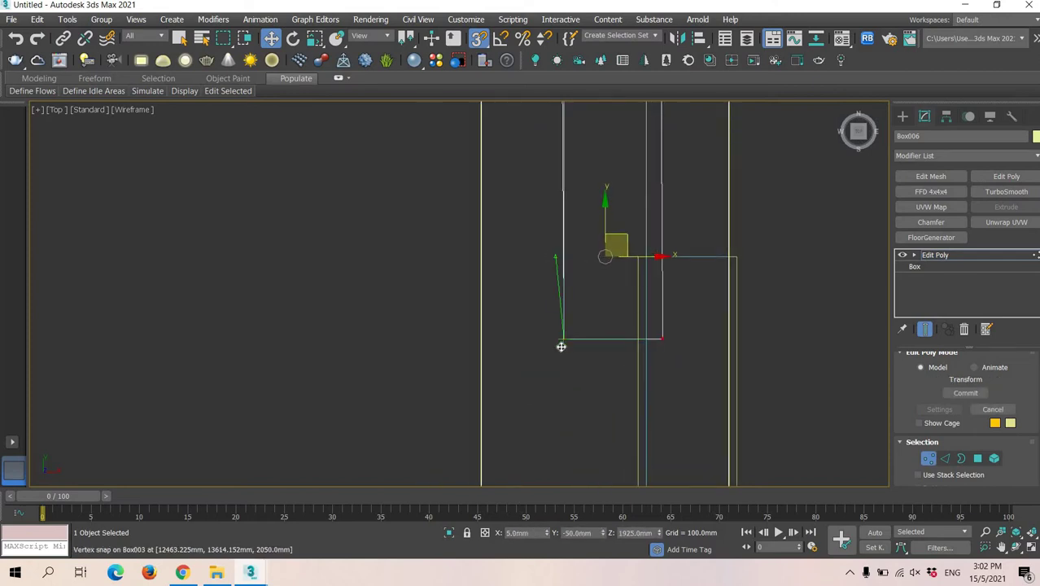
Stretch the middle rail's end vertices along its length only, until they line up with the middle panel's overlapping end
scroll(637, 224, "down", 3)
middle_click_drag(626, 131, 576, 379)
scroll(594, 367, "down", 3)
left_click_drag(577, 397, 585, 280)
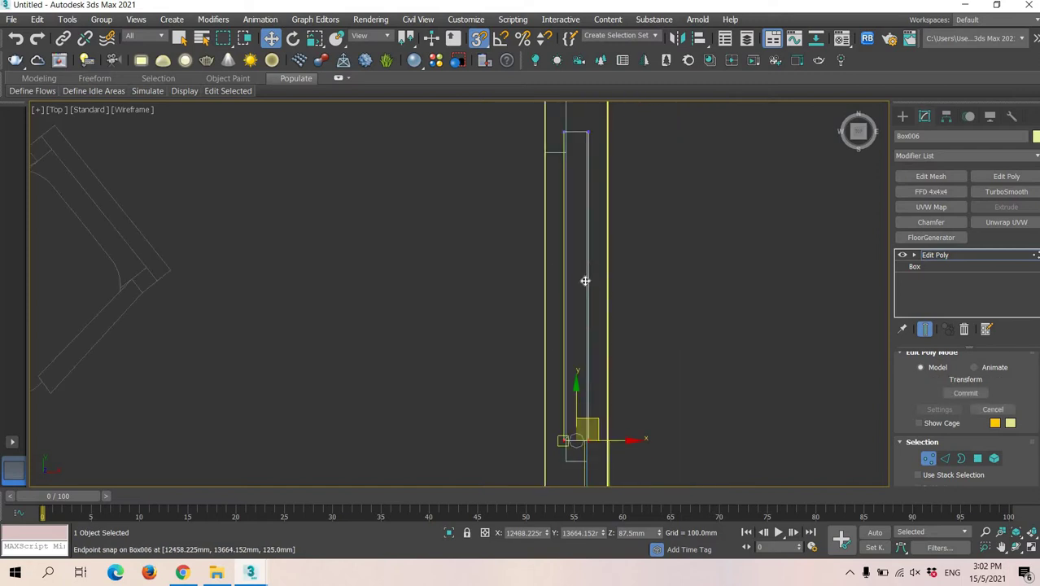
middle_click_drag(578, 423, 588, 291)
scroll(589, 293, "up", 5)
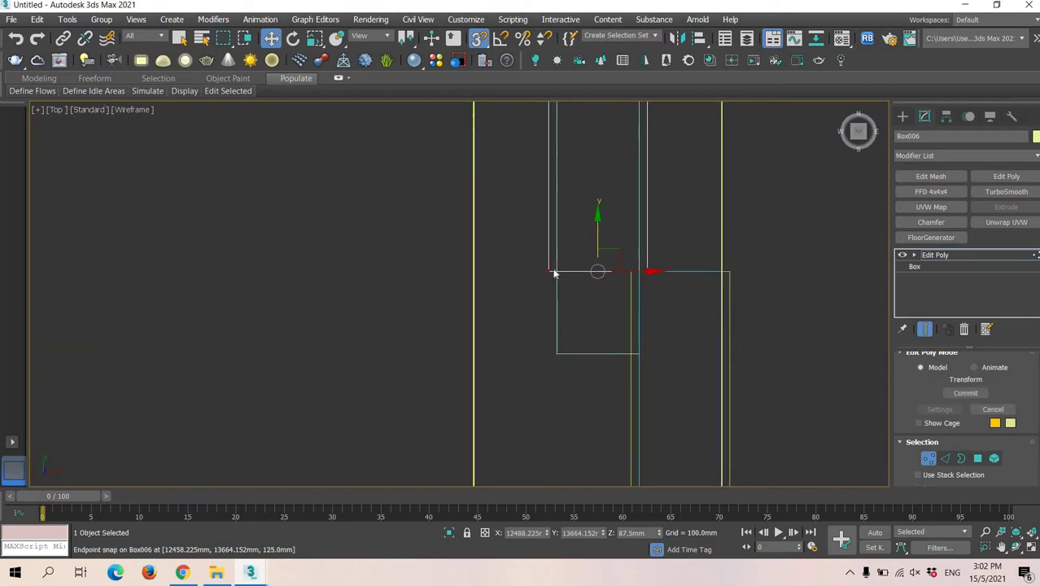
left_click_drag(551, 280, 560, 355)
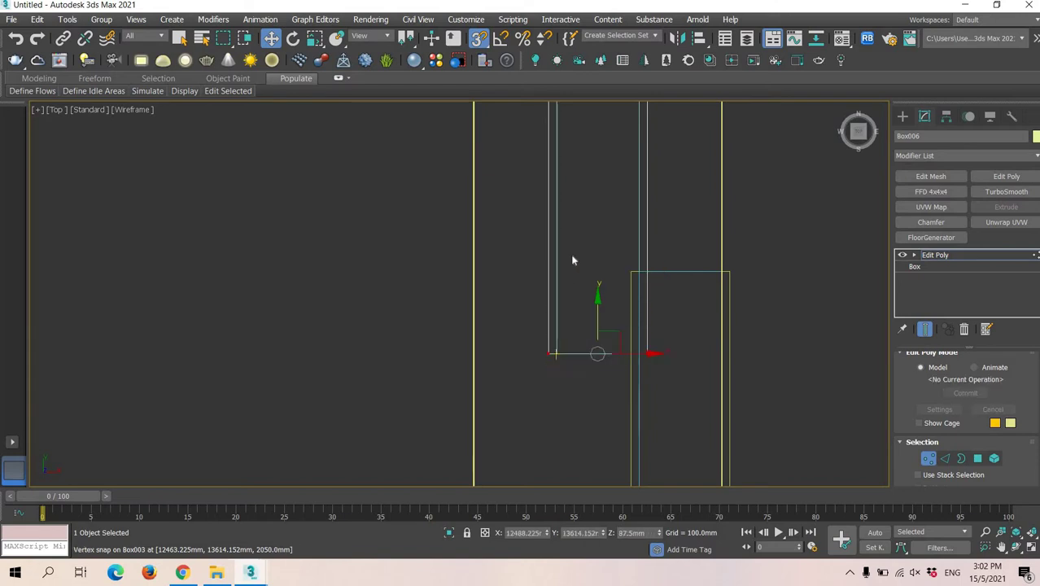
left_click(574, 259)
scroll(573, 257, "down", 3)
middle_click_drag(582, 269, 613, 355)
middle_click_drag(592, 179, 620, 325)
middle_click_drag(655, 155, 681, 321)
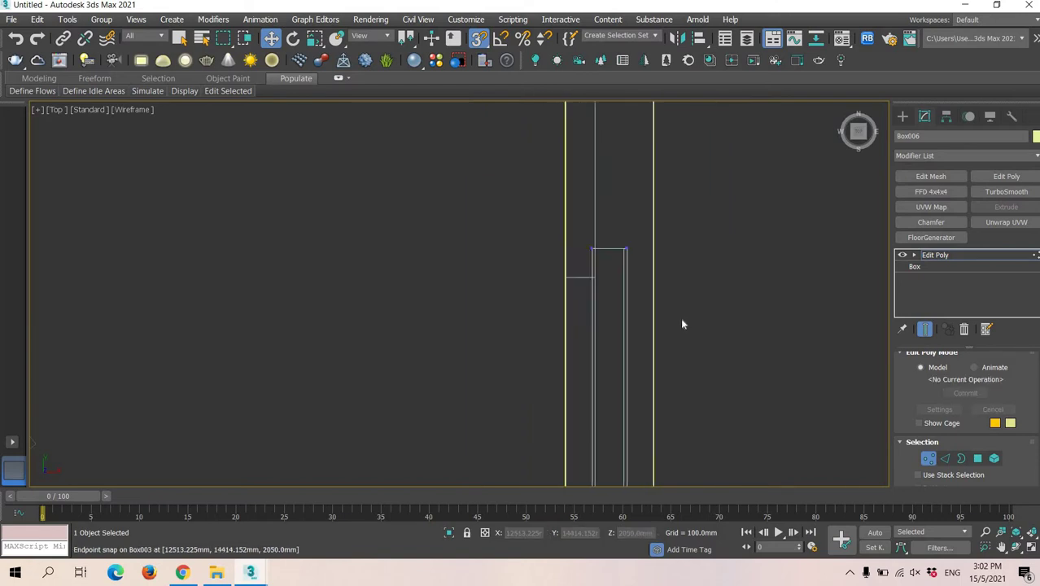
scroll(681, 321, "down", 2)
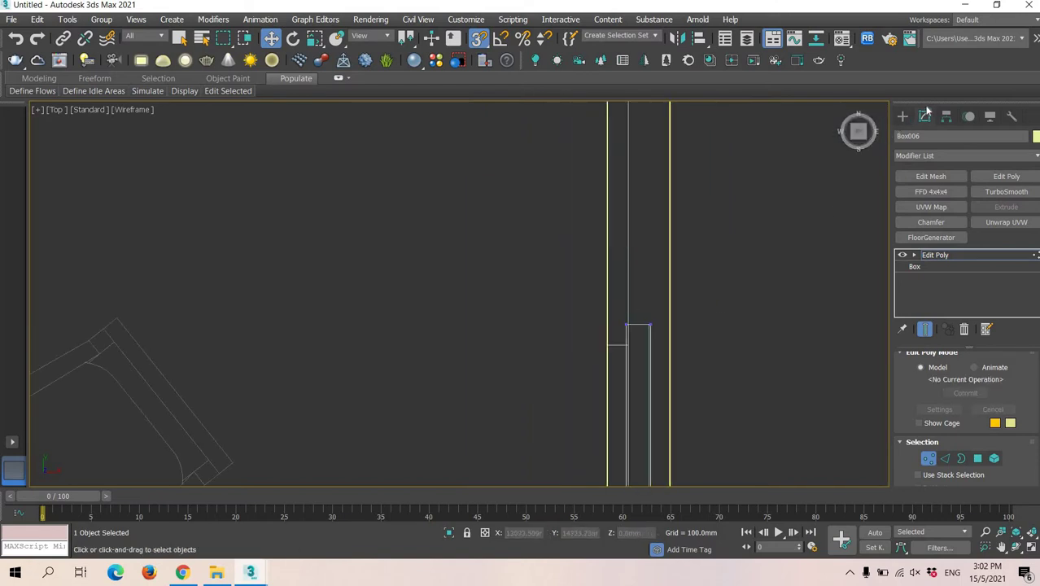
Add an Edit Poly modifier to the third panel's bottom rail and start editing its vertices
scroll(639, 325, "down", 5)
middle_click_drag(601, 313, 561, 195)
scroll(616, 341, "up", 6)
scroll(637, 293, "up", 3)
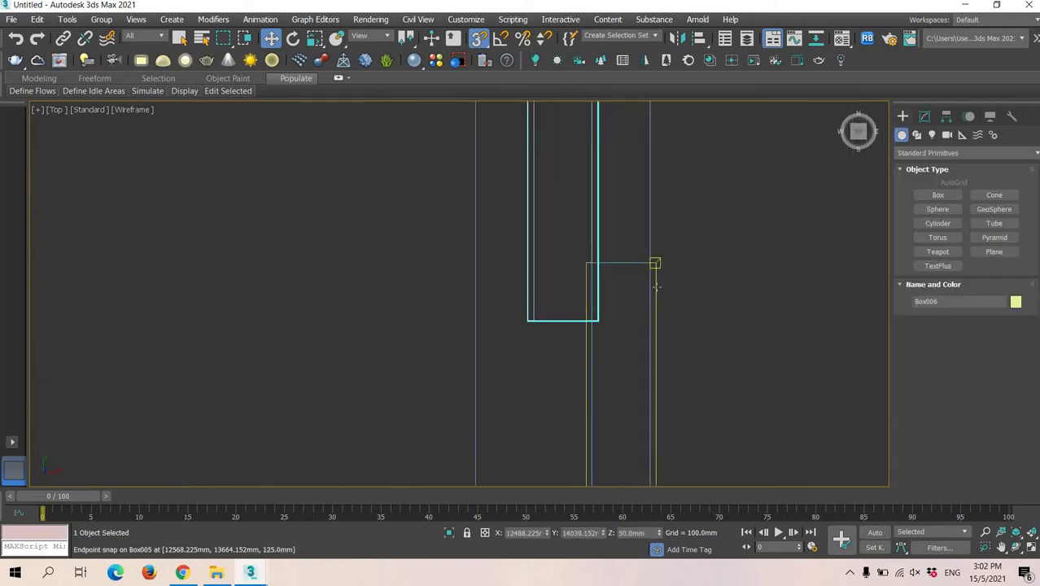
left_click(659, 290)
middle_click_drag(686, 304, 677, 275)
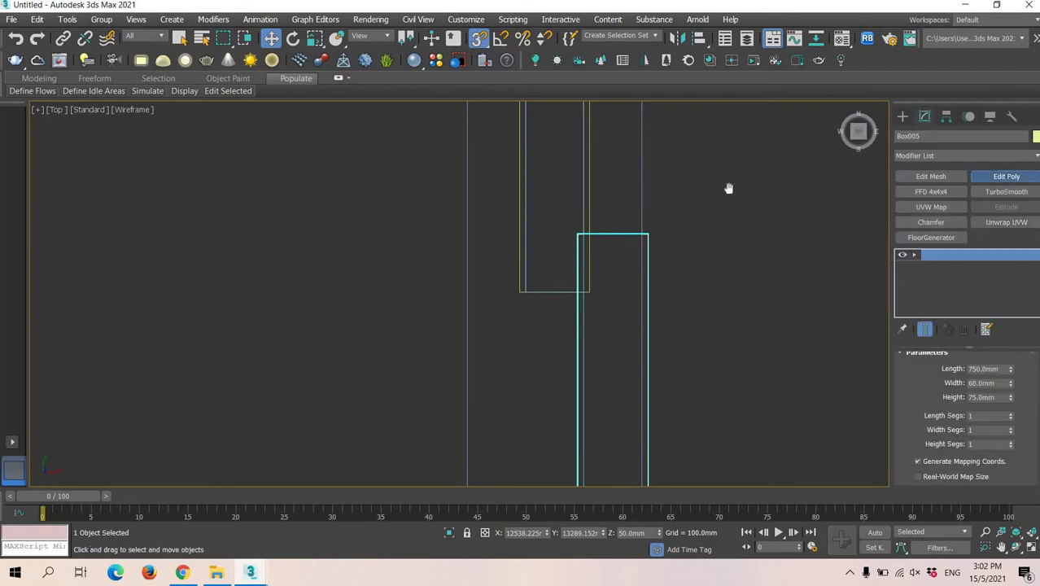
scroll(728, 188, "down", 3)
middle_click_drag(728, 188, 704, 113)
left_click(928, 458)
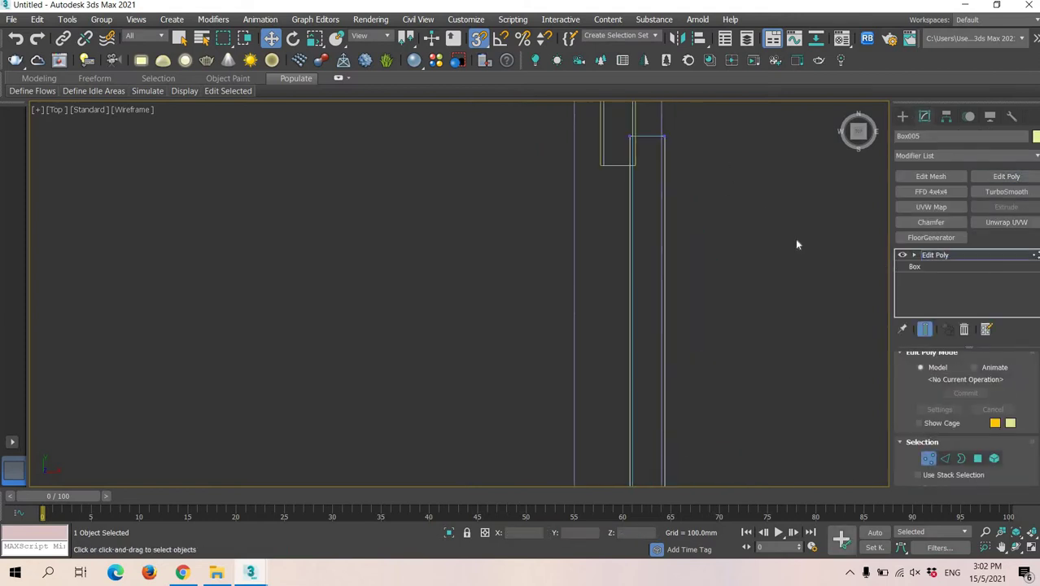
Pull the vertices along the third rail's outer long side inward until they are flush with the frame's face
scroll(701, 238, "down", 3)
middle_click_drag(701, 238, 769, 301)
left_click_drag(741, 485, 741, 486)
scroll(745, 463, "up", 2)
middle_click_drag(744, 462, 694, 428)
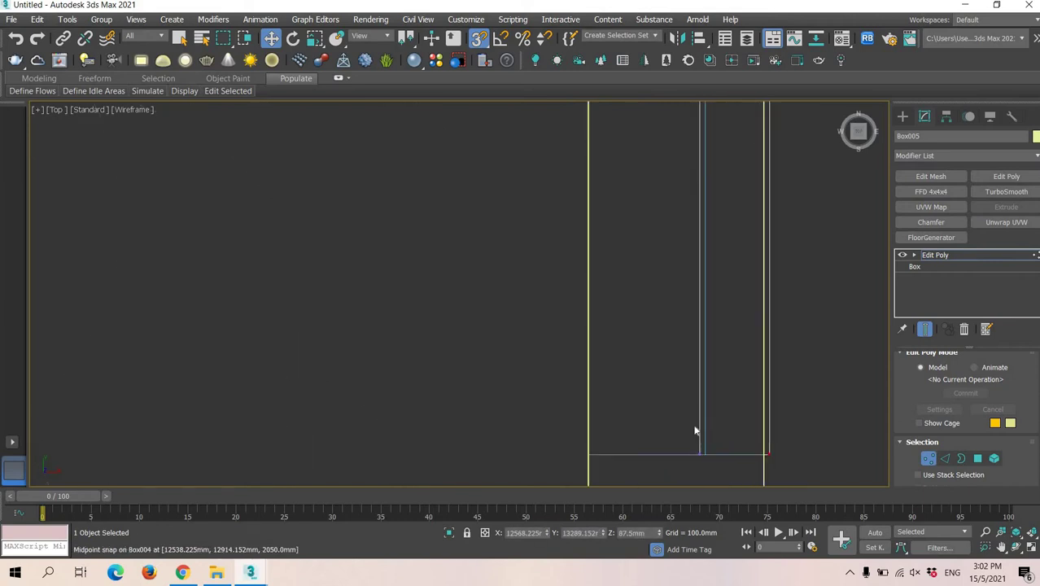
scroll(694, 425, "down", 1)
scroll(711, 414, "up", 5)
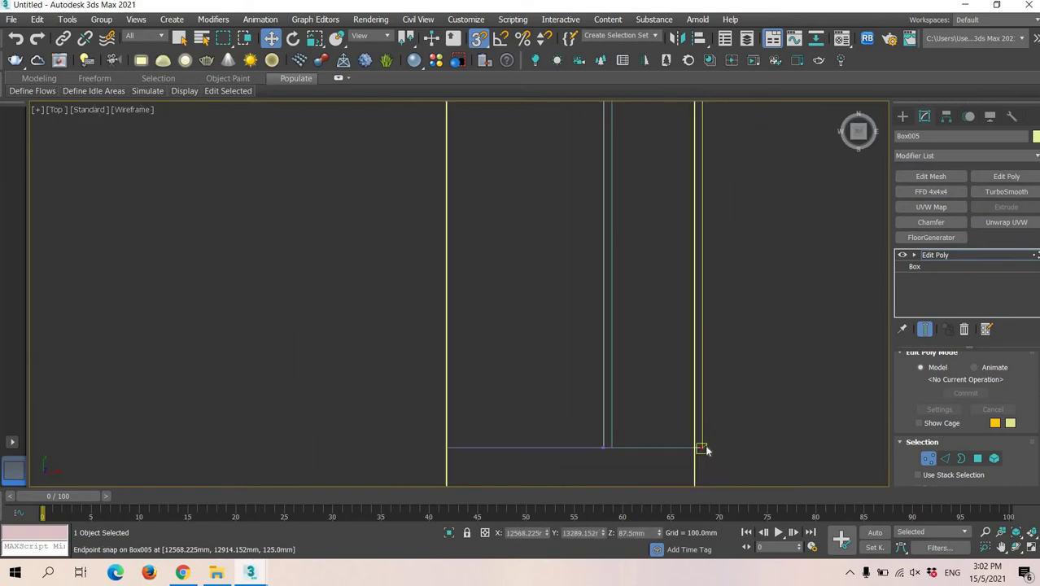
left_click_drag(701, 448, 694, 340)
Clone the third door panel's box as a single copy and move it along the door until it meets the frame's far end member
scroll(691, 326, "down", 4)
middle_click_drag(676, 262, 690, 453)
middle_click_drag(575, 178, 588, 209)
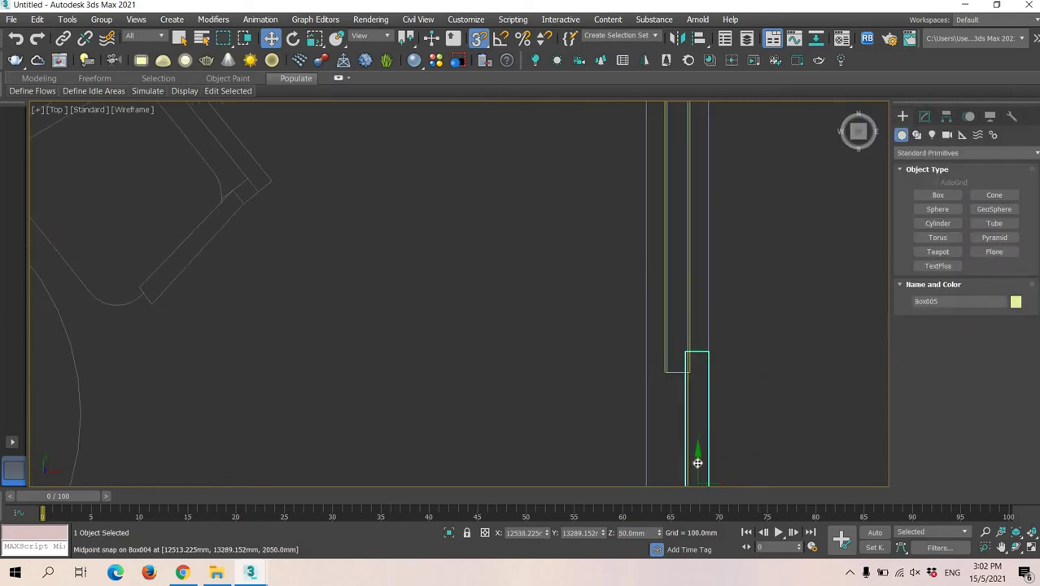
mouse_move(688, 263)
left_mouse_down("shift")
mouse_move(673, 177)
mouse_move(666, 204)
mouse_move(698, 194)
left_mouse_up("shift")
key("Return")
middle_click_drag(799, 142, 744, 314)
scroll(774, 226, "down", 3)
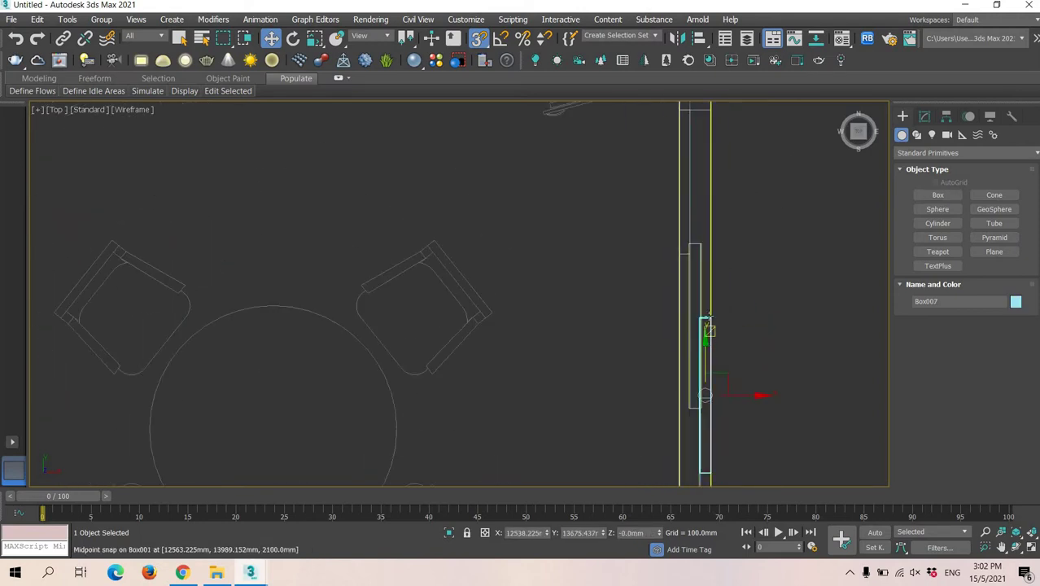
left_click_drag(705, 317, 700, 117)
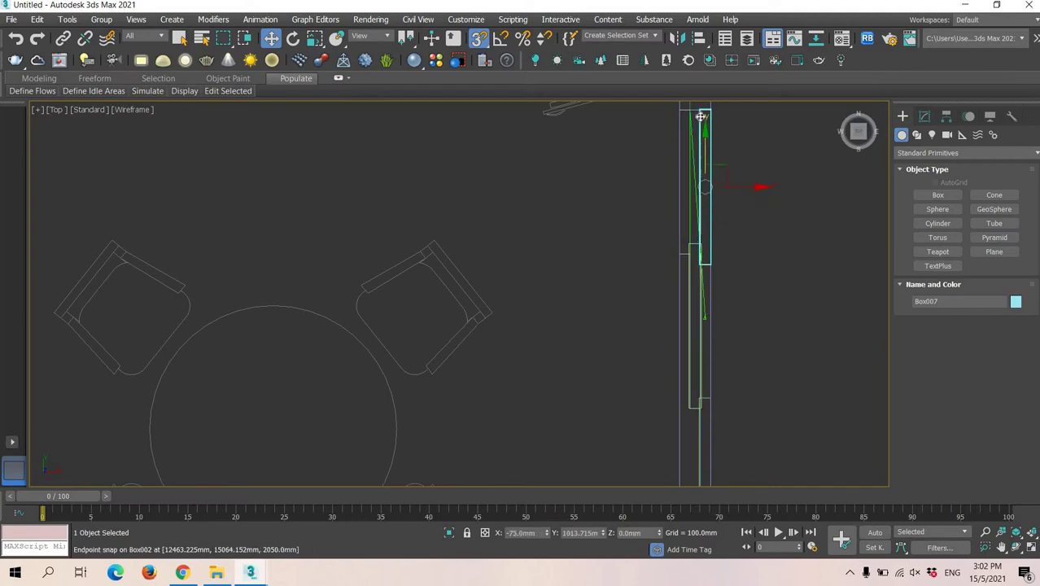
Shift the new copy sideways across the frame so it lines up with the first door panel and the frame's opposite face
middle_click_drag(754, 271, 793, 385)
scroll(747, 266, "up", 3)
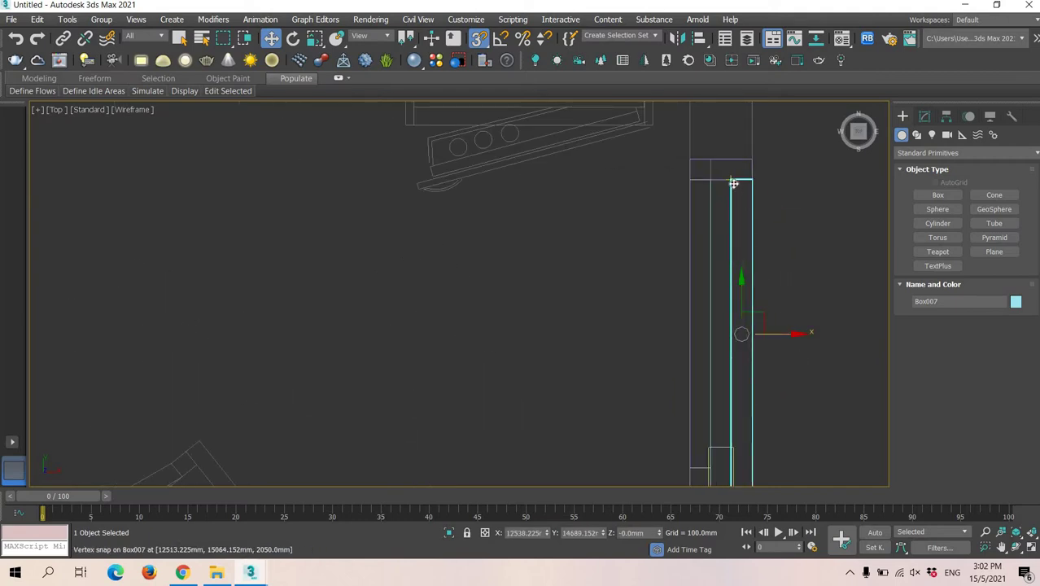
left_click_drag(733, 184, 690, 180)
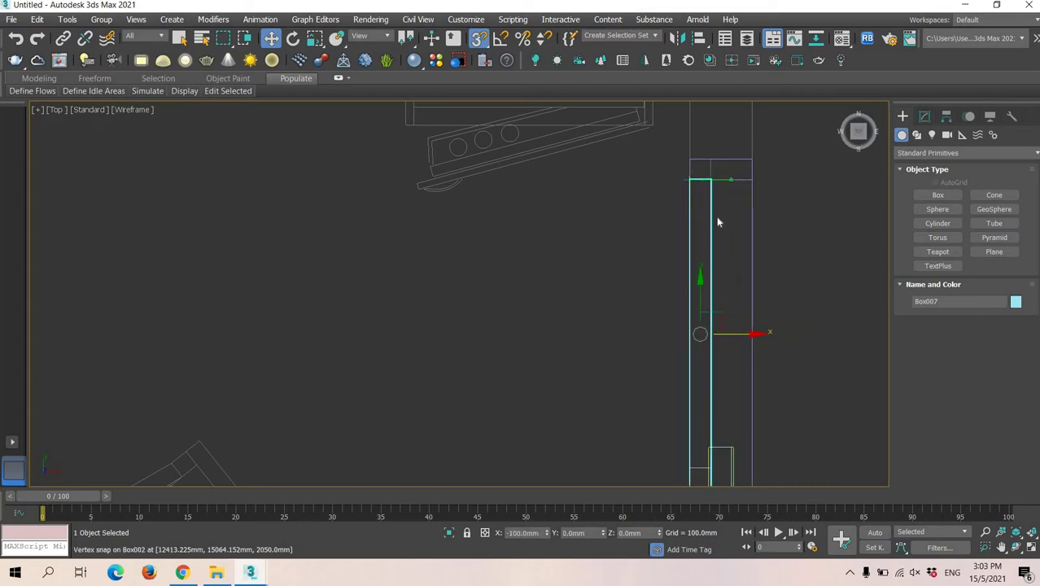
scroll(703, 180, "up", 4)
middle_click_drag(703, 179, 735, 174)
middle_click_drag(747, 299, 709, 170)
scroll(736, 210, "up", 1)
scroll(733, 210, "down", 2)
scroll(744, 216, "down", 3)
scroll(733, 271, "down", 1)
middle_click_drag(733, 273, 717, 216)
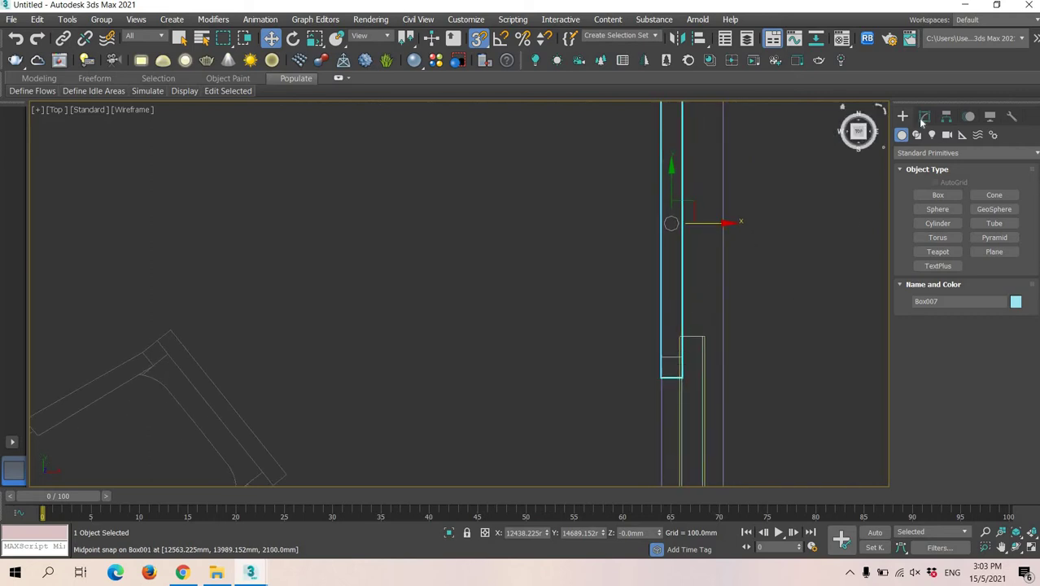
Snap the new copy's end vertices along its length back to the first panel's overlapping end
key("1")
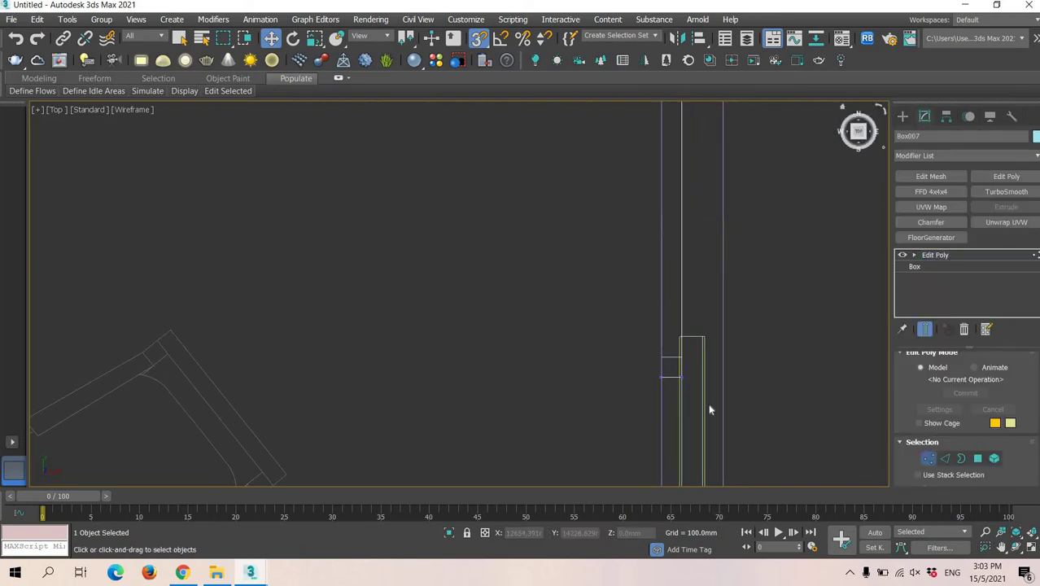
left_click_drag(715, 411, 602, 348)
scroll(670, 374, "up", 7)
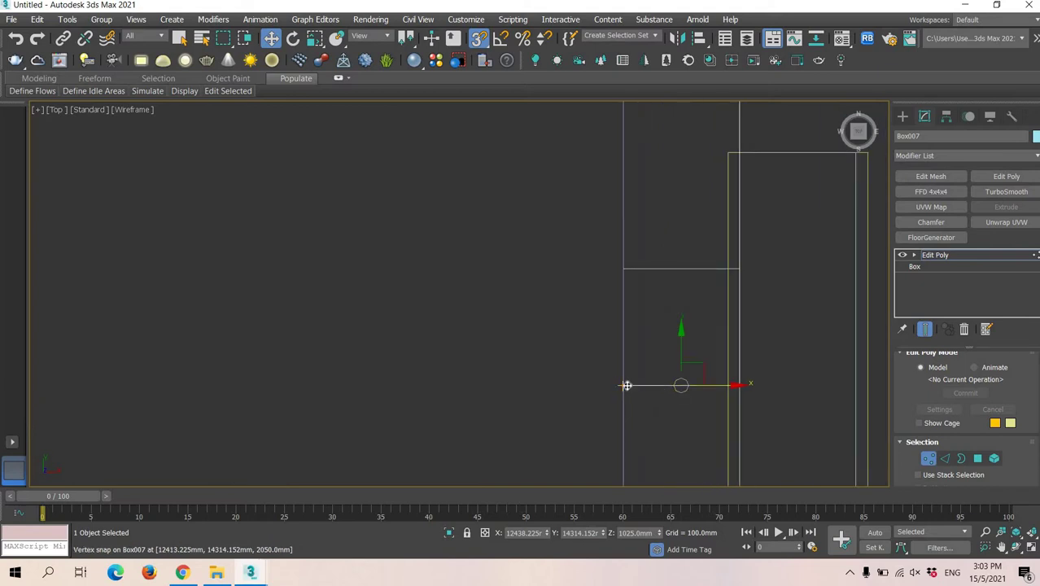
left_click_drag(637, 307, 641, 268)
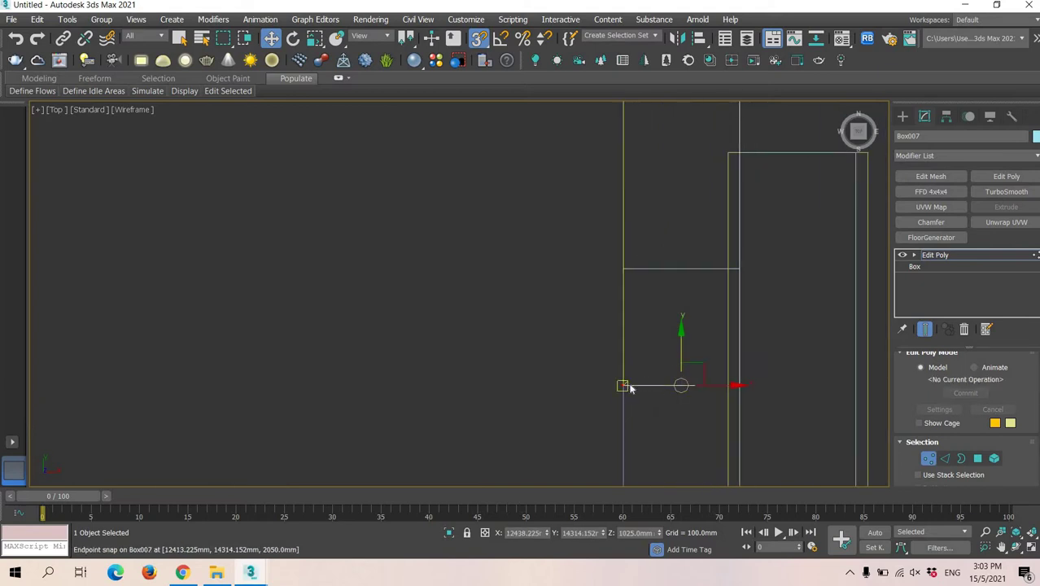
left_click(806, 448)
left_click_drag(583, 420, 742, 344)
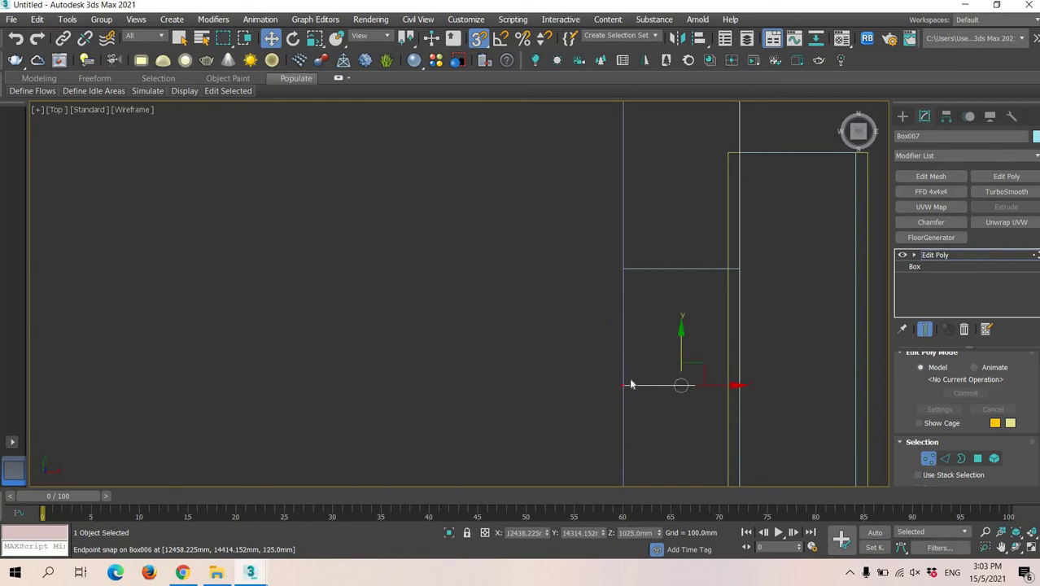
left_click_drag(632, 283, 633, 272)
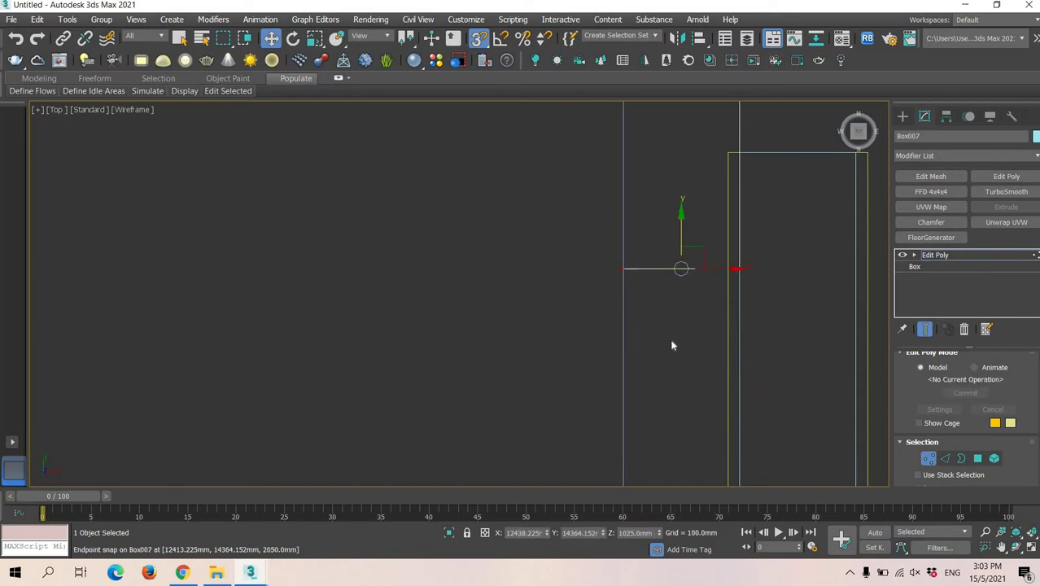
Offset the vertices on the copy's inner long side by 10 mm in X so it projects beyond the first panel
middle_click_drag(672, 343, 662, 432)
scroll(668, 432, "down", 3)
scroll(707, 304, "down", 3)
middle_click_drag(706, 304, 676, 366)
scroll(677, 367, "down", 3)
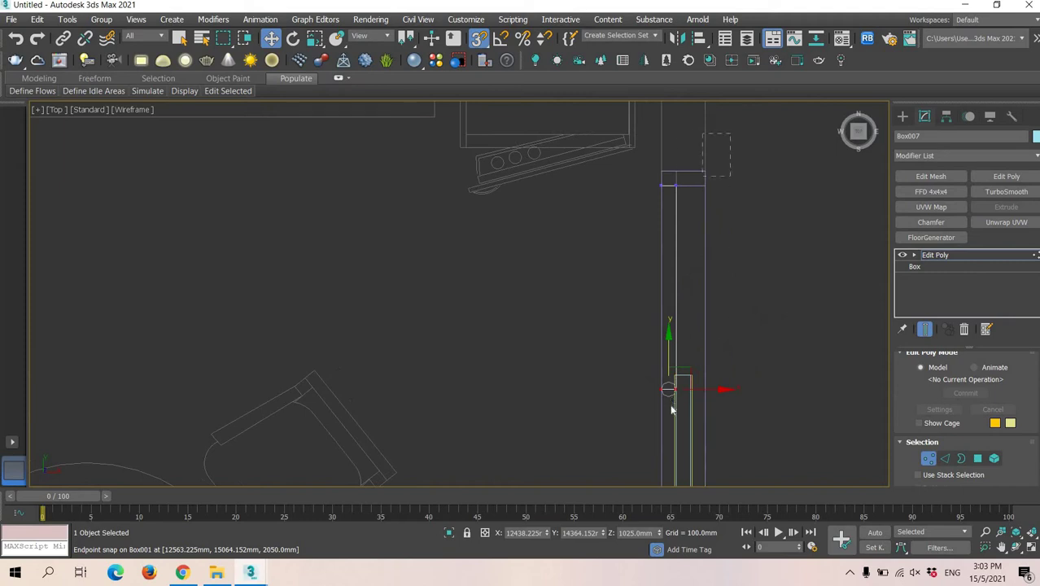
scroll(734, 399, "up", 3)
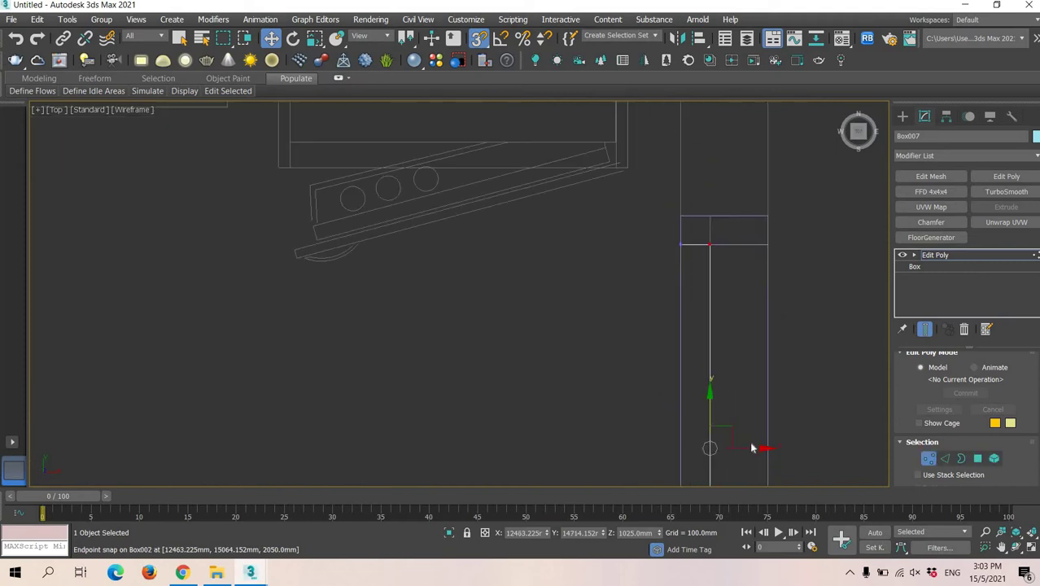
scroll(704, 230, "up", 3)
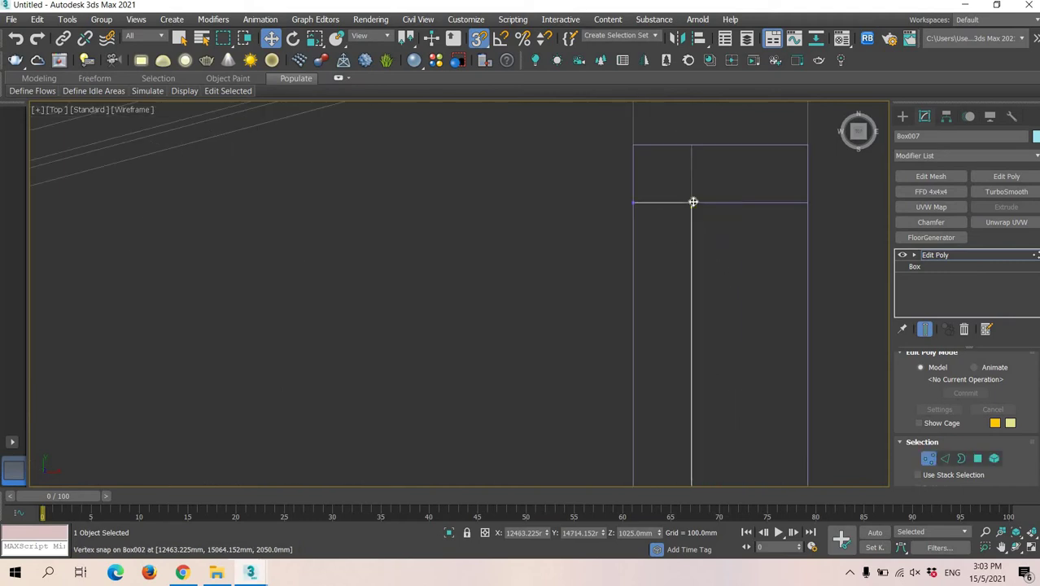
scroll(734, 375, "down", 3)
middle_click_drag(658, 373, 561, 239)
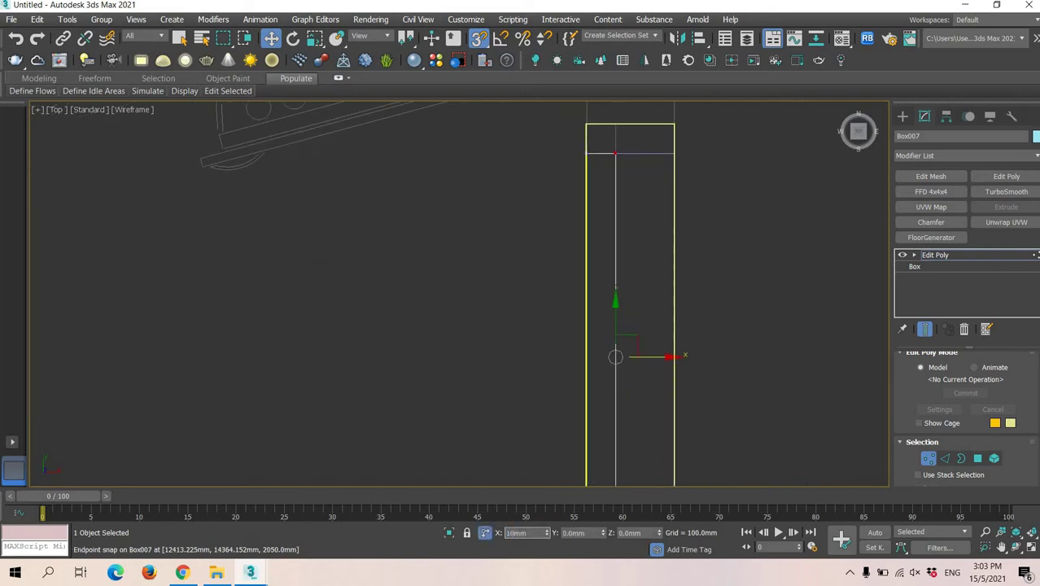
Select the new copy together with the middle and third panels' bottom rails
scroll(785, 217, "down", 2)
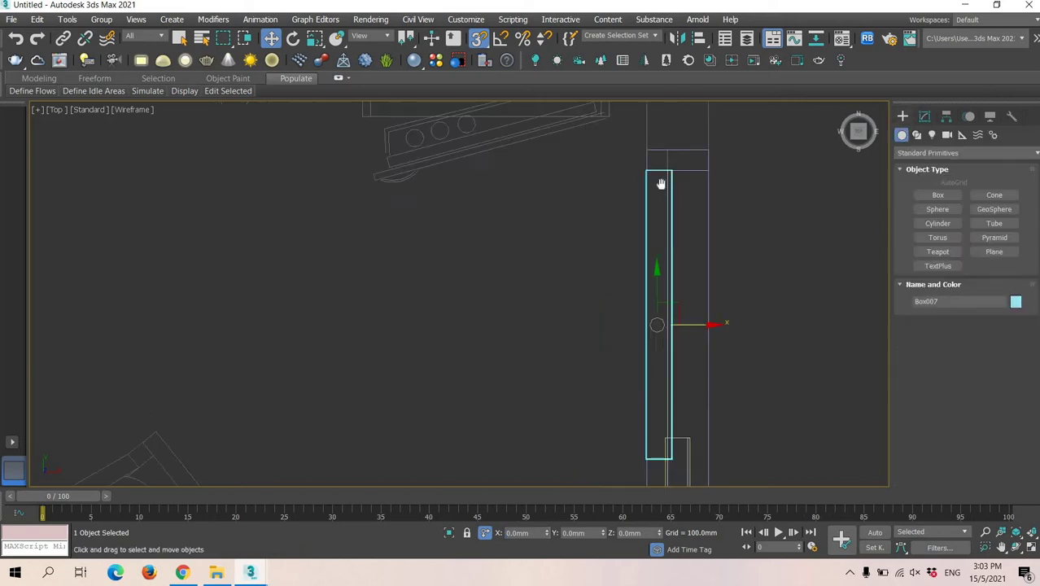
scroll(662, 191, "down", 2)
middle_click_drag(679, 339, 619, 232)
middle_click_drag(660, 360, 589, 337)
scroll(626, 243, "down", 3)
middle_click_drag(601, 265, 596, 279)
scroll(591, 296, "up", 5)
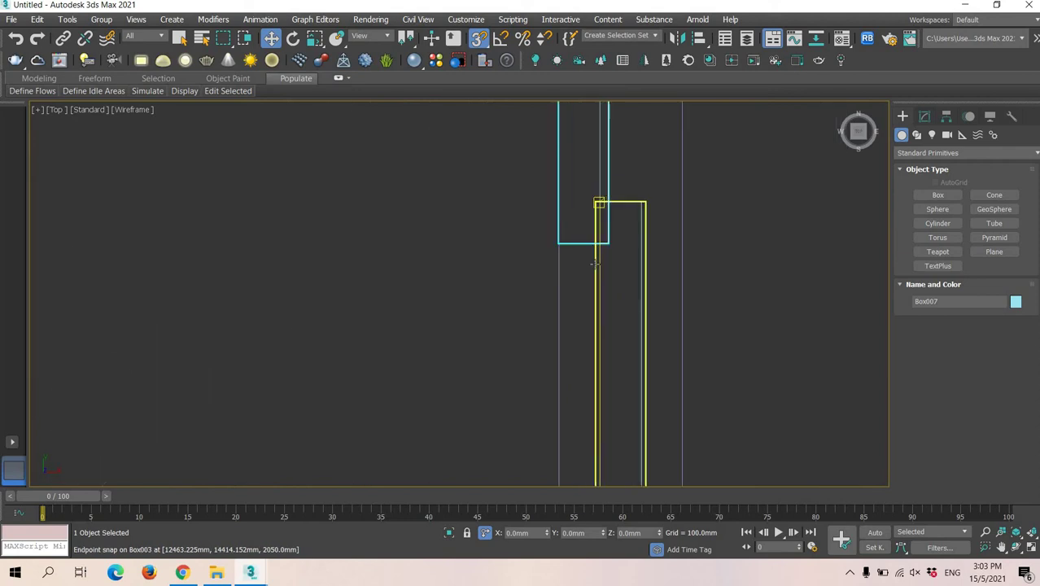
left_click(646, 325, "ctrl")
scroll(697, 346, "down", 2)
middle_click_drag(696, 346, 687, 201)
middle_click_drag(660, 480, 640, 283)
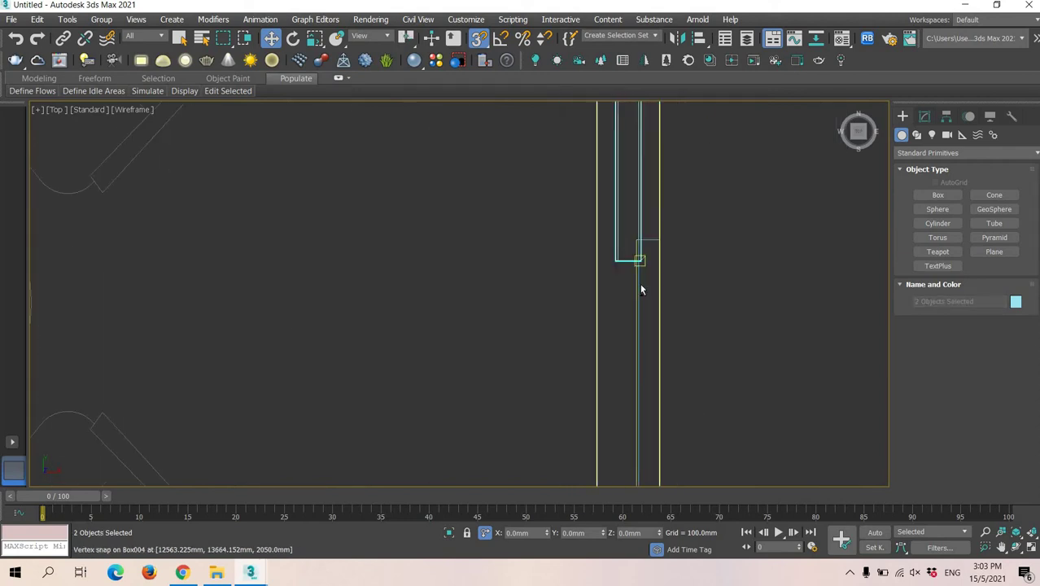
scroll(640, 285, "up", 5)
left_click(628, 295, "ctrl")
Examine the selected boxes against the whole sliding door in a maximized perspective view
scroll(630, 270, "down", 5)
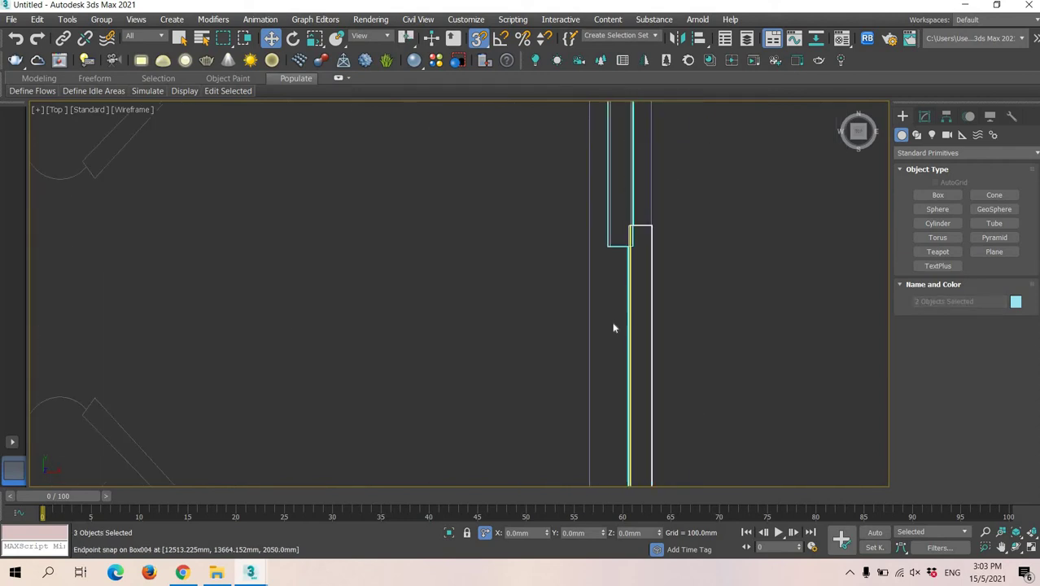
middle_click_drag(612, 325, 576, 376)
scroll(602, 343, "down", 4)
middle_click_drag(688, 216, 653, 275)
scroll(652, 282, "down", 2)
key("alt+w")
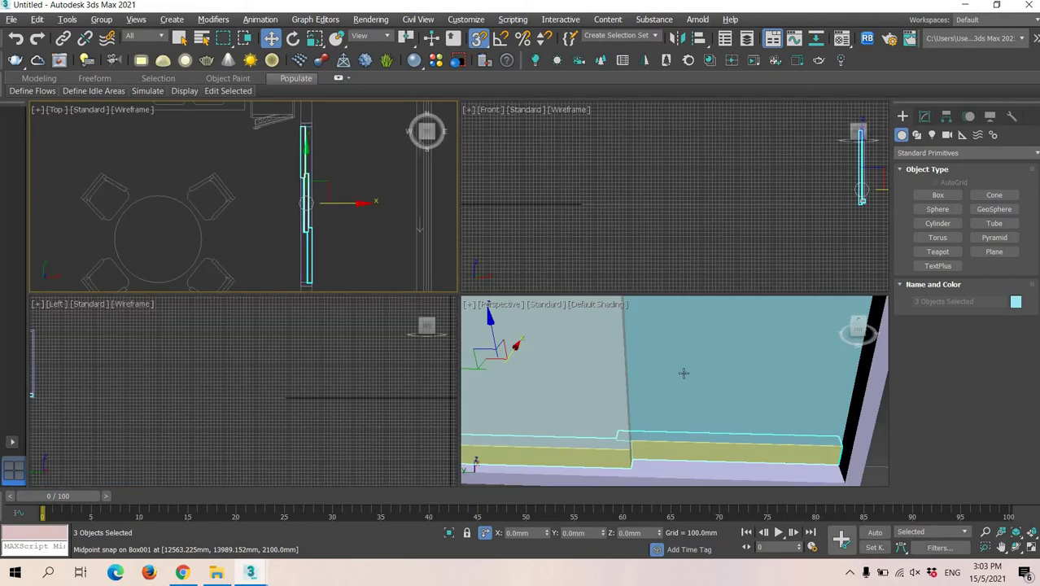
middle_click(663, 358)
key("alt+w")
scroll(671, 363, "down", 8)
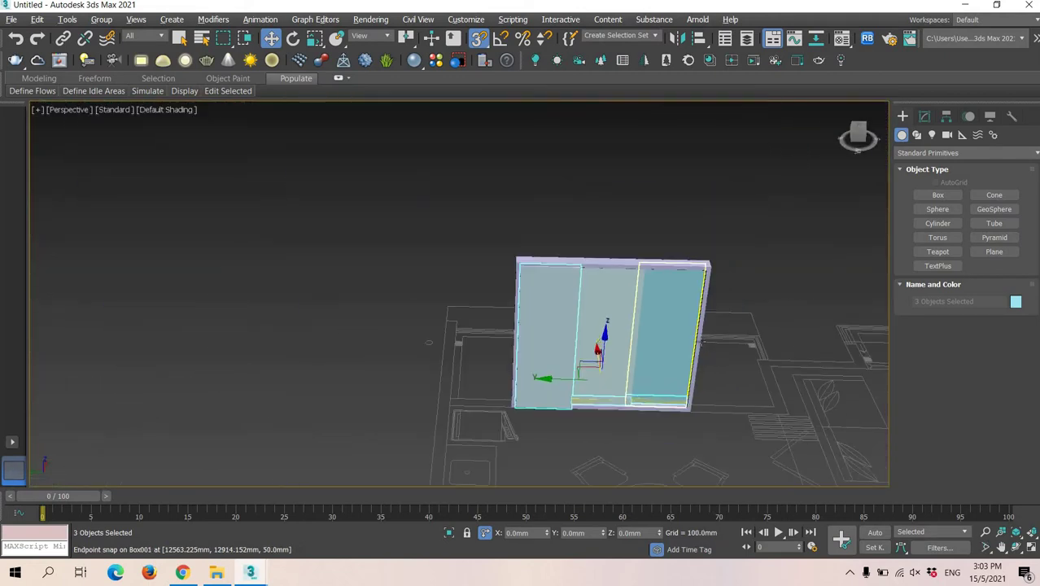
Show the sliding door in a maximized Left view with the grid hidden
middle_click_drag(702, 342, 750, 320)
key("alt+w")
middle_click(365, 374)
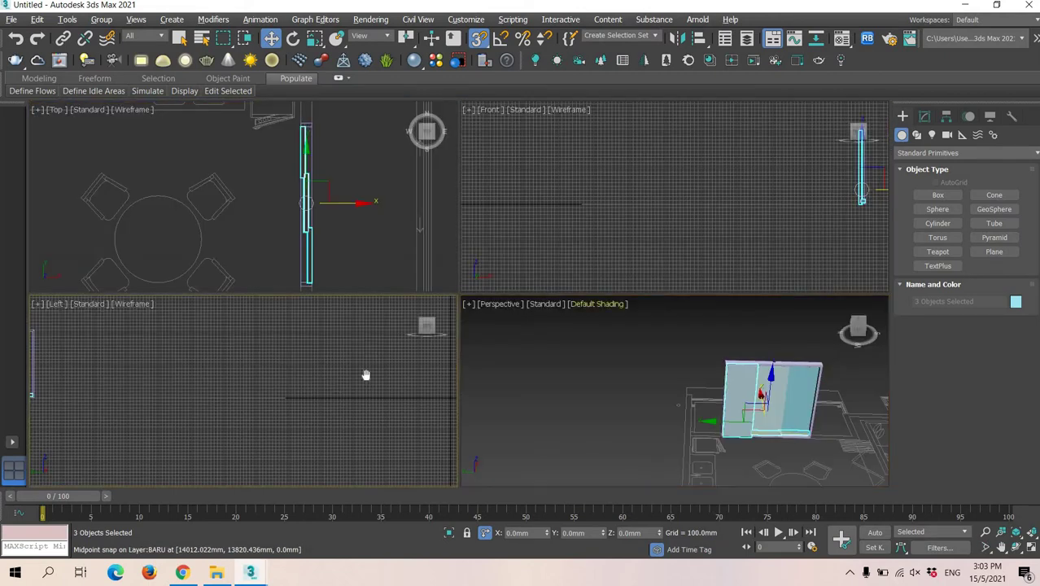
key("alt+w")
middle_click_drag(447, 403, 501, 411)
middle_click_drag(363, 359, 477, 388)
key("h")
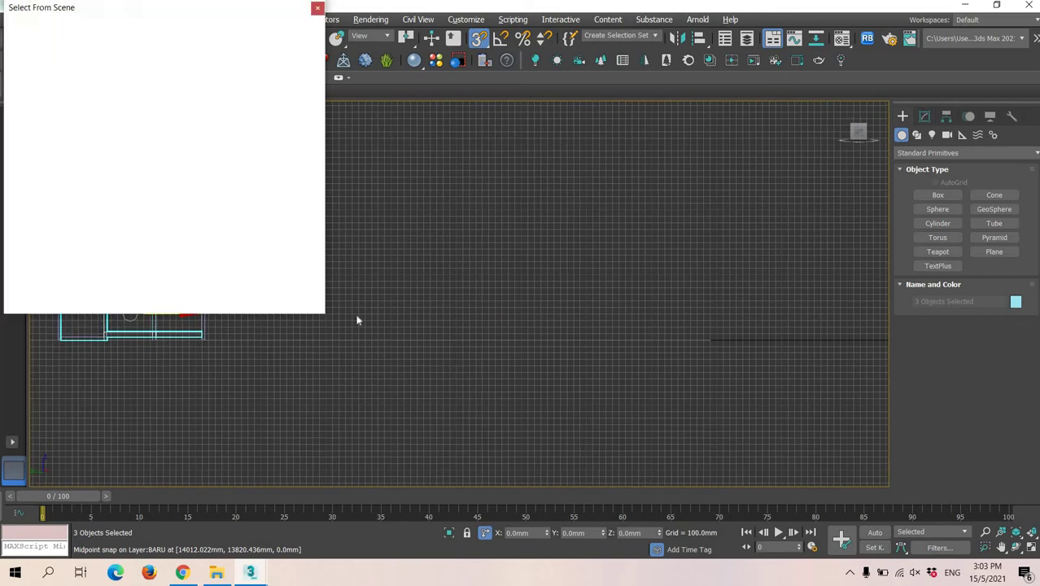
key("Escape")
middle_click_drag(452, 249, 654, 308)
key("g")
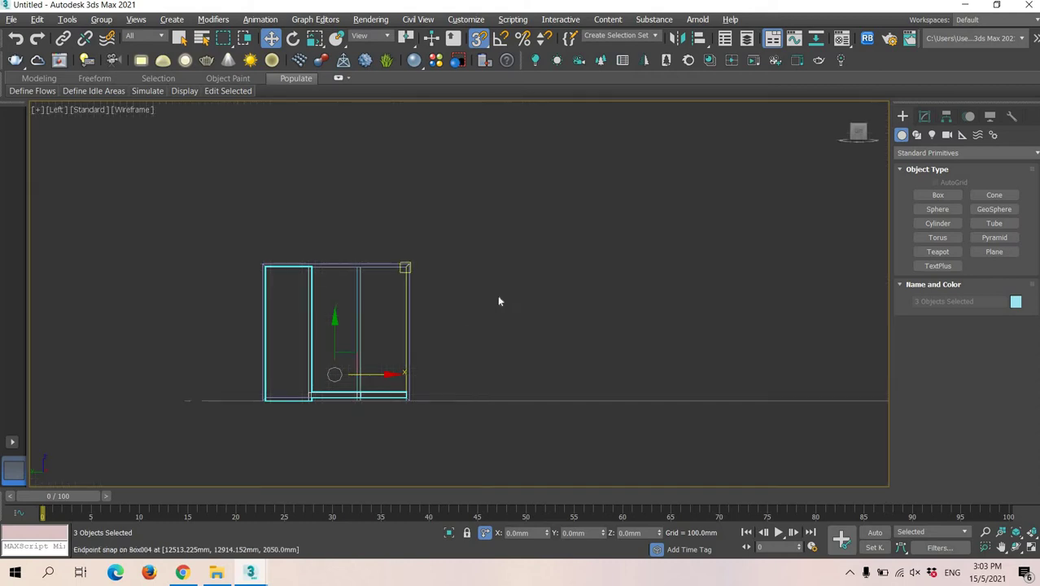
Examine the edges of the door panels and bottom rails in the Left view
middle_click_drag(356, 337, 471, 320)
scroll(462, 329, "up", 4)
middle_click_drag(493, 355, 546, 305)
scroll(490, 368, "up", 2)
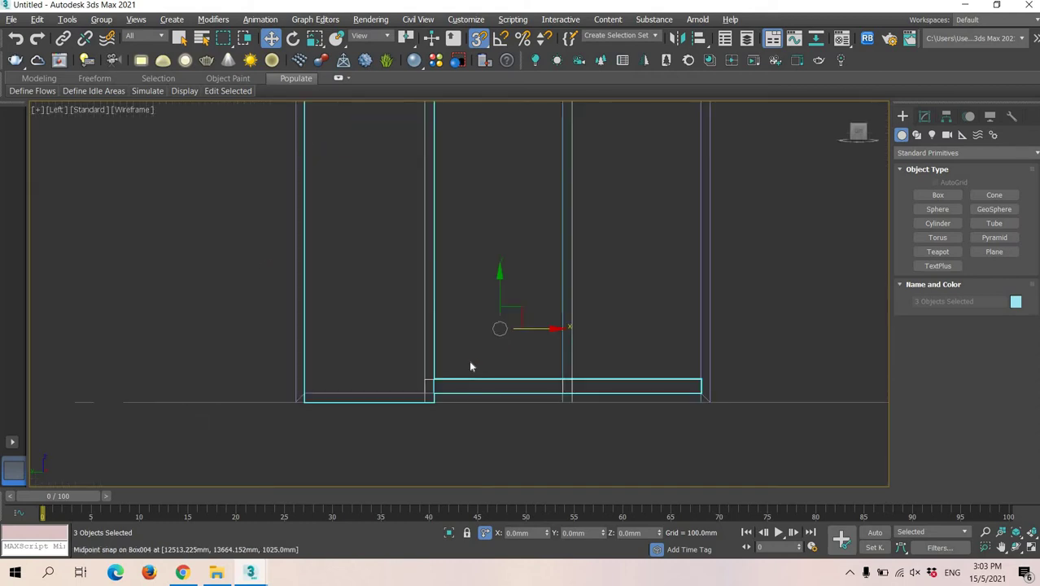
left_click(381, 392)
scroll(397, 298, "up", 2)
middle_click_drag(443, 124, 513, 281)
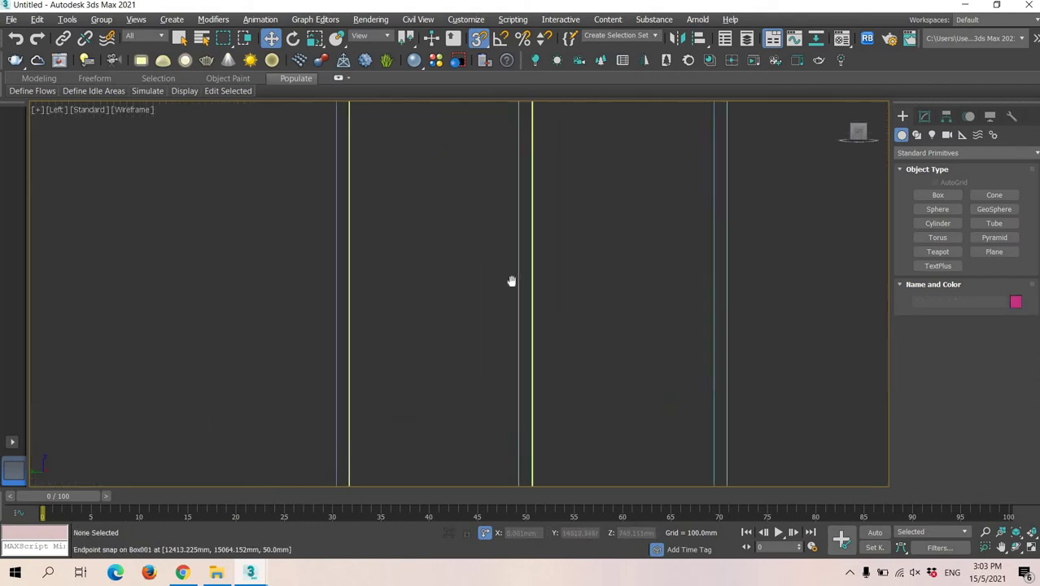
middle_click_drag(493, 129, 532, 283)
scroll(531, 286, "down", 2)
middle_click_drag(516, 318, 434, 153)
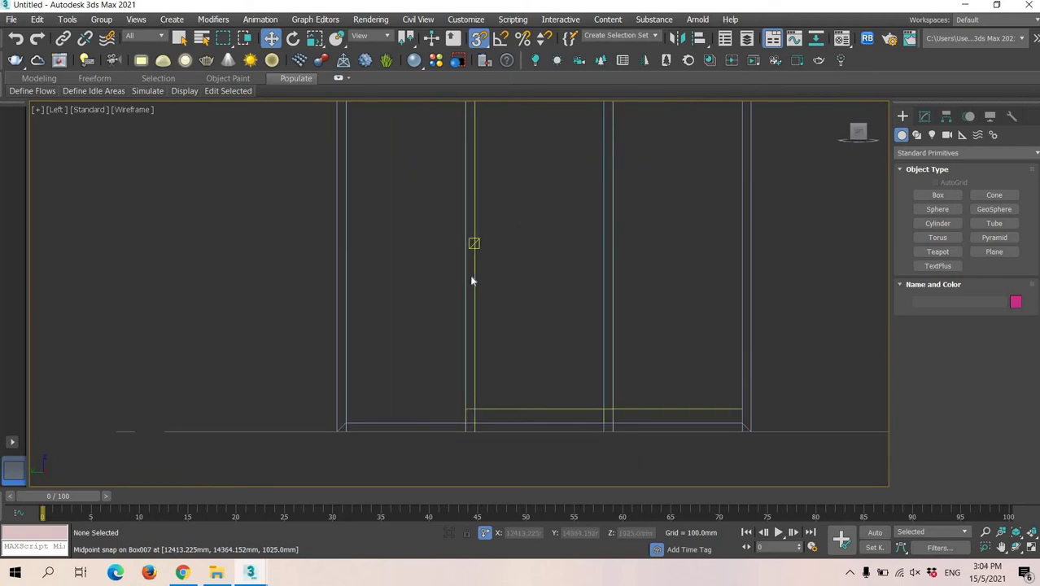
Delete the full-height duplicate box that overlaps the first door panel
key("alt+w")
left_click(613, 340)
key("alt+w")
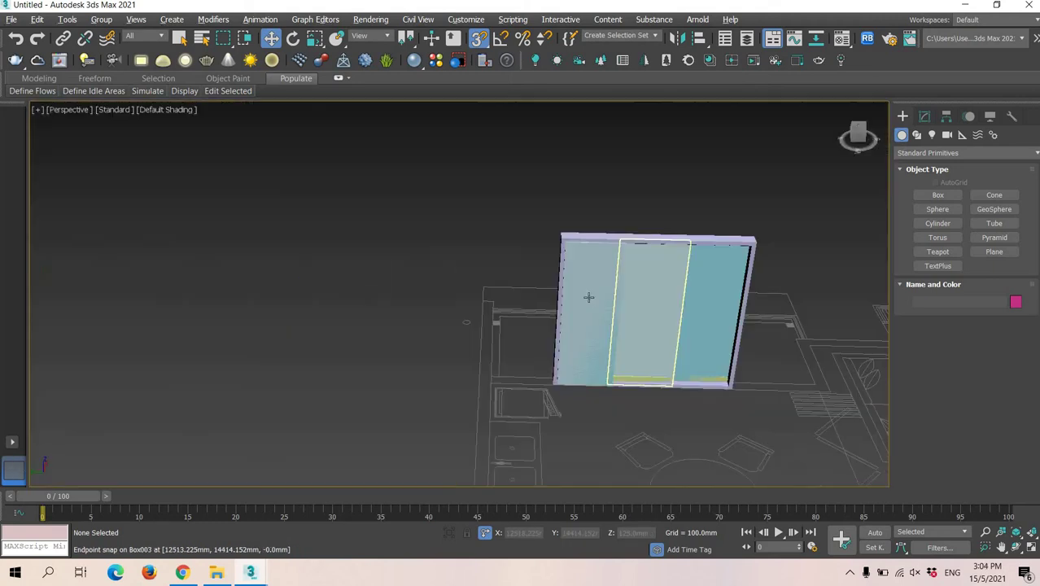
scroll(590, 296, "up", 4)
middle_click_drag(598, 284, 506, 163)
scroll(543, 322, "down", 2)
left_click(557, 321)
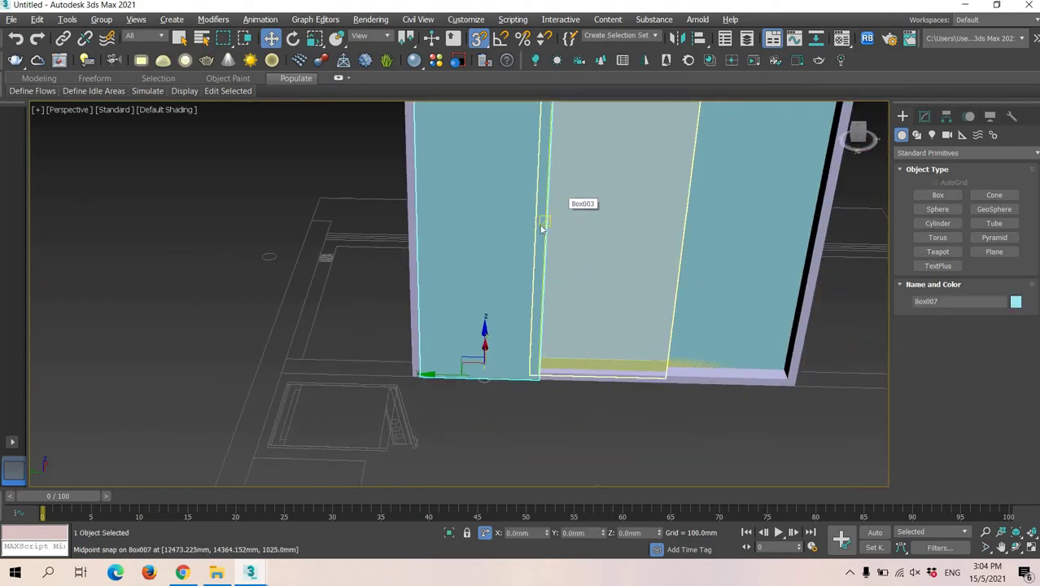
key("t")
scroll(586, 212, "up", 8)
left_click_drag(619, 247, 612, 264)
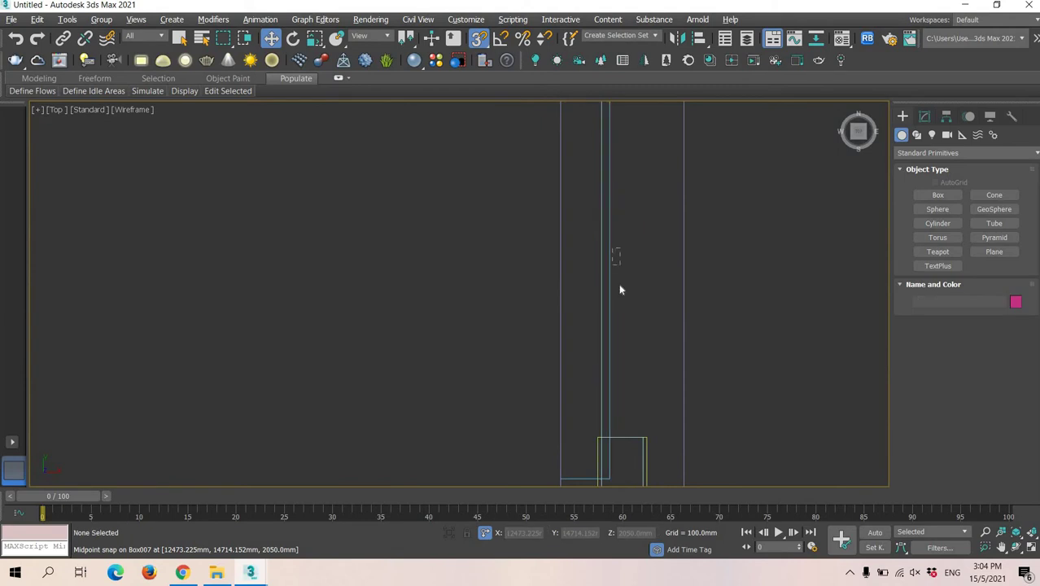
left_click(610, 279)
middle_click_drag(652, 278, 643, 237)
scroll(643, 238, "down", 2)
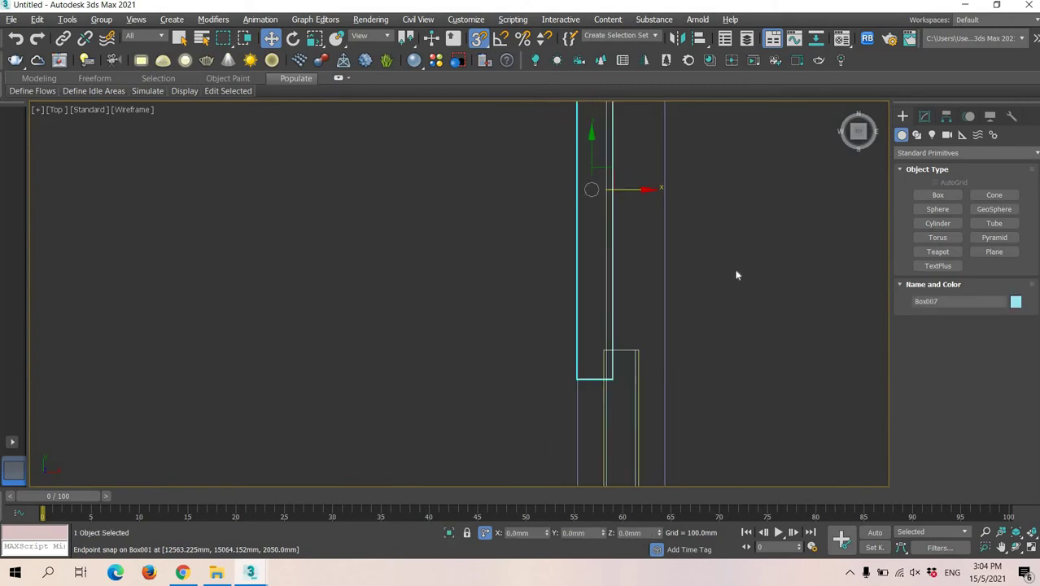
key("Delete")
Select the third panel's bottom rail in the Top view
middle_click_drag(735, 271, 635, 156)
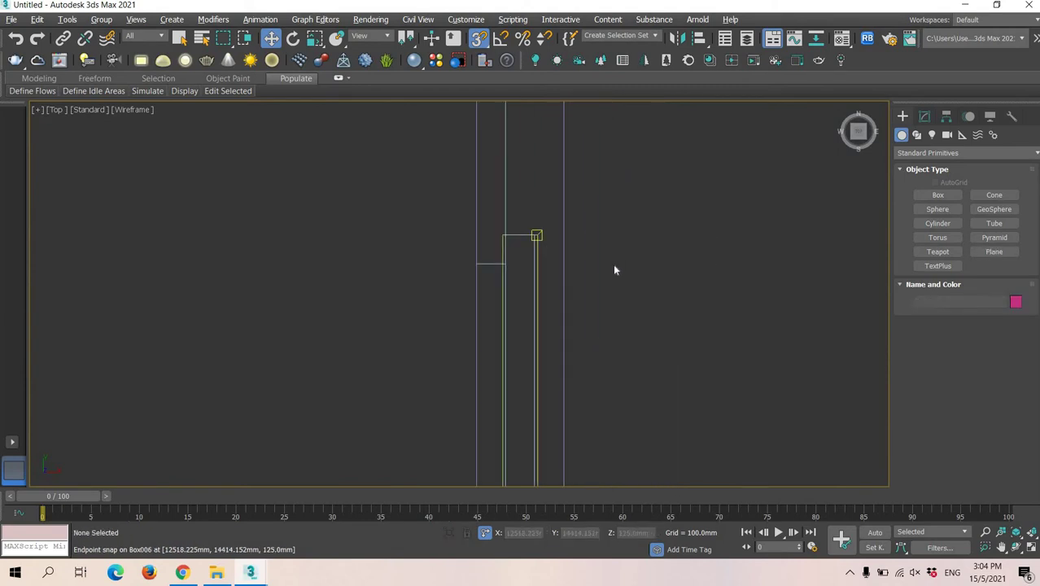
scroll(614, 266, "down", 2)
mouse_move(615, 266)
middle_mouse_down()
mouse_move(650, 187)
mouse_move(653, 150)
middle_mouse_up()
scroll(611, 360, "up", 2)
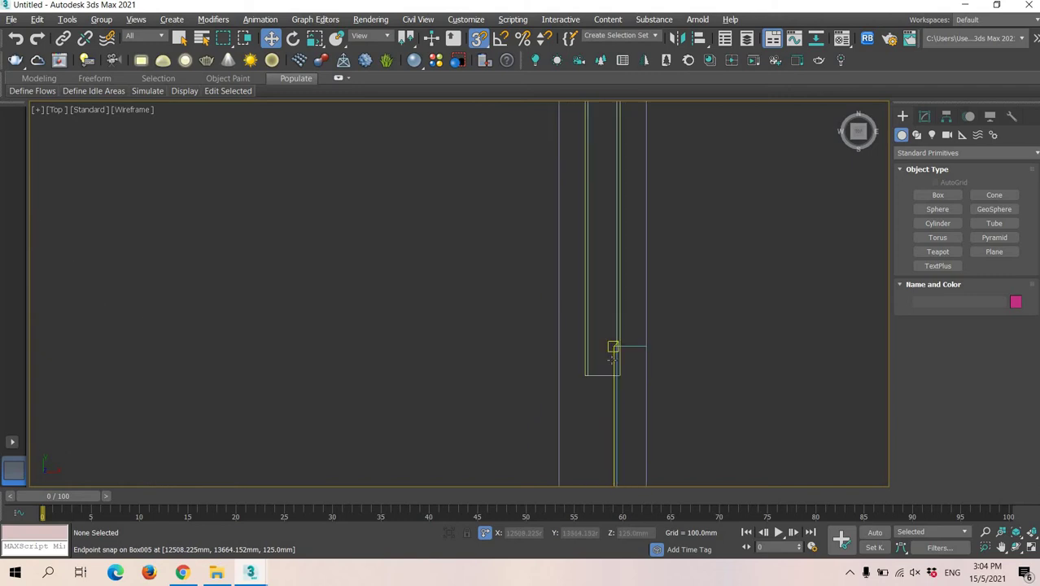
left_click(636, 345)
scroll(636, 268, "down", 5)
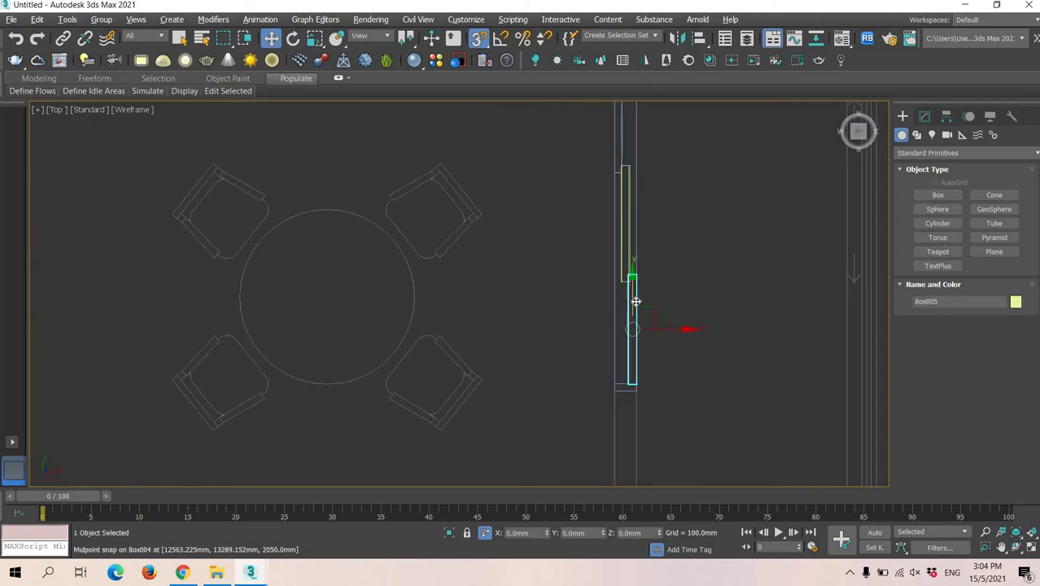
key("Caps_Lock")
left_click_drag(618, 169, 619, 167, "shift")
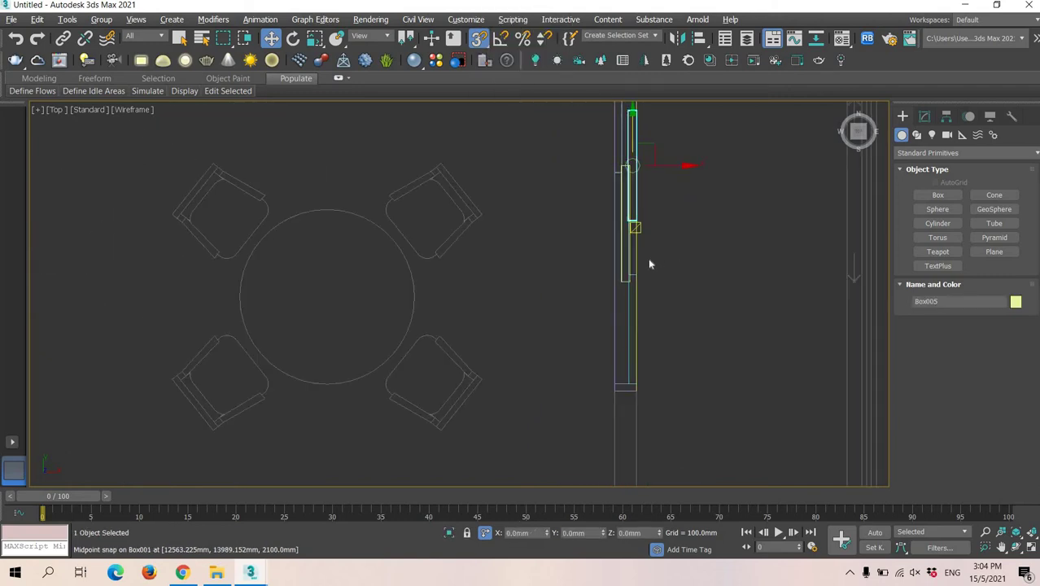
scroll(640, 313, "up", 4)
scroll(607, 224, "up", 3)
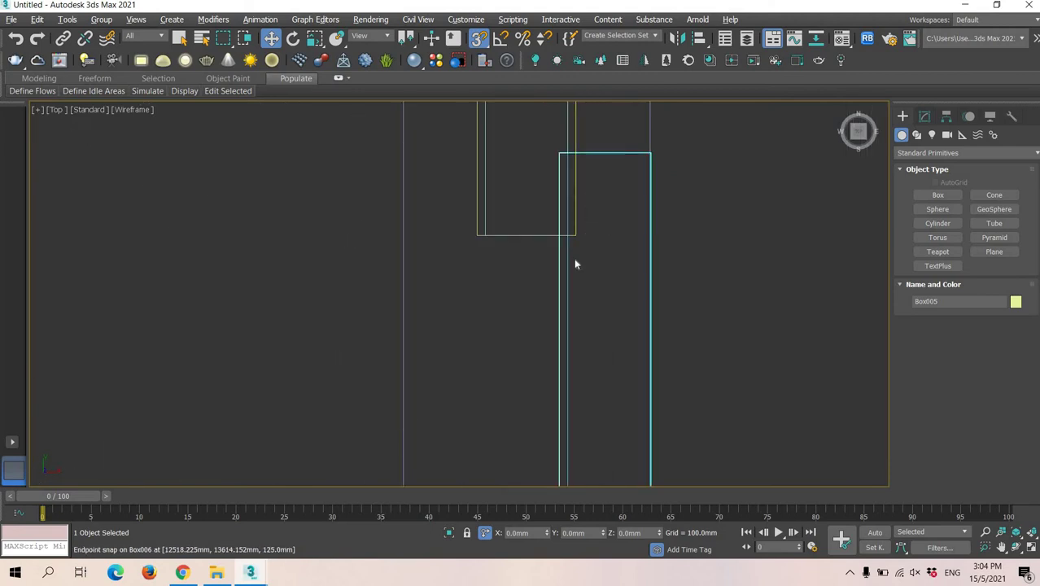
middle_click_drag(574, 260, 571, 295)
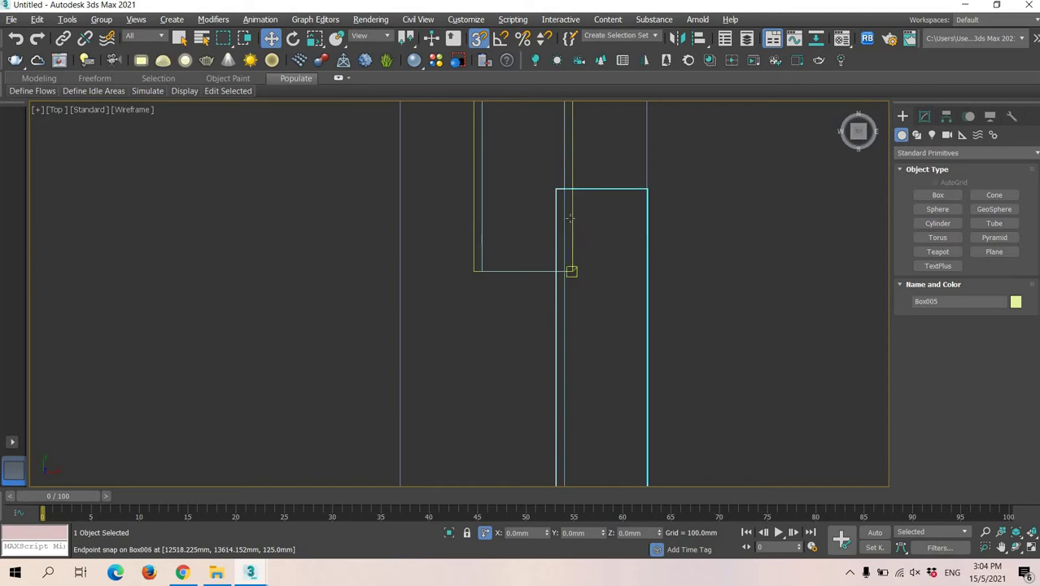
Clone the selected rail as one independent copy along Y, snapped to the frame's inner end beside the first panel
mouse_move(555, 179)
left_mouse_down("shift")
mouse_move(551, 132)
mouse_move(543, 137)
mouse_move(575, 351)
left_mouse_up("shift")
scroll(543, 137, "down", 7)
middle_click_drag(543, 136, 575, 351)
mouse_move(575, 351)
left_mouse_down("shift")
mouse_move(577, 160)
mouse_move(574, 186)
left_mouse_up("shift")
left_click(541, 345)
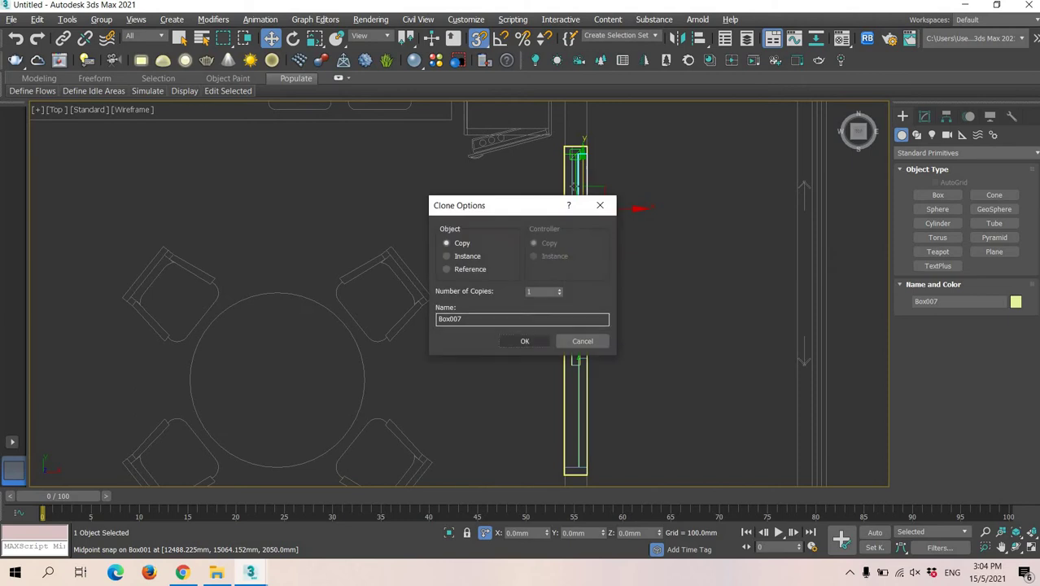
left_click(525, 341)
Move the new rail in X by snapping its inner corner to the frame's outer edge, over the first panel
scroll(626, 128, "up", 4)
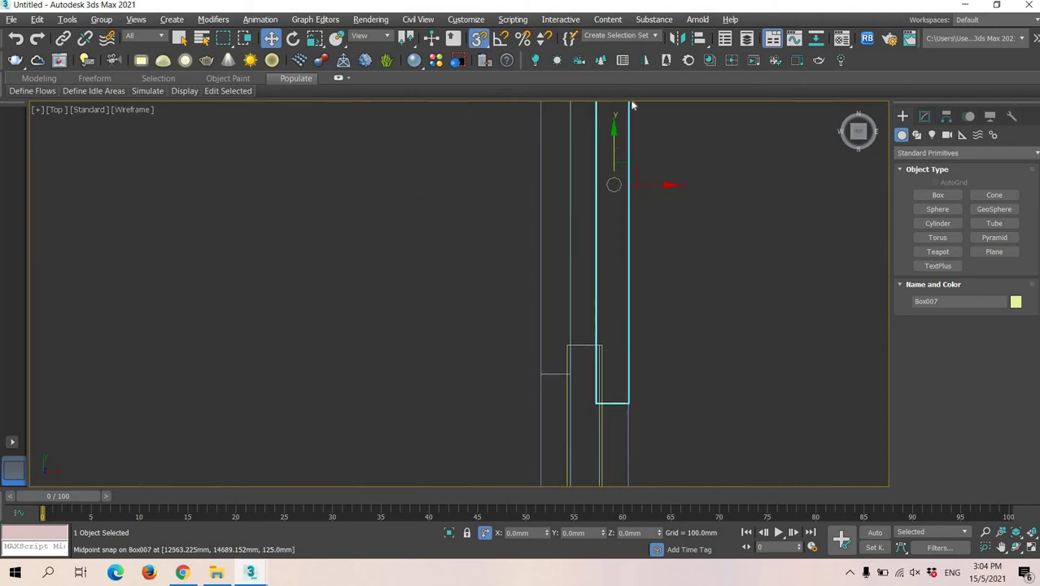
middle_click_drag(633, 131, 648, 272)
scroll(637, 127, "down", 3)
scroll(636, 238, "up", 1)
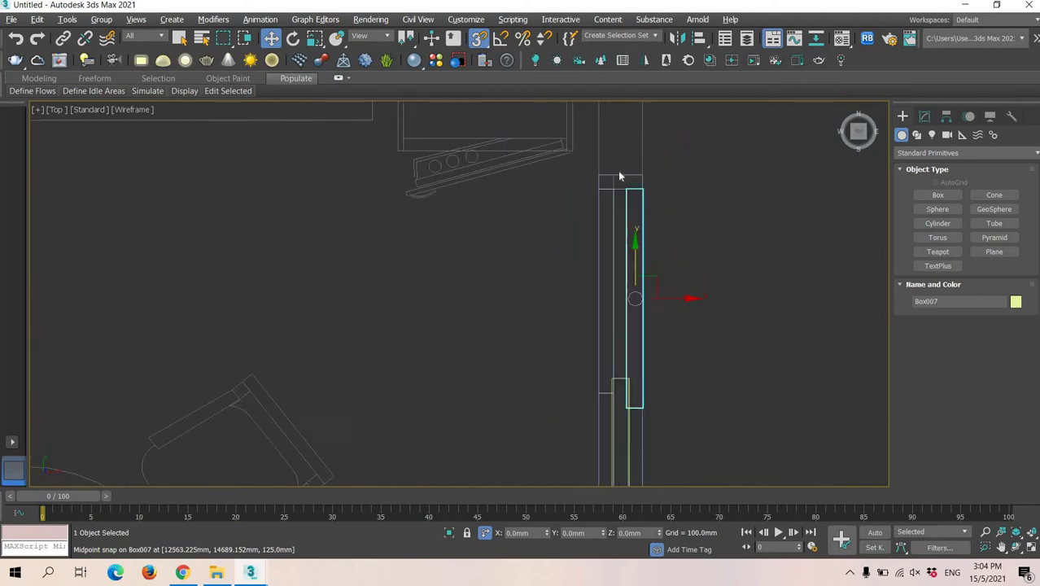
scroll(639, 250, "up", 2)
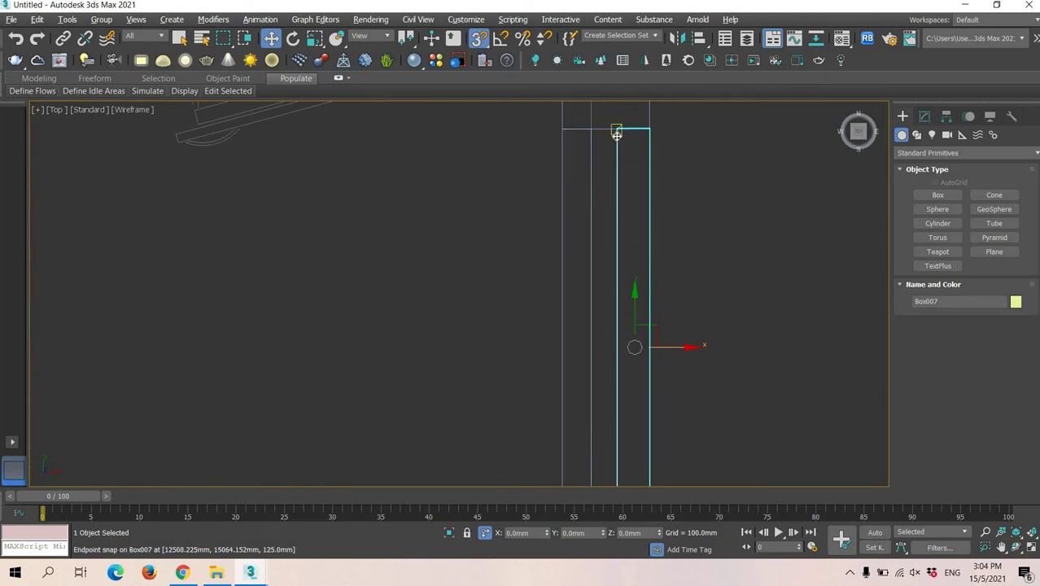
left_click_drag(616, 135, 563, 131)
Shorten the new rail by snapping its overlapping end vertices back to the end of the first panel
middle_click_drag(578, 429, 562, 279)
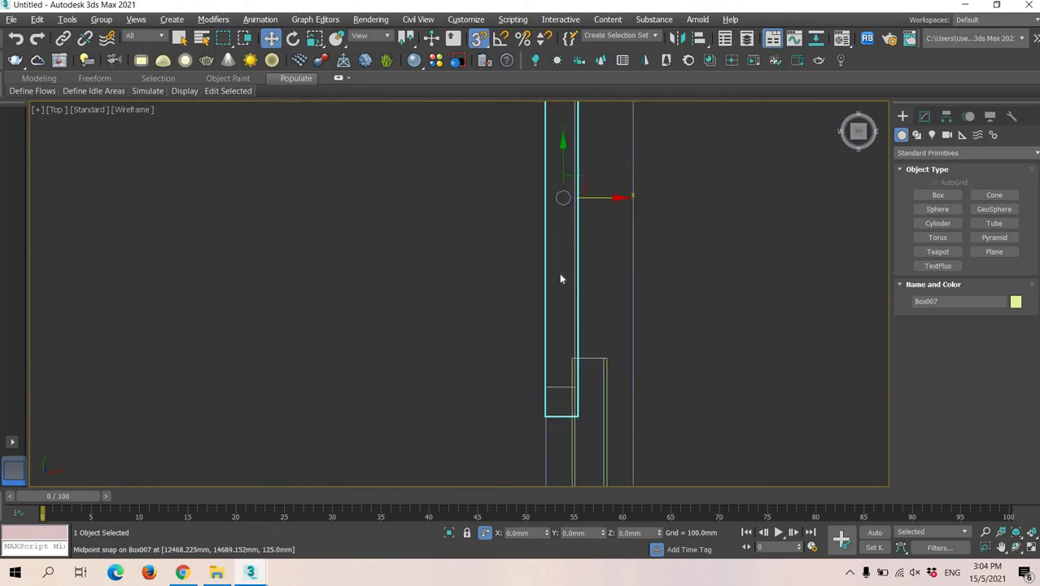
middle_click_drag(561, 387, 558, 292)
scroll(559, 291, "up", 2)
left_click(923, 120)
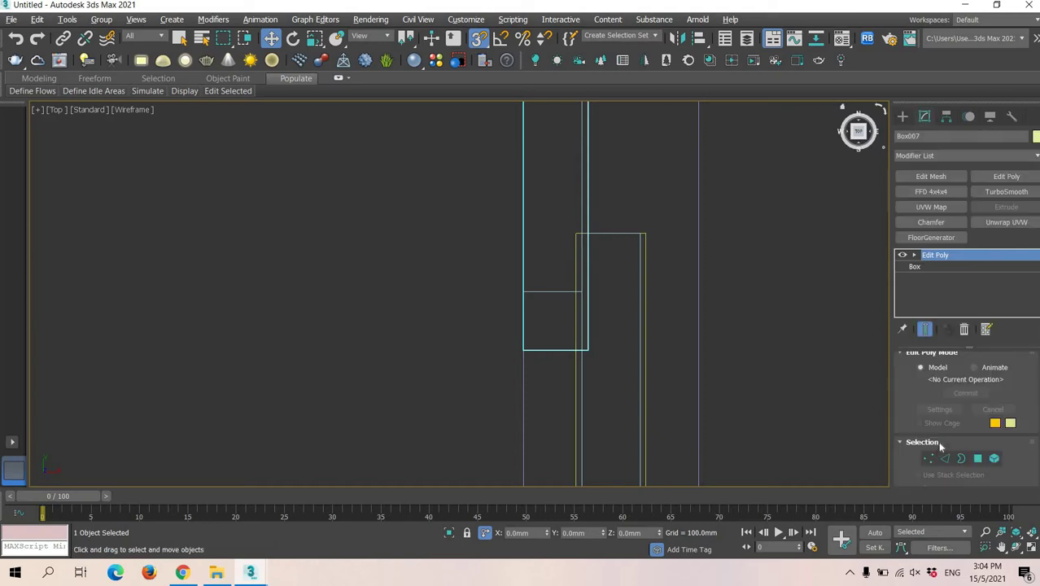
key("1")
left_click_drag(503, 329, 644, 404)
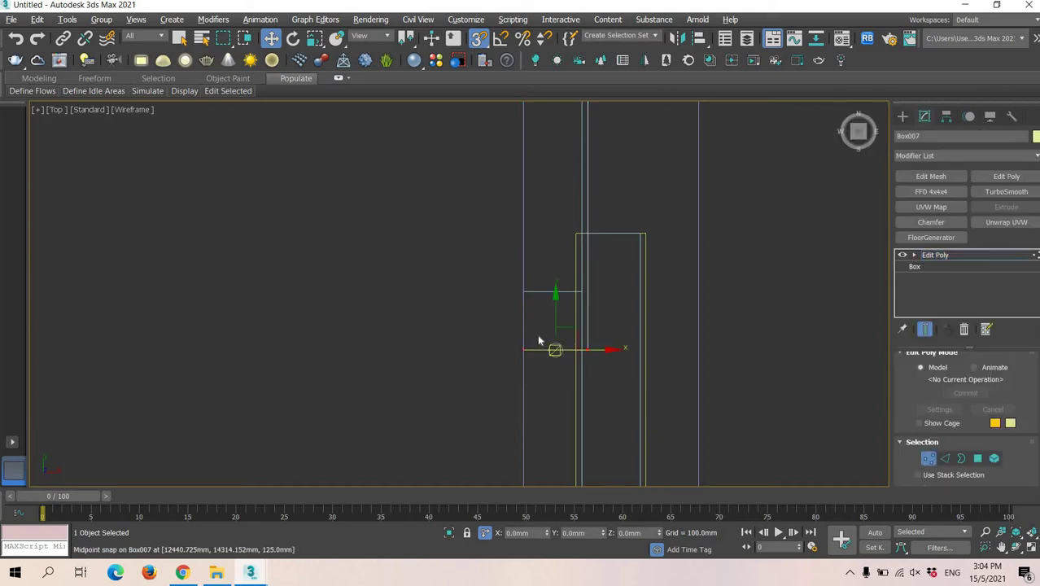
scroll(550, 359, "up", 1)
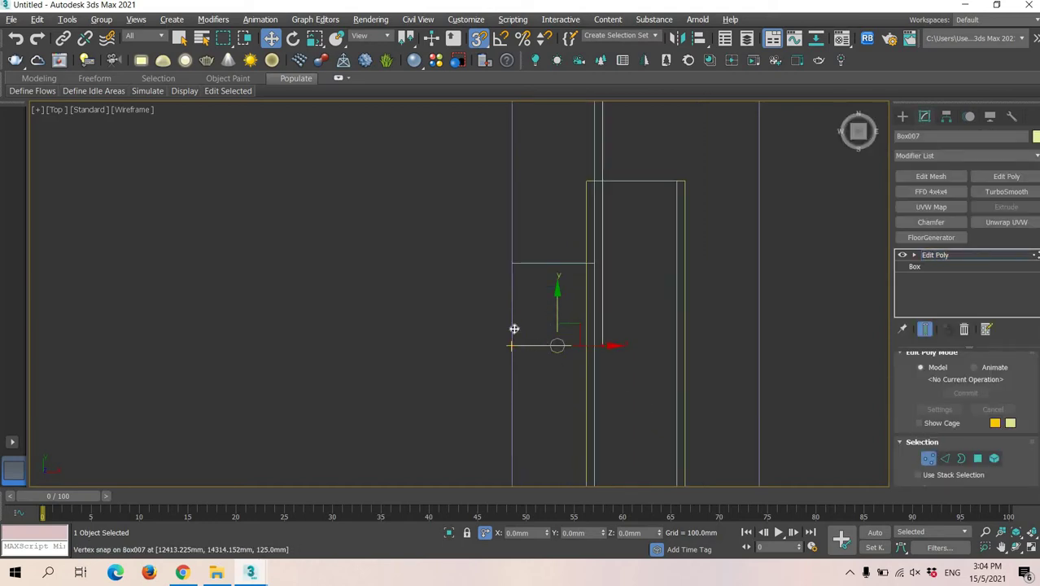
left_click_drag(514, 328, 509, 265)
middle_click_drag(548, 193, 569, 315)
scroll(568, 315, "down", 3)
middle_click_drag(560, 246, 715, 242)
scroll(712, 243, "down", 2)
middle_click_drag(699, 245, 574, 264)
scroll(591, 257, "up", 2)
left_click(906, 118)
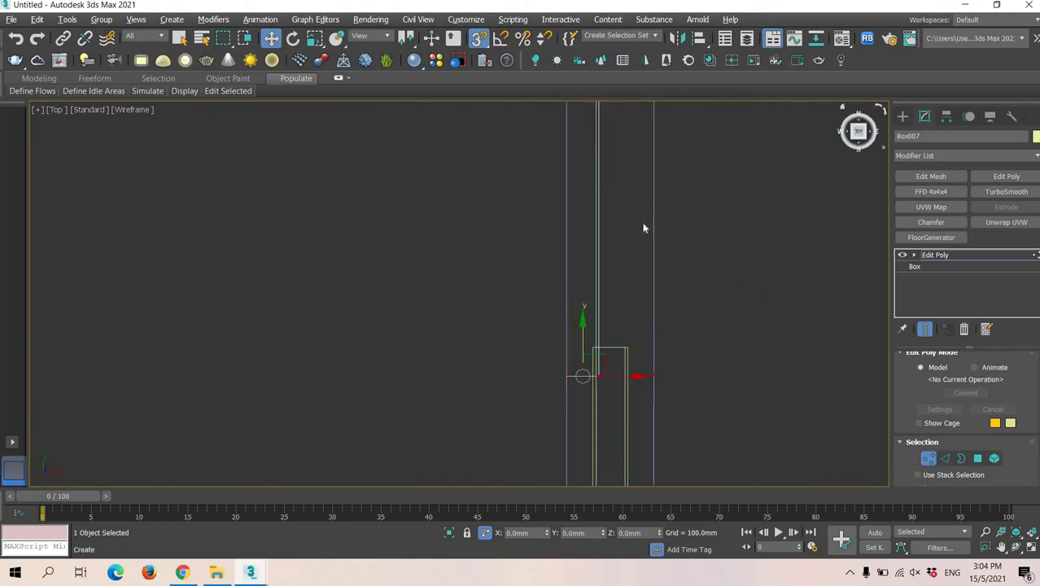
Select the bottom rails of all three door panels together
middle_click_drag(625, 330, 609, 205)
scroll(617, 213, "up", 2)
left_click_drag(626, 209, 608, 258)
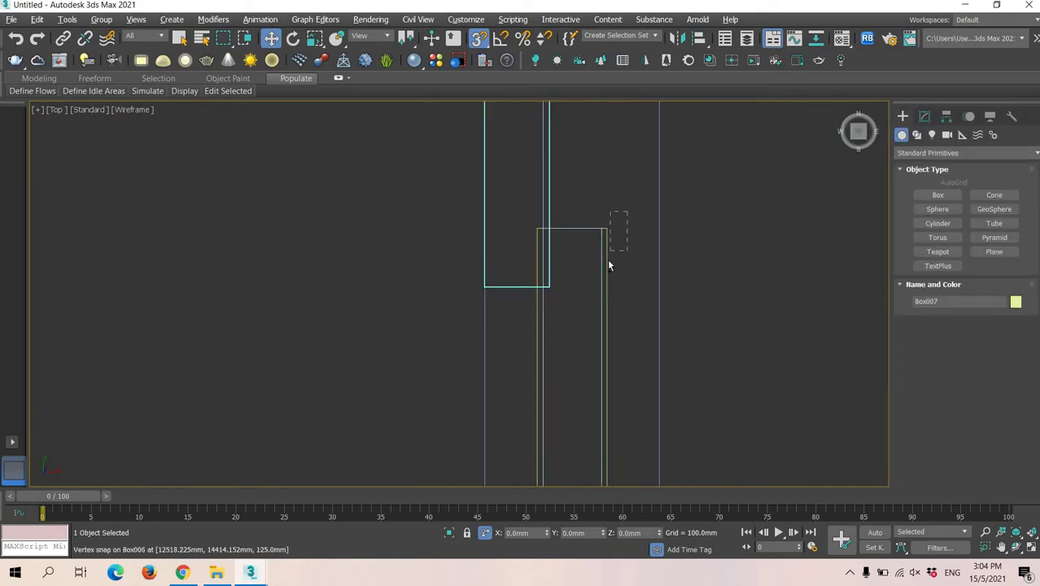
middle_click_drag(607, 330, 587, 199)
left_click(587, 260, "ctrl")
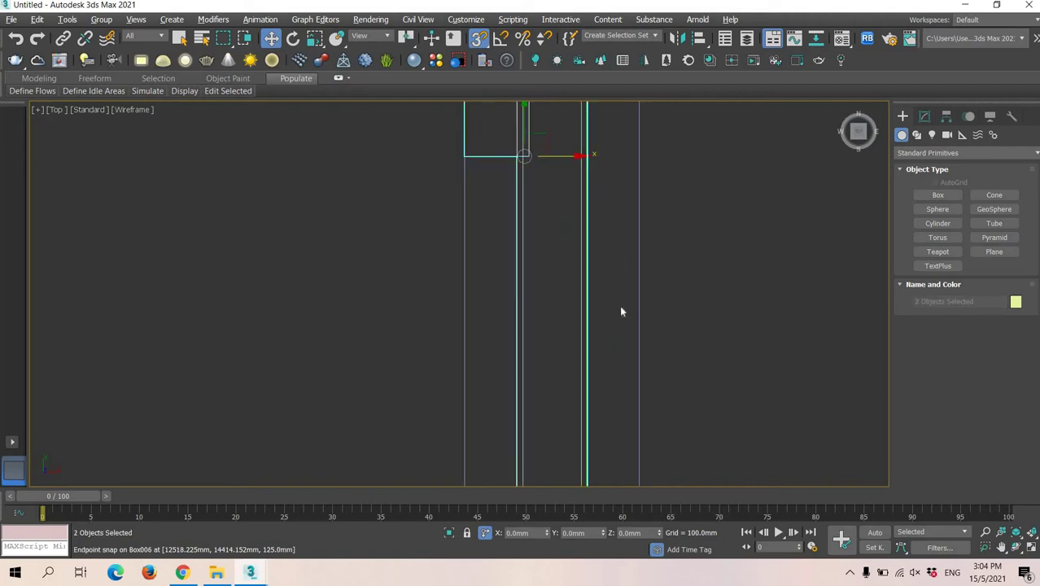
scroll(619, 306, "down", 3)
middle_click_drag(601, 305, 590, 106)
scroll(597, 309, "up", 3)
scroll(587, 236, "up", 1)
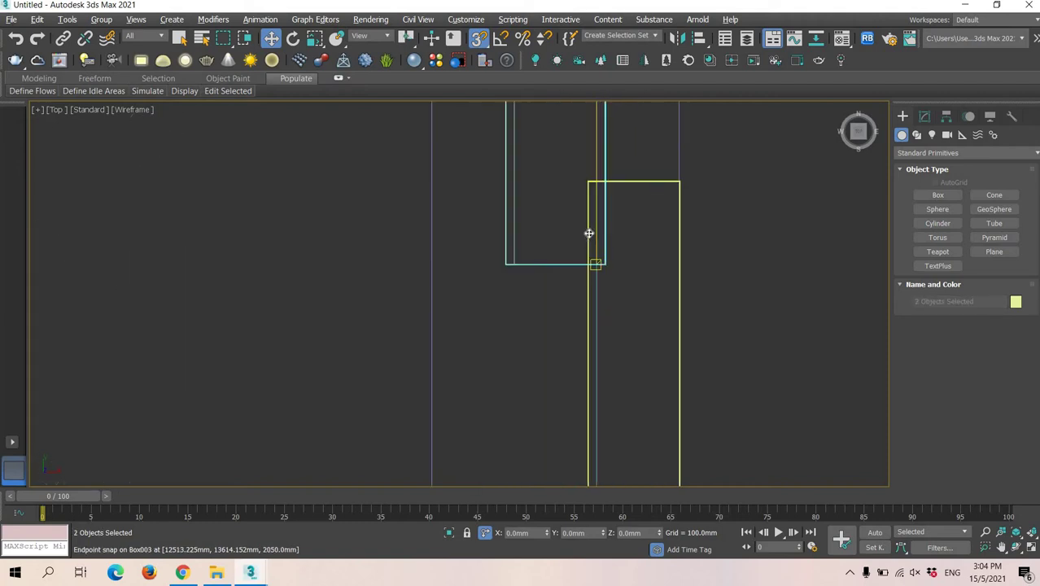
left_click(588, 231, "ctrl")
scroll(590, 234, "down", 4)
middle_click_drag(610, 258, 719, 281)
Copy the three bottom rails upward in the Left view, snapping them to the top of the door panels beneath the frame head
key("alt+w")
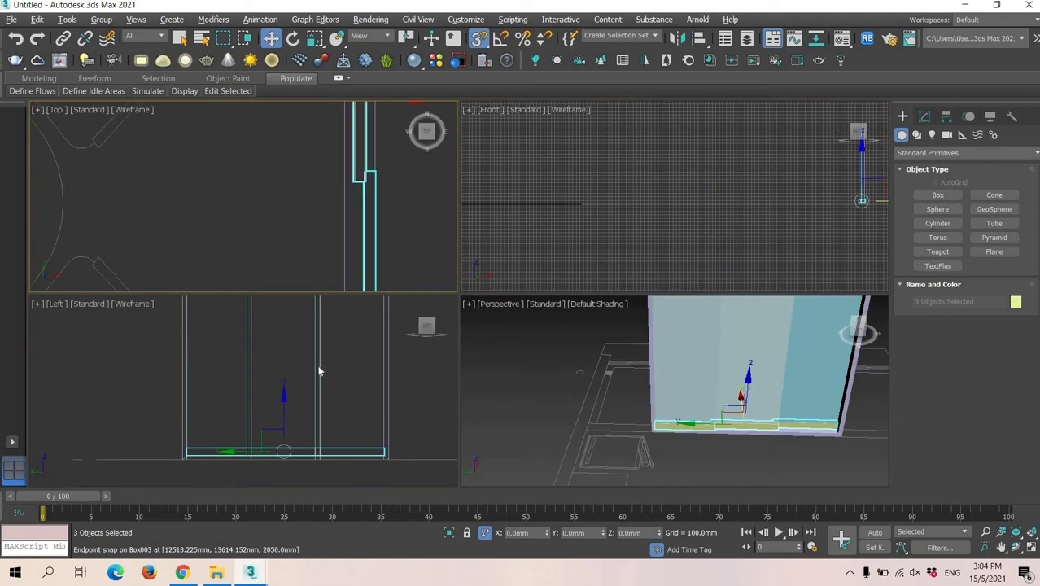
right_click(320, 370)
key("alt+w")
scroll(375, 390, "down", 2)
middle_click_drag(436, 345, 455, 398)
scroll(480, 381, "down", 2)
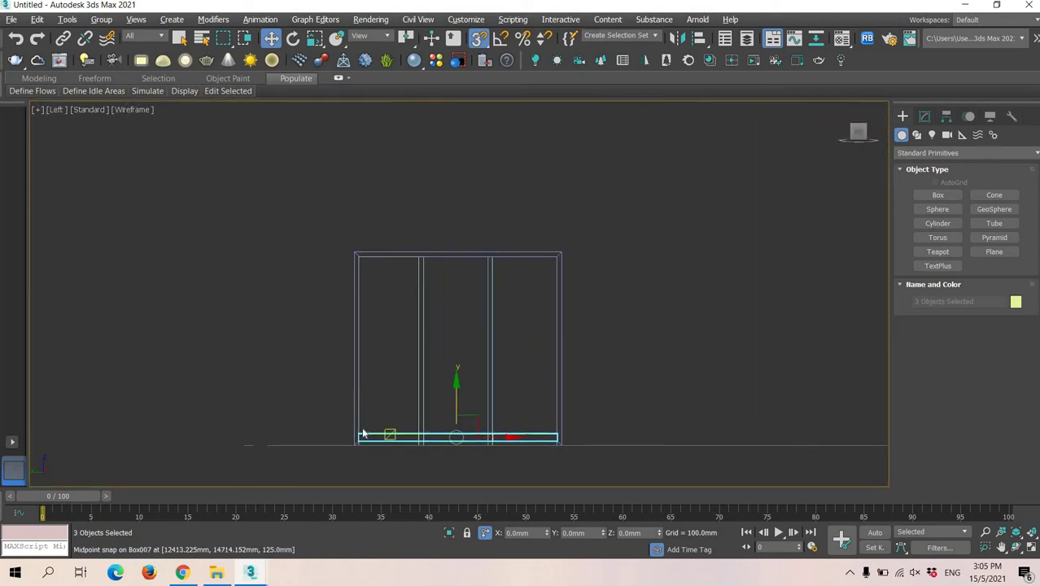
left_click_drag(365, 424, 354, 266)
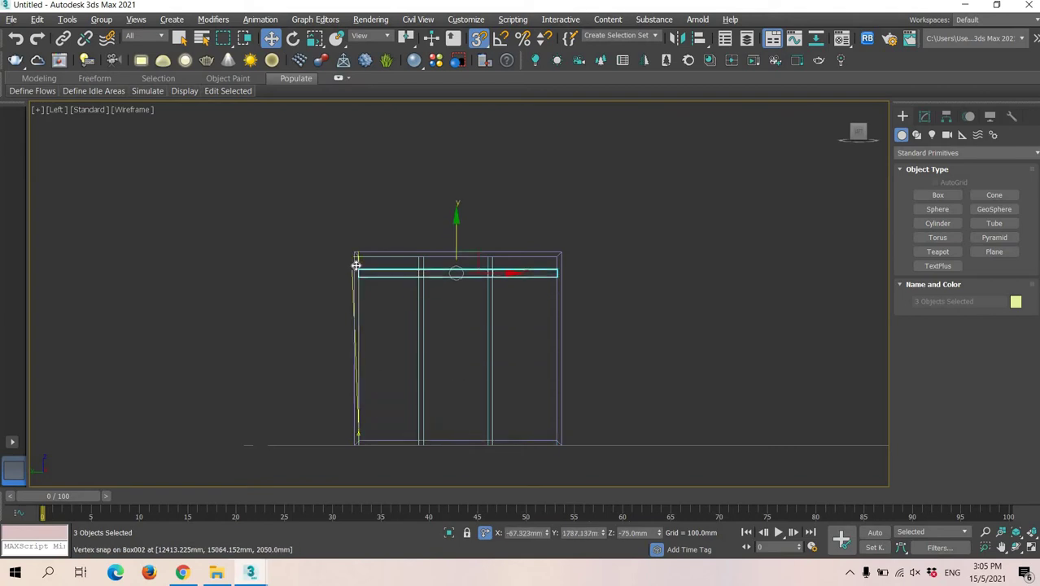
key("ctrl+z")
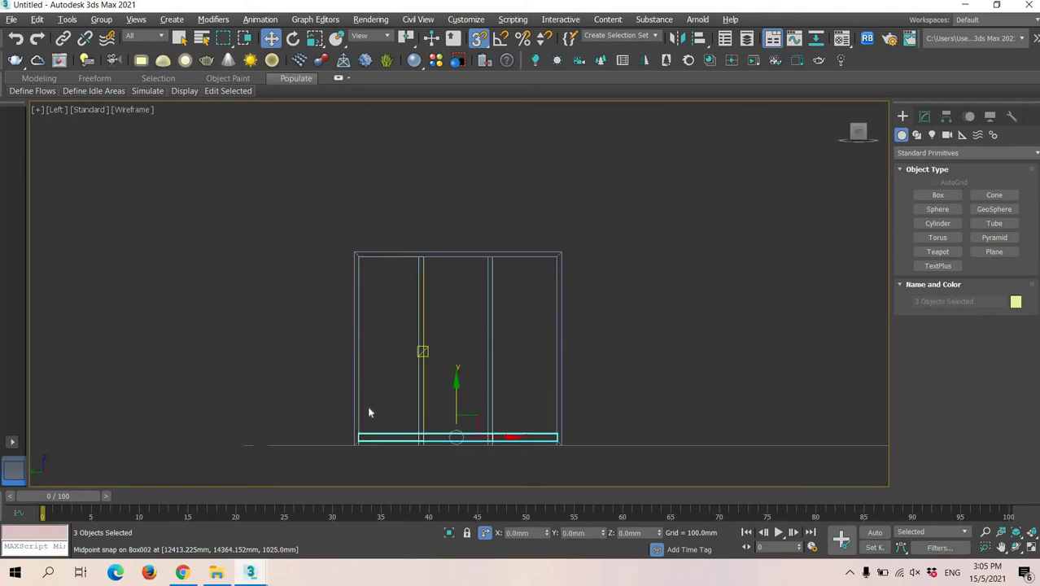
left_click_drag(370, 325, 360, 261, "shift")
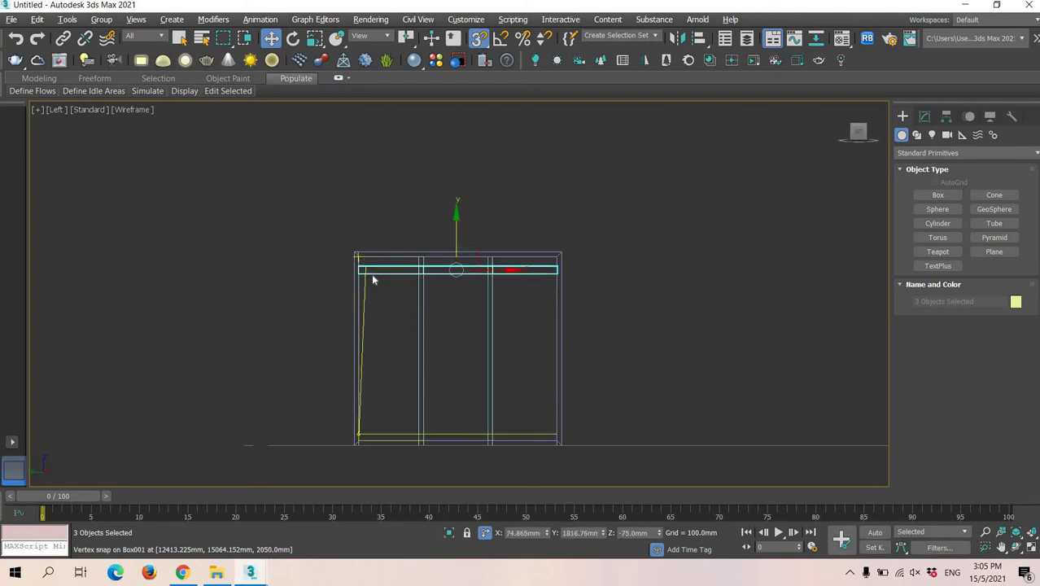
key("Return")
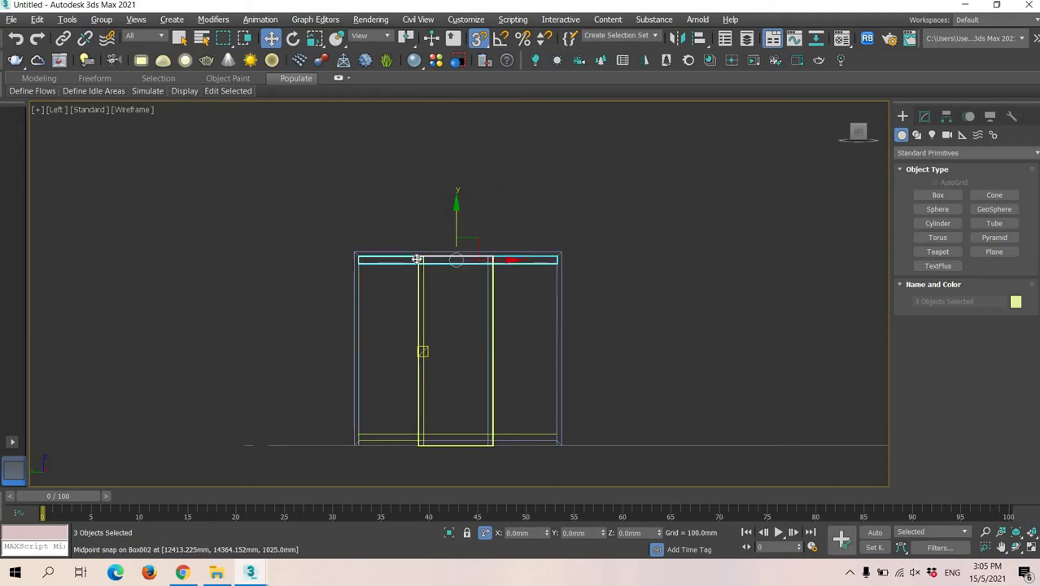
scroll(418, 260, "up", 5)
mouse_move(417, 260)
middle_mouse_down()
mouse_move(501, 241)
mouse_move(524, 203)
middle_mouse_up()
middle_click_drag(522, 256, 495, 213)
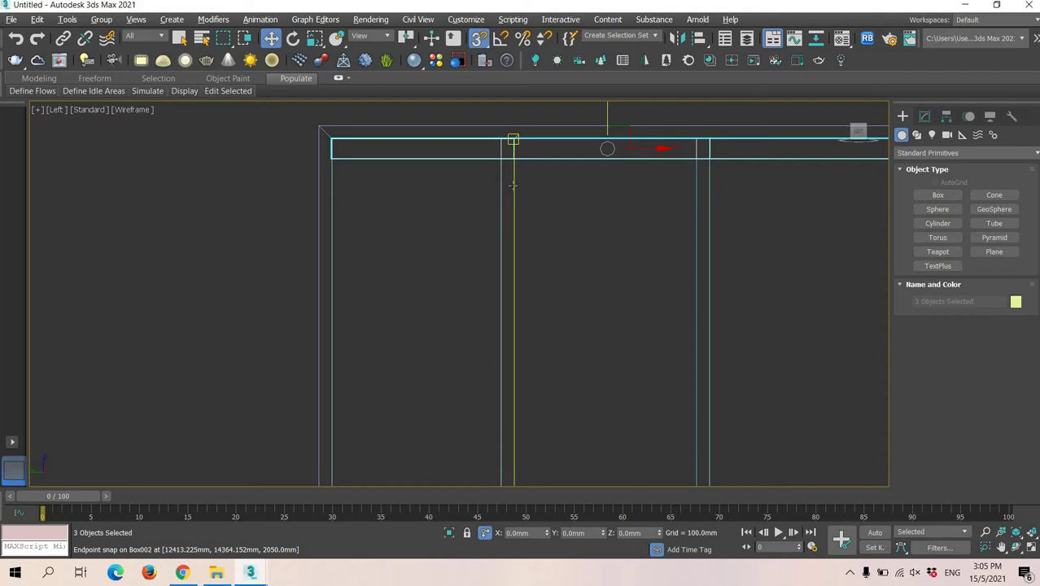
Copy the first door panel in the Left view and set the copy's length to 75 mm to form a vertical stile
left_click(515, 251)
scroll(492, 274, "down", 3)
middle_click_drag(495, 245, 509, 224)
middle_click_drag(529, 329, 535, 331)
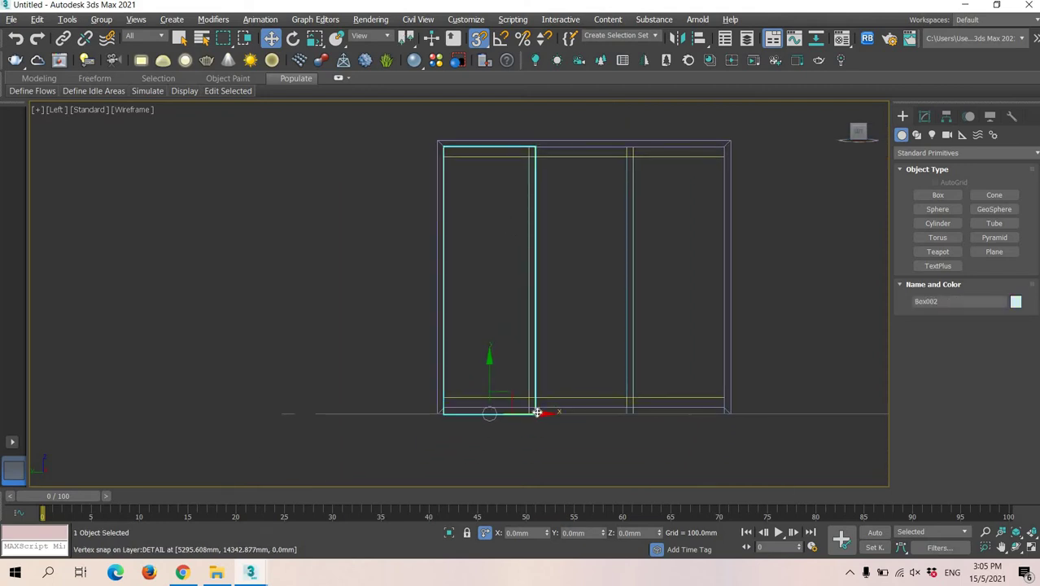
left_click_drag(517, 416, 481, 414, "shift")
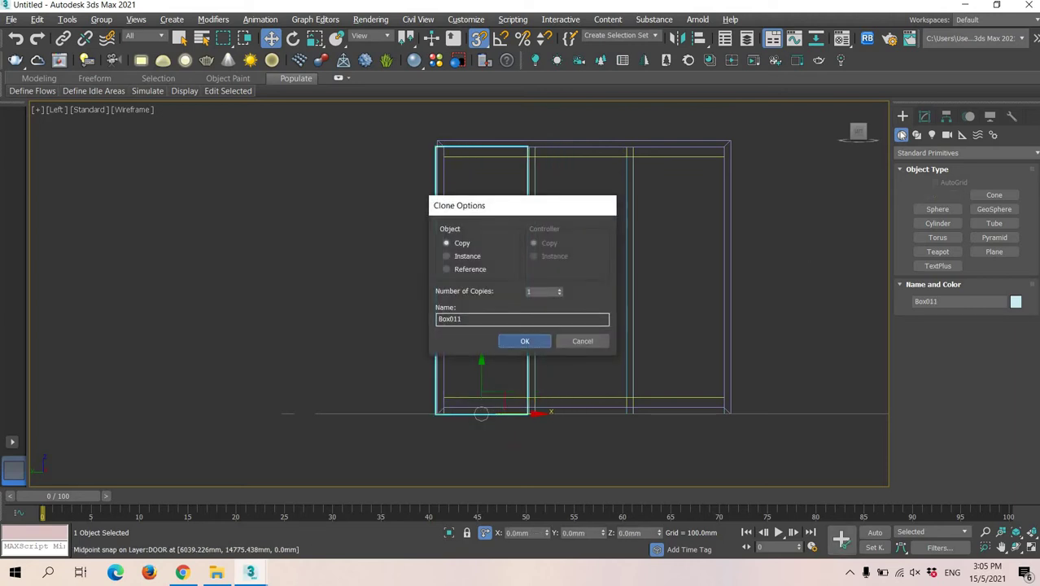
left_click(527, 340)
left_click(924, 117)
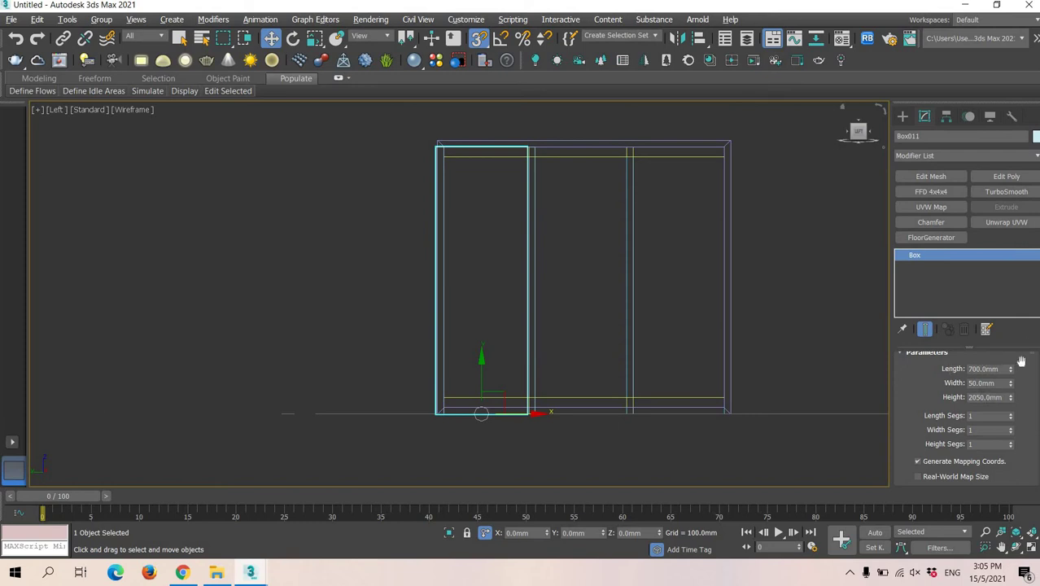
key("Return")
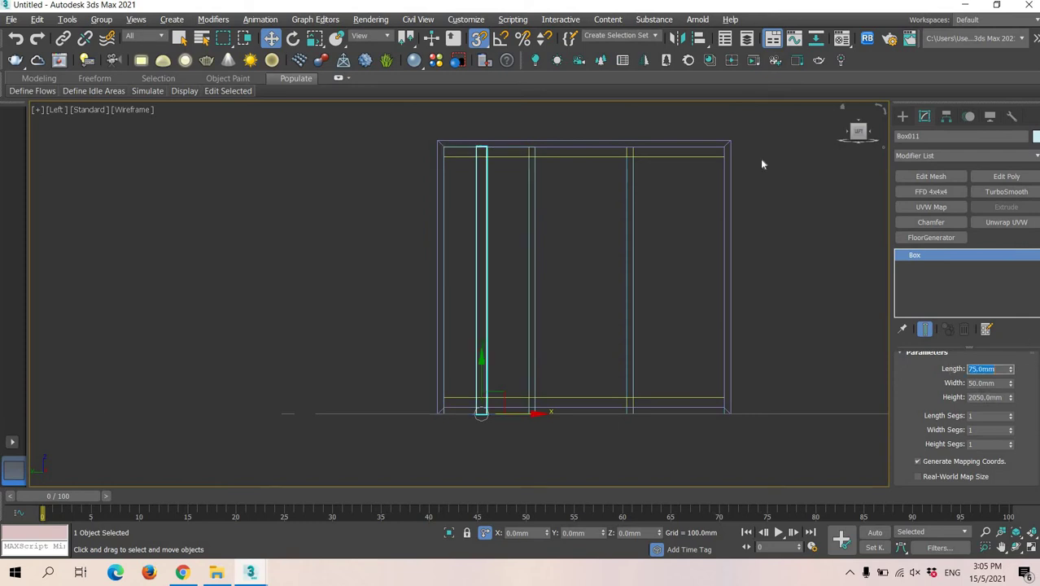
Snap the new stile's upper corner to the first panel's outer corner, against the inside of the frame
scroll(482, 147, "up", 2)
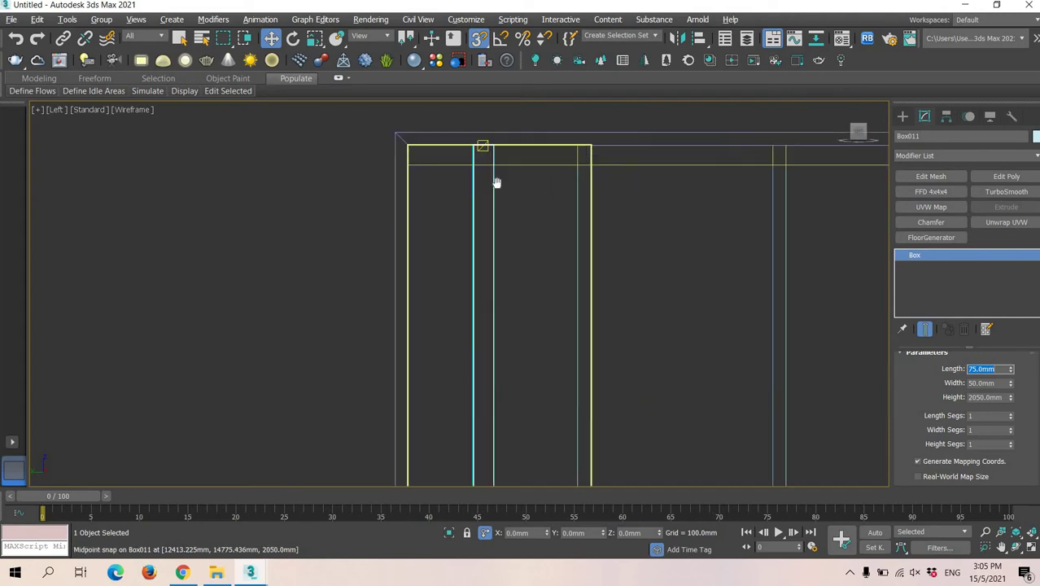
scroll(523, 265, "up", 2)
middle_click_drag(496, 183, 536, 144)
scroll(523, 264, "down", 3)
middle_click_drag(533, 398, 568, 482)
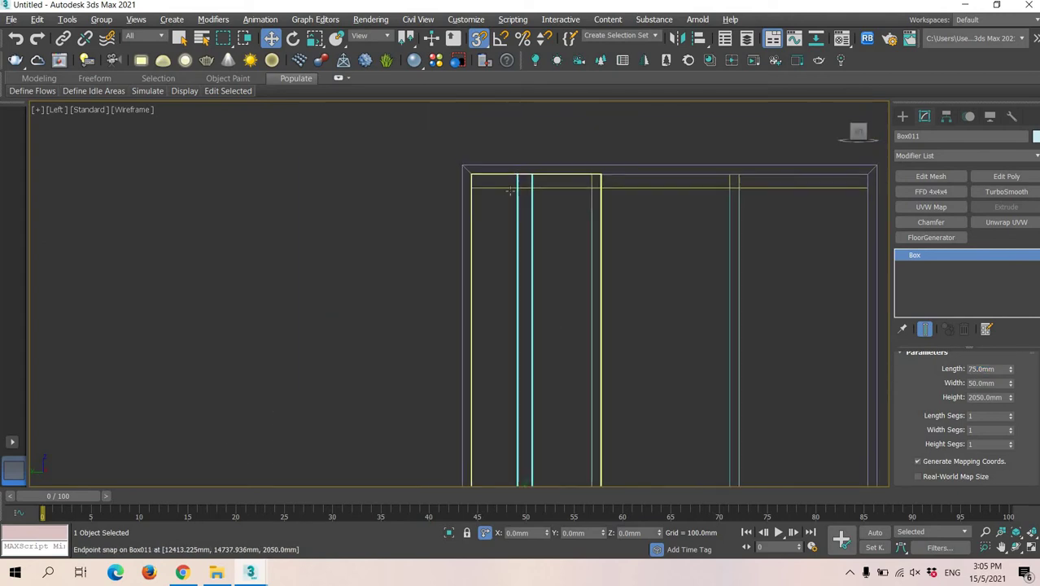
scroll(510, 189, "up", 3)
left_click_drag(534, 151, 405, 150)
scroll(483, 278, "down", 4)
middle_click_drag(510, 293, 515, 165)
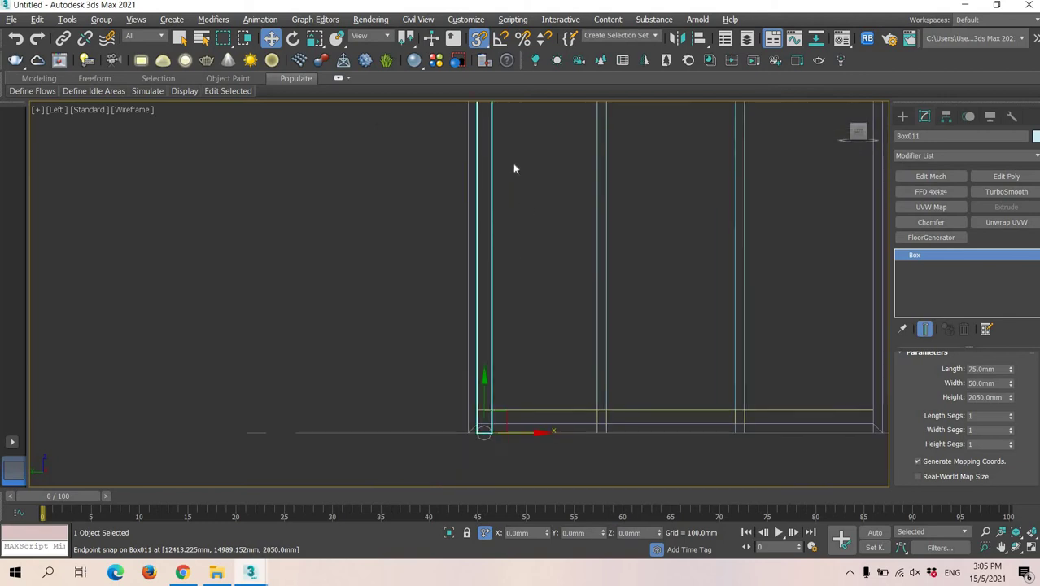
Set the stile's width to 60 mm
middle_click_drag(465, 257, 452, 446)
scroll(448, 239, "up", 3)
middle_click_drag(450, 243, 416, 235)
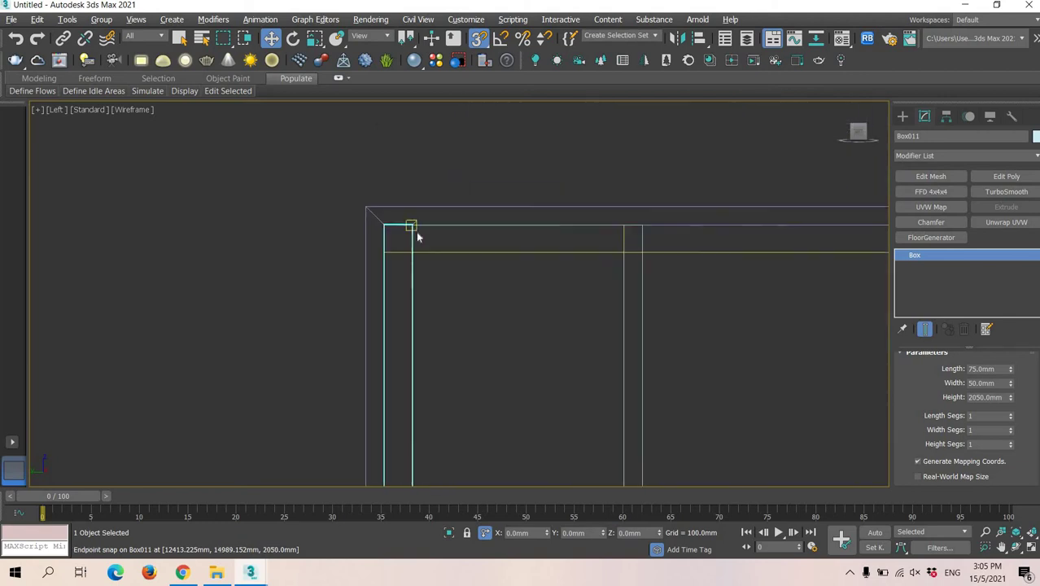
scroll(418, 235, "up", 3)
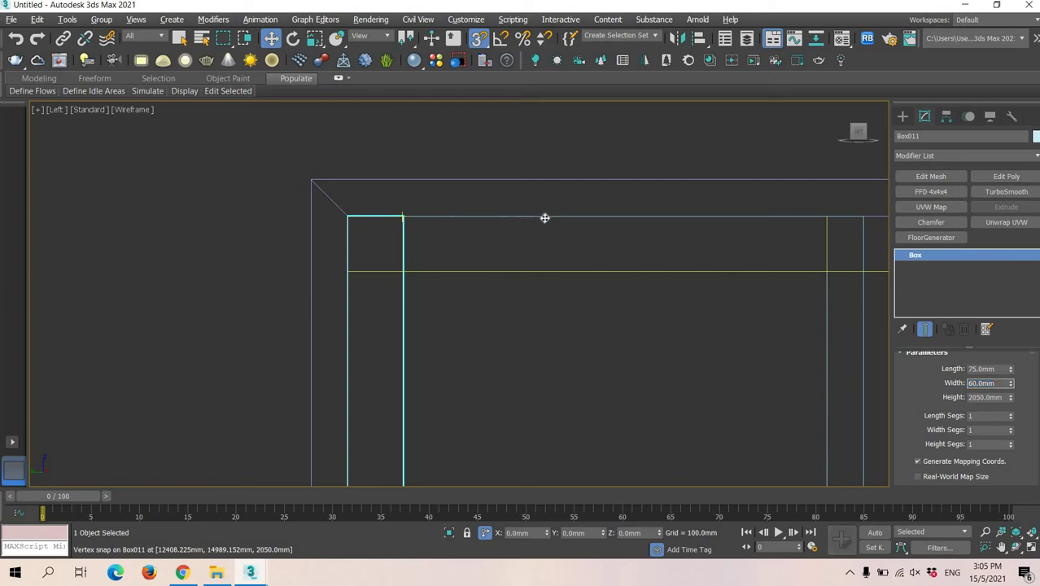
Copy the stile to the opposite end of the first panel, snapping it to the panel's edge
mouse_move(544, 217)
left_mouse_down("shift")
mouse_move(715, 226)
mouse_move(460, 214)
mouse_move(652, 225)
mouse_move(444, 249)
left_mouse_up("shift")
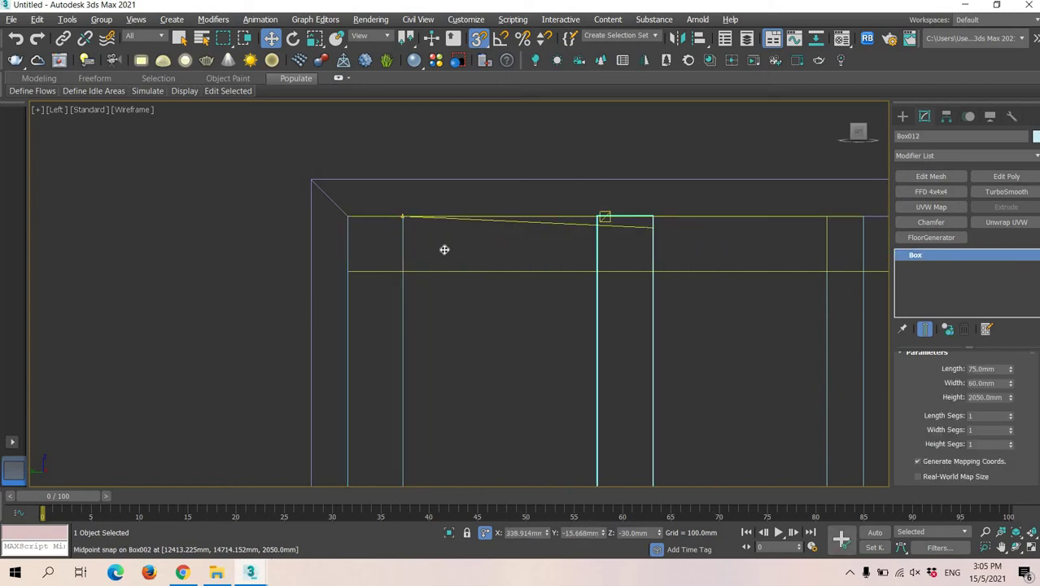
middle_click_drag(445, 249, 190, 265)
left_click_drag(190, 266, 607, 233, "shift")
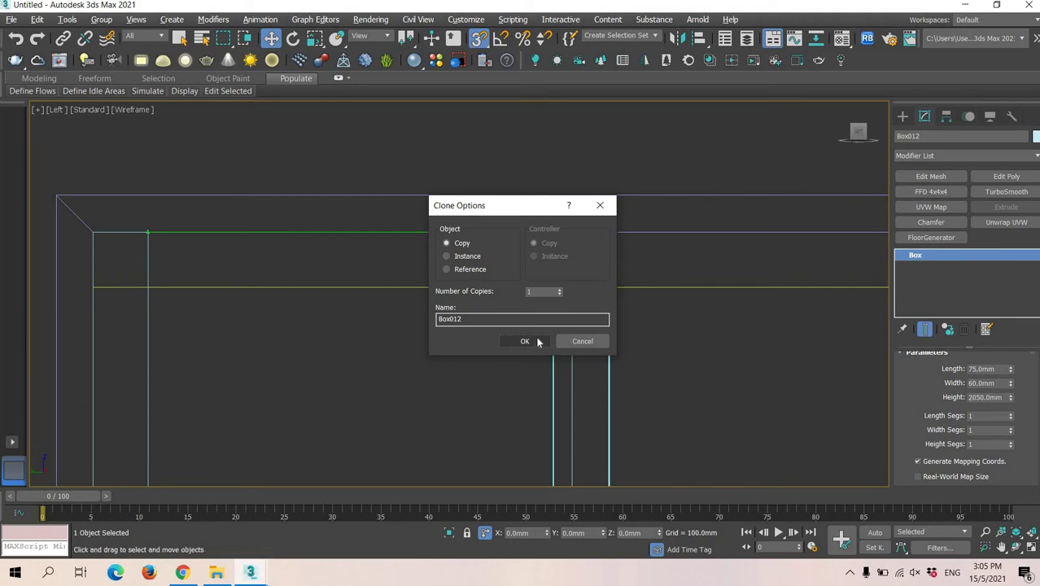
Add Edit Poly to the copied stile and snap its top vertices down to the underside of the top rail
middle_click_drag(464, 245, 544, 250)
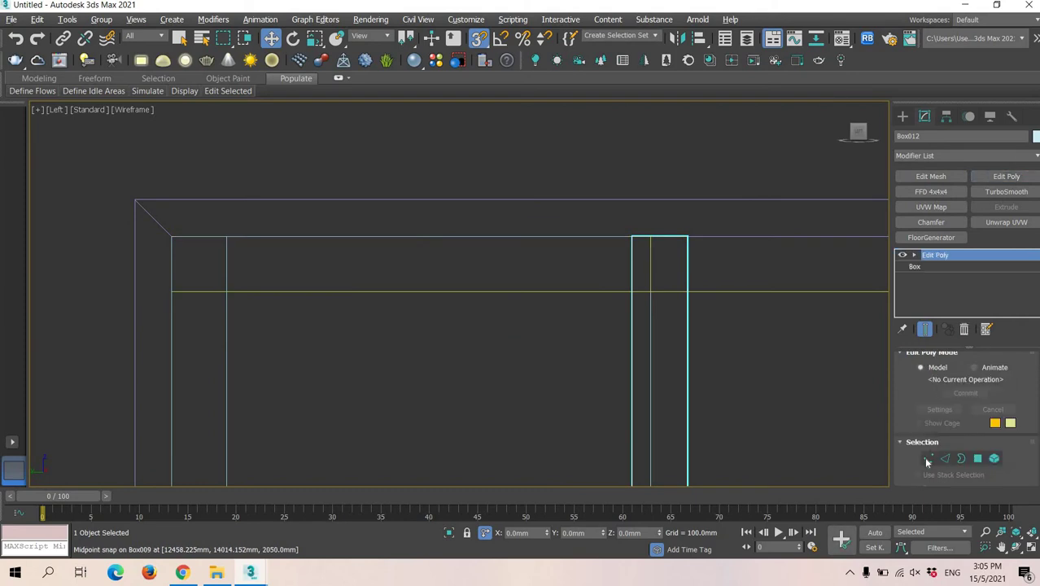
key("1")
left_click_drag(588, 276, 734, 193)
scroll(635, 242, "up", 2)
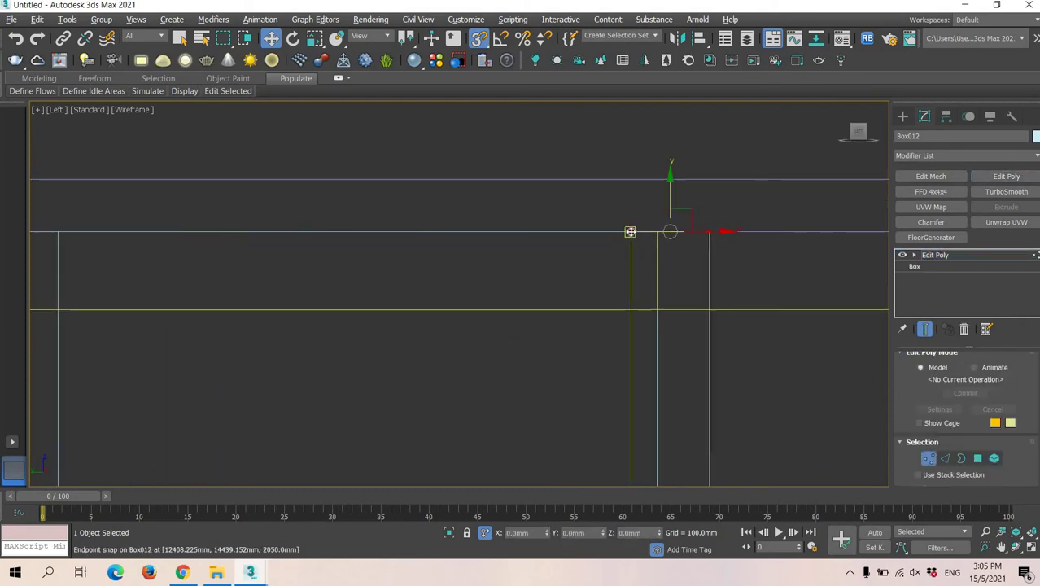
left_click_drag(631, 232, 632, 312)
left_click_drag(502, 272, 606, 263)
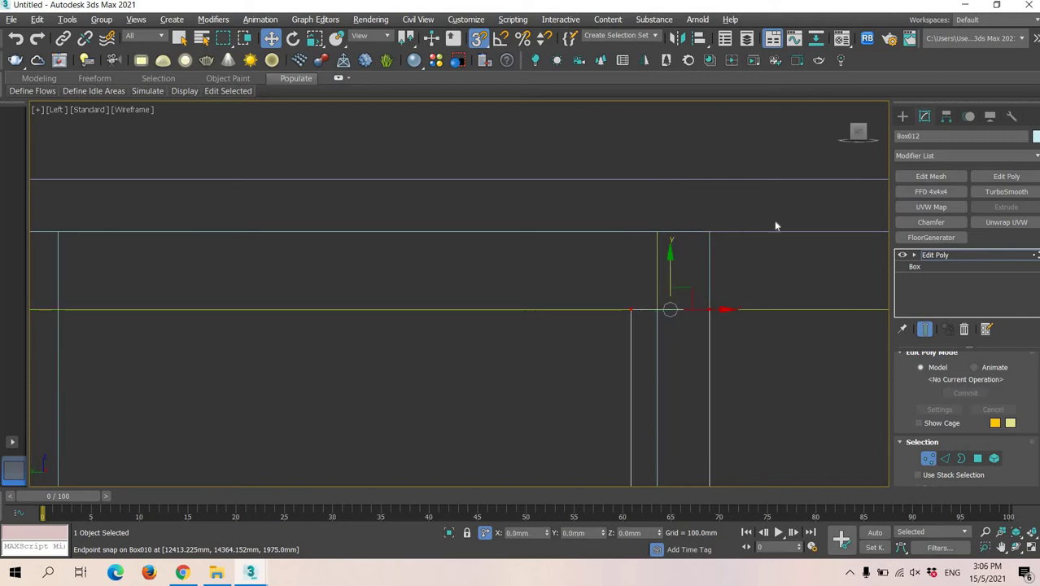
middle_click_drag(775, 226, 938, 211)
left_click(902, 116)
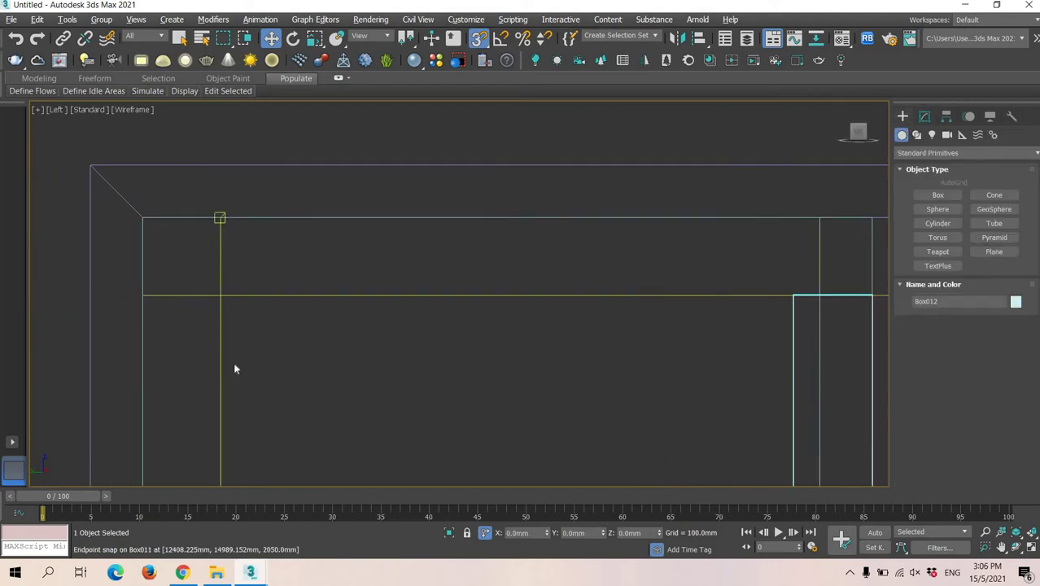
Add Edit Poly to the outer stile beside the frame and snap its top vertices down to the top rail's lower edge
left_click(222, 367)
left_click(925, 116)
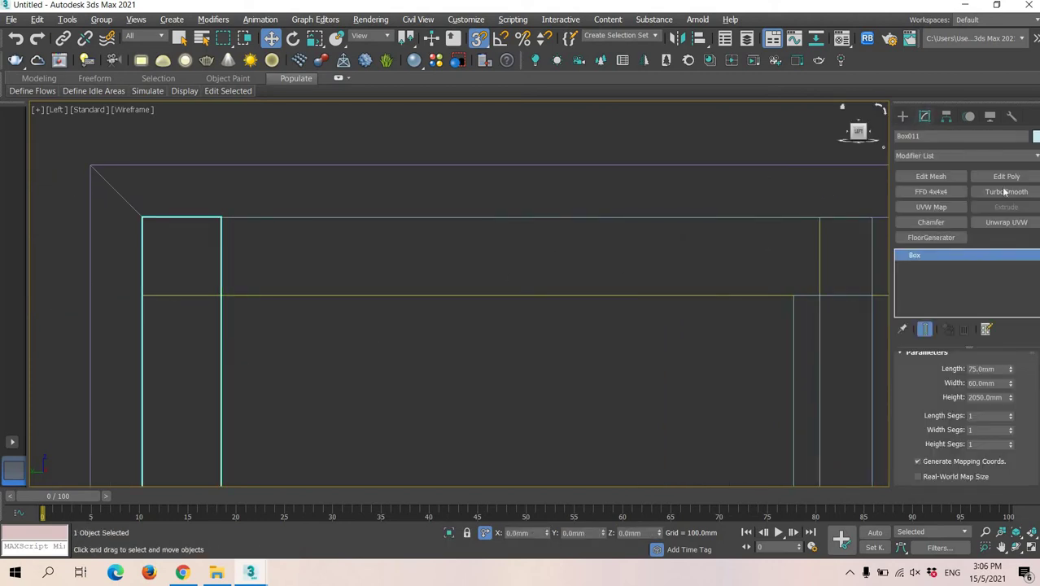
left_click_drag(103, 252, 275, 235)
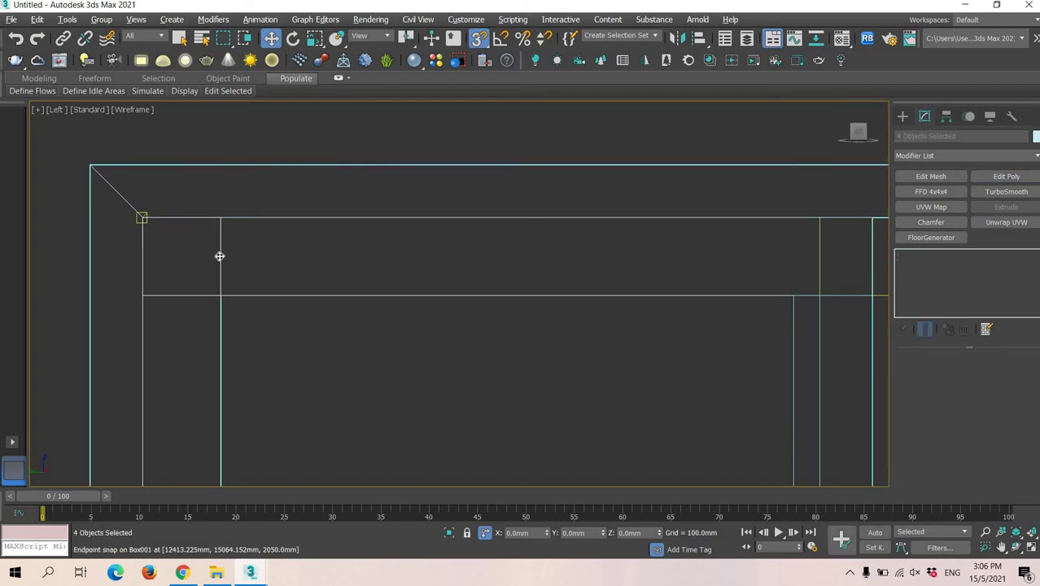
left_click(223, 312)
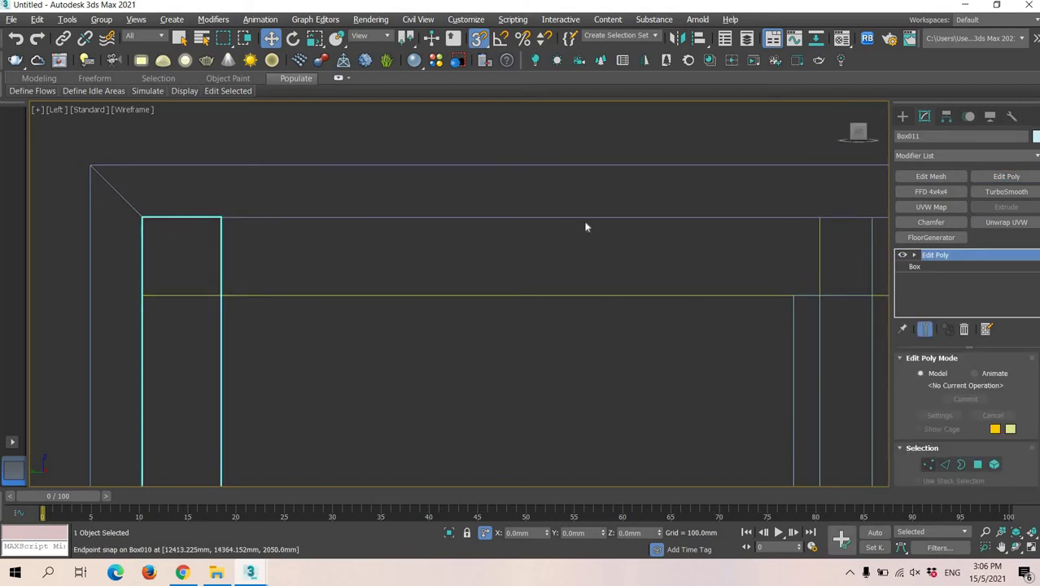
key("1")
left_click_drag(265, 278, 101, 186)
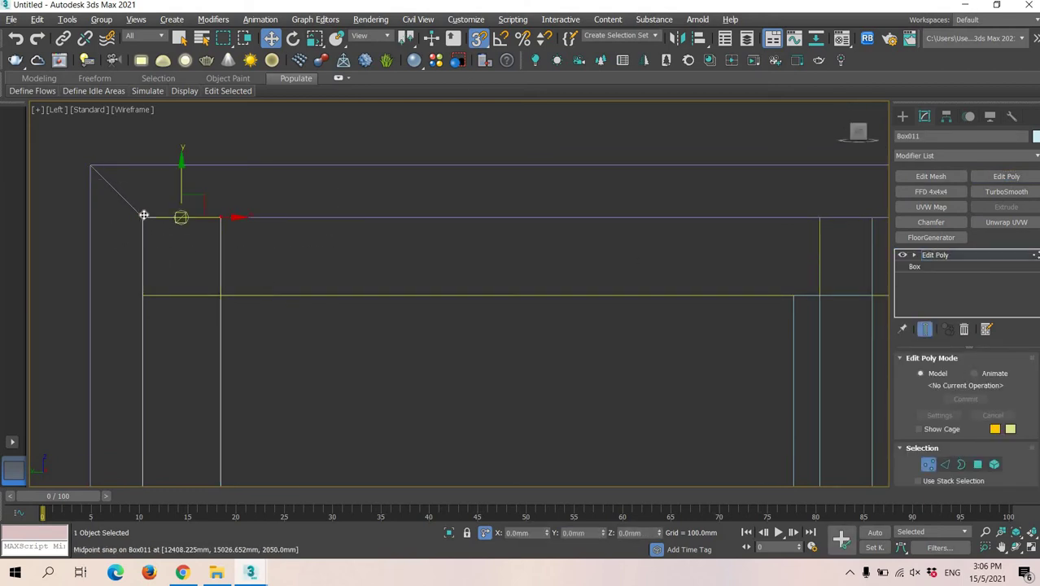
left_click_drag(142, 218, 145, 297)
Snap the outer stile's bottom vertices up to the upper edge of the bottom rail and leave vertex editing
middle_click_drag(272, 237, 451, 184)
scroll(374, 299, "down", 5)
scroll(432, 347, "up", 3)
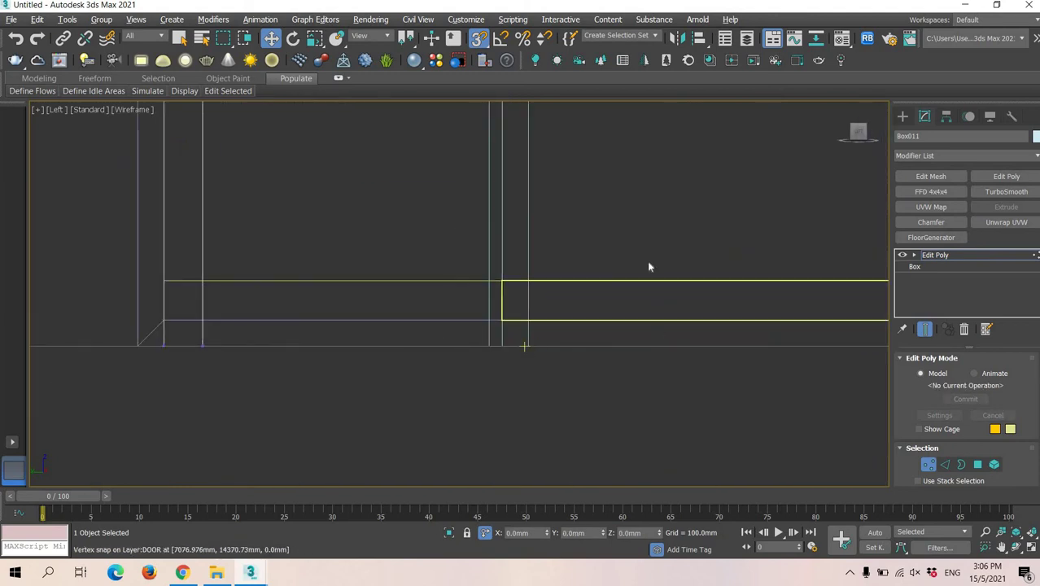
left_click_drag(109, 356, 236, 316)
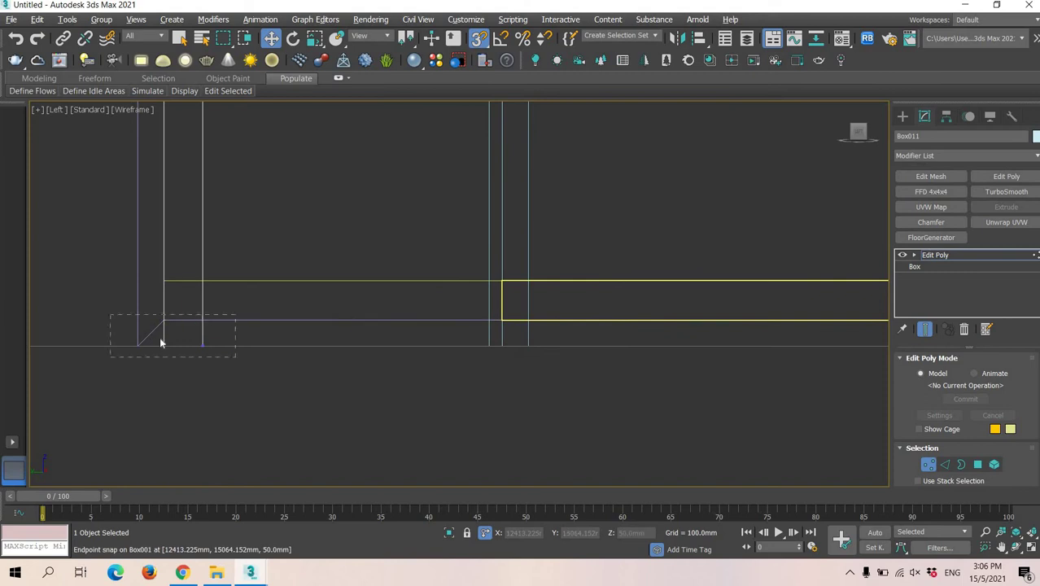
scroll(163, 347, "up", 2)
left_click_drag(173, 258, 322, 257)
middle_click_drag(293, 304, 226, 357)
left_click(902, 117)
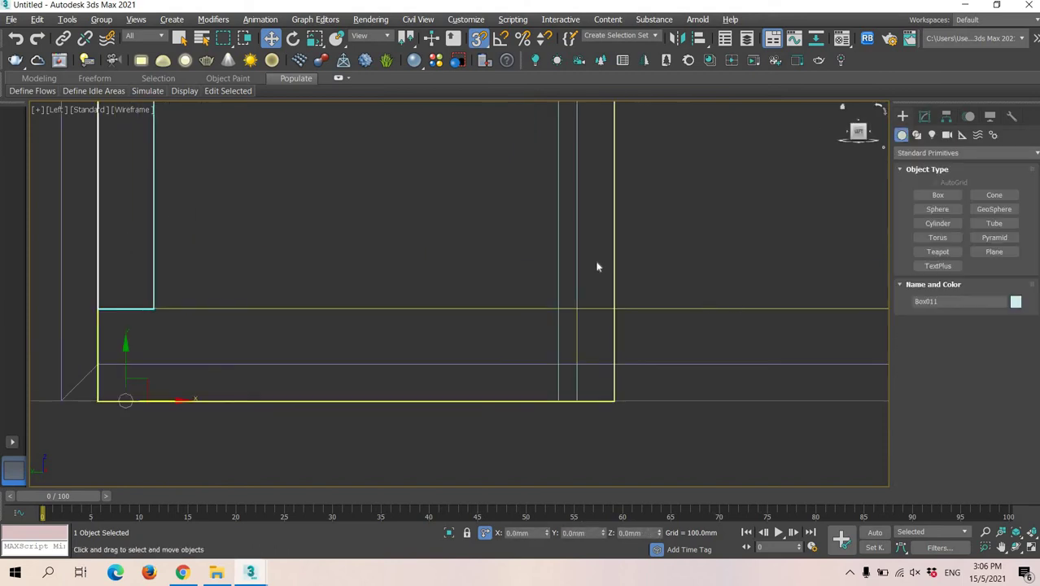
Snap the bottom vertices of the first panel's other stile up to the bottom rail's upper edge
left_click(614, 260)
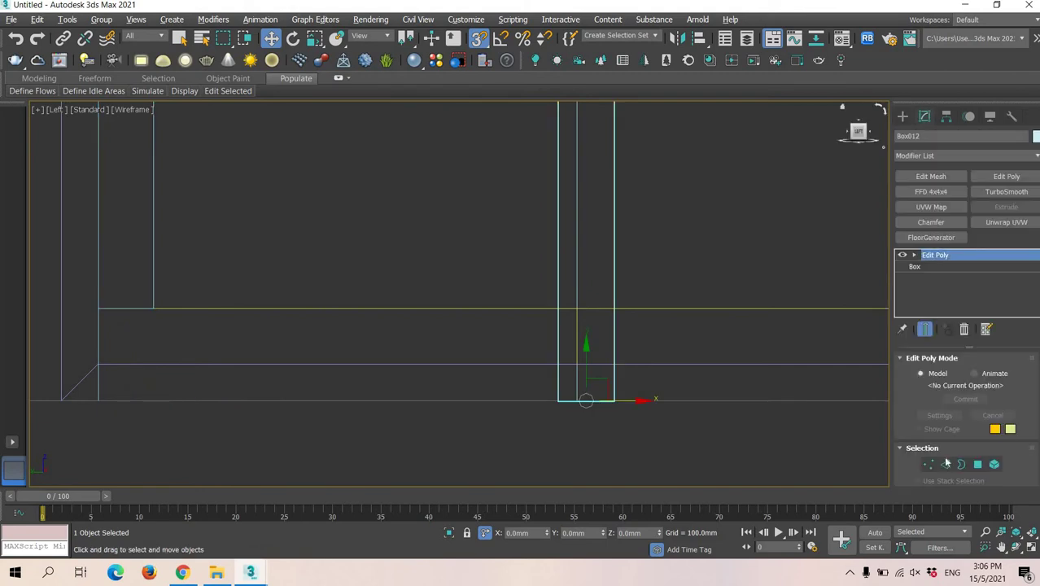
left_click(931, 468)
left_click_drag(743, 281, 518, 410)
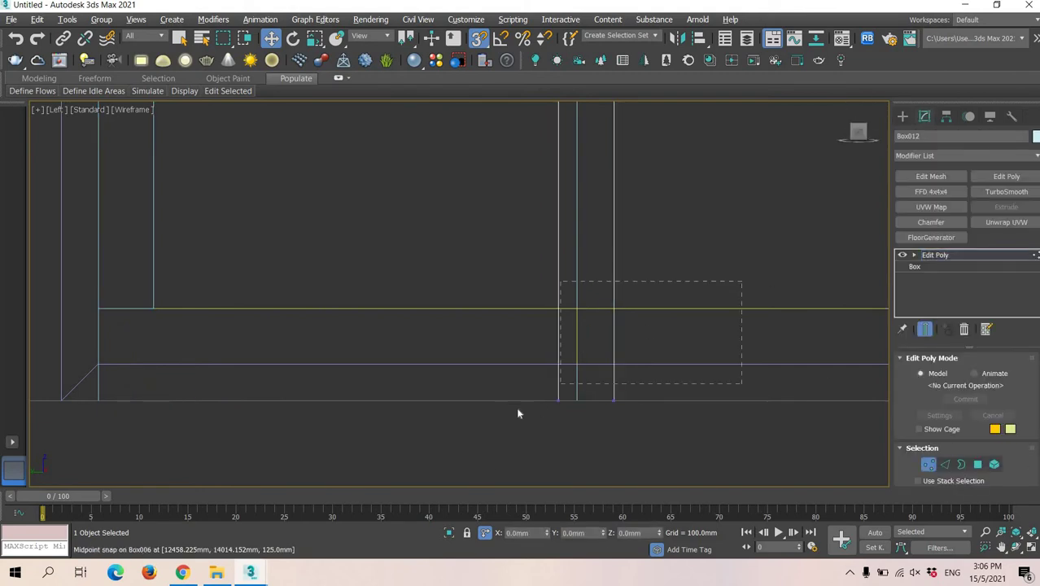
left_click_drag(560, 368, 561, 309)
middle_click_drag(473, 297, 385, 335)
Leave vertex editing, select both stiles of the first panel, and switch to the Top view
scroll(453, 273, "down", 5)
middle_click_drag(432, 217, 431, 329)
scroll(424, 286, "up", 2)
middle_click_drag(426, 285, 452, 266)
scroll(424, 303, "up", 2)
middle_click_drag(352, 297, 348, 263)
left_click_drag(391, 246, 366, 306)
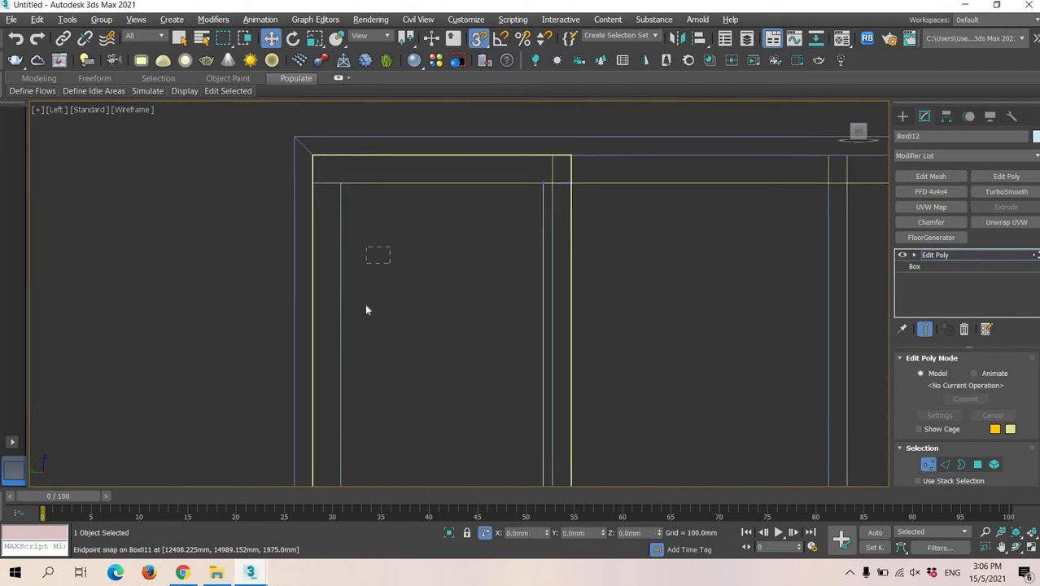
middle_click_drag(560, 236, 553, 245)
left_click(905, 117)
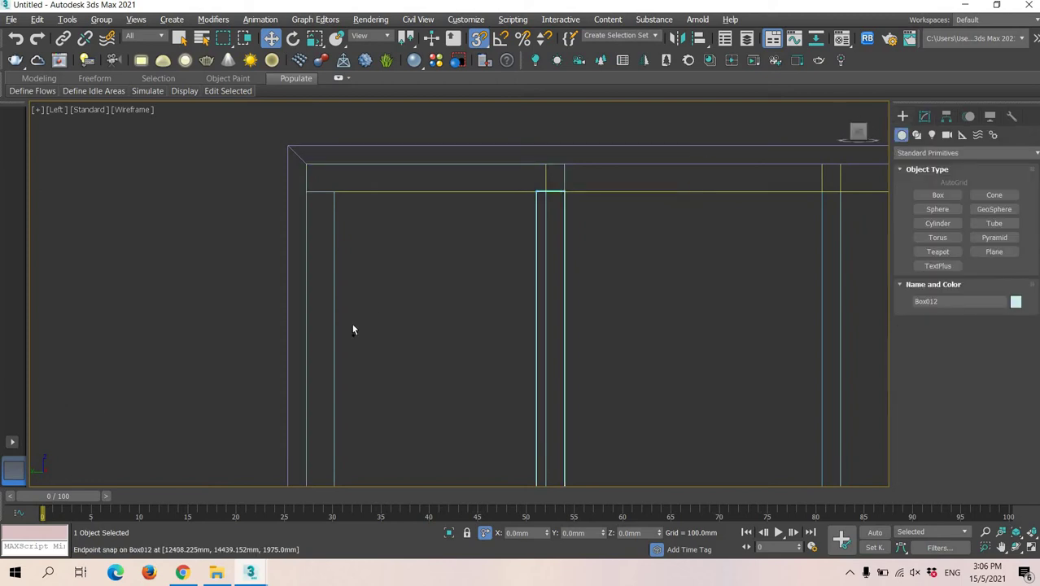
left_click_drag(413, 355, 324, 300, "ctrl")
middle_click_drag(539, 223, 488, 188)
scroll(488, 187, "down", 3)
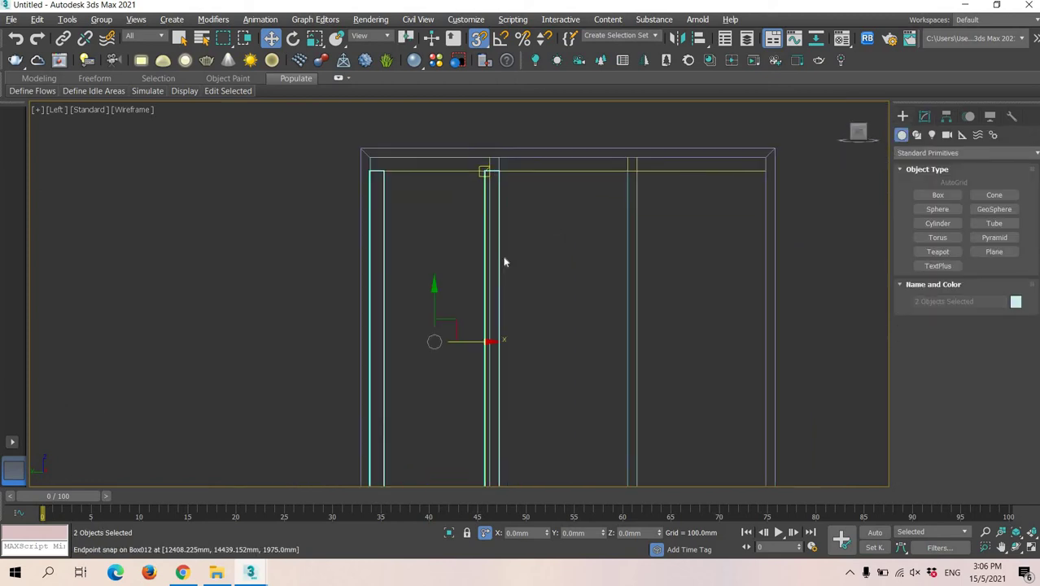
middle_click_drag(542, 247, 476, 283)
key("t")
scroll(640, 217, "down", 3)
middle_click_drag(641, 218, 599, 350)
scroll(573, 242, "up", 6)
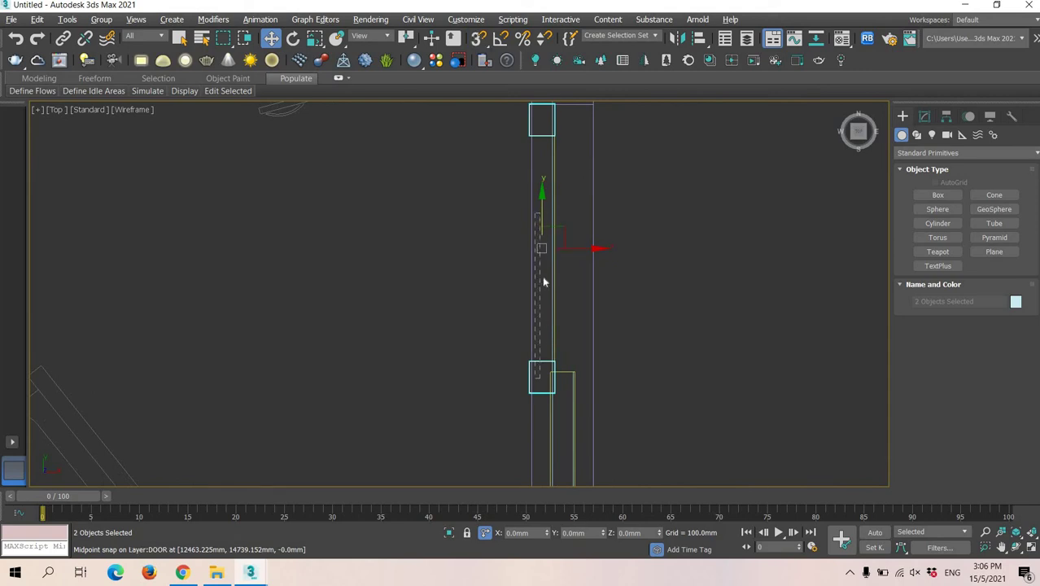
left_click_drag(534, 213, 539, 377)
left_click_drag(548, 136, 553, 157, "ctrl")
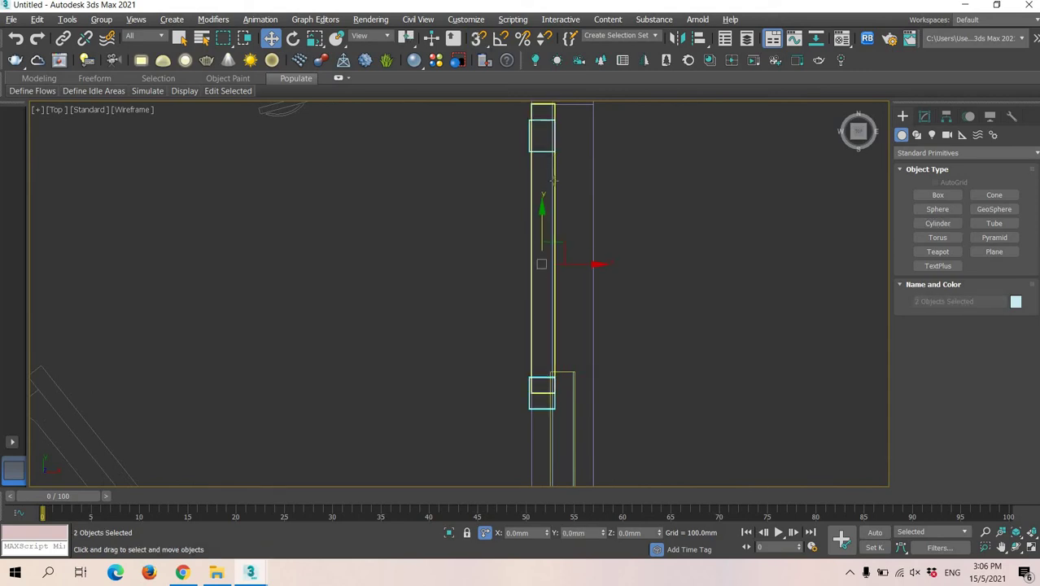
key("ctrl+z")
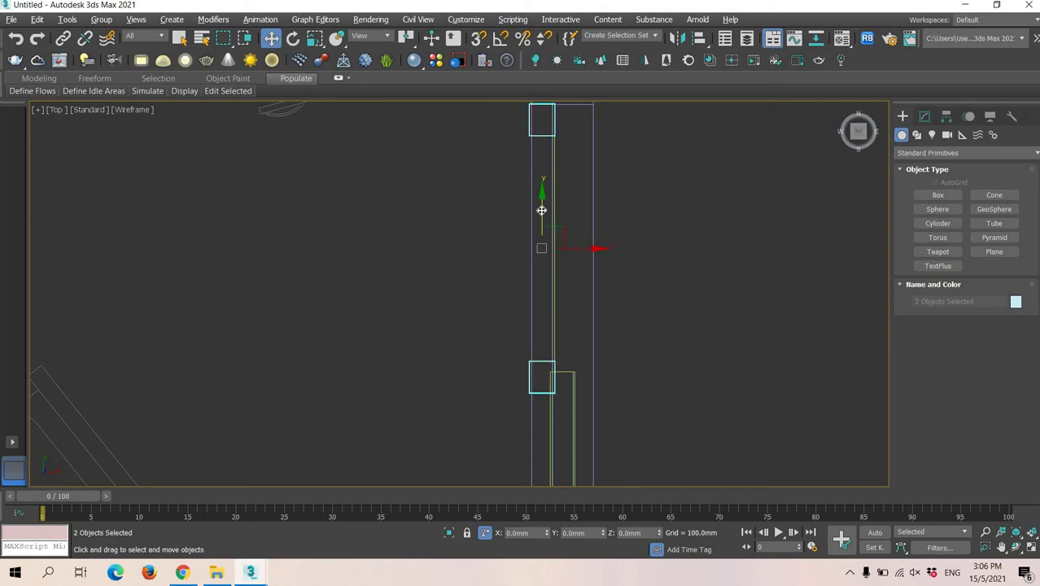
Copy the two stiles along Y in the Top view and position the copies alongside the second panel
left_click_drag(541, 203, 541, 329, "shift")
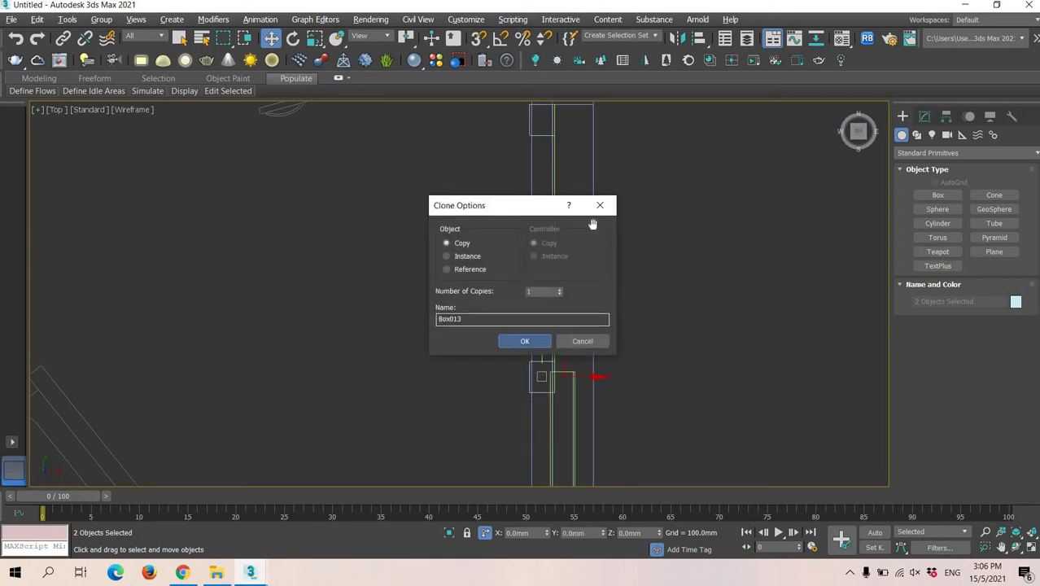
left_click(525, 341)
middle_click_drag(585, 350, 592, 224)
left_click_drag(551, 334, 554, 386)
scroll(563, 260, "up", 3)
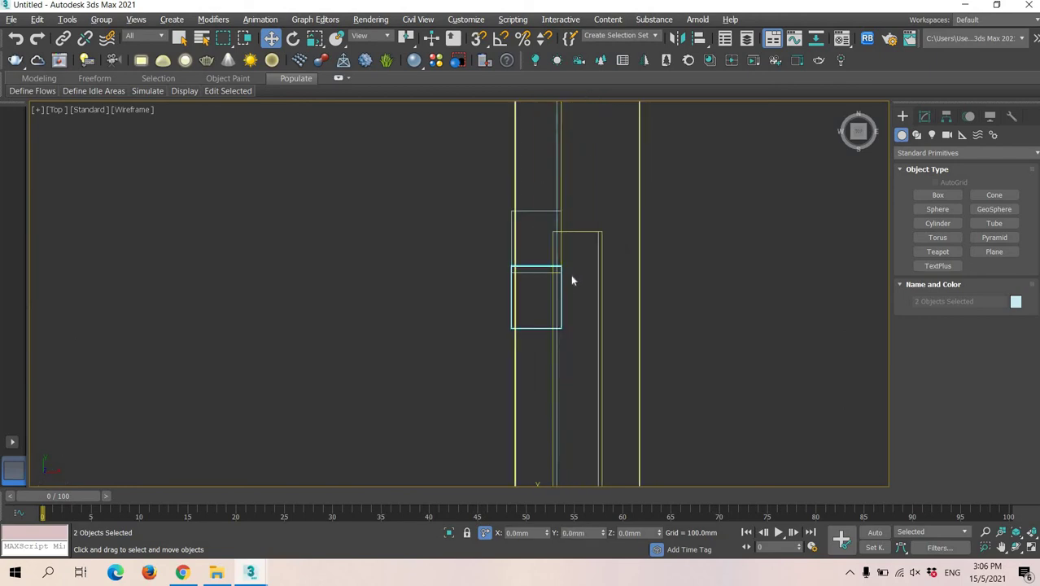
scroll(565, 268, "up", 1)
middle_click_drag(565, 268, 471, 233)
scroll(514, 173, "down", 2)
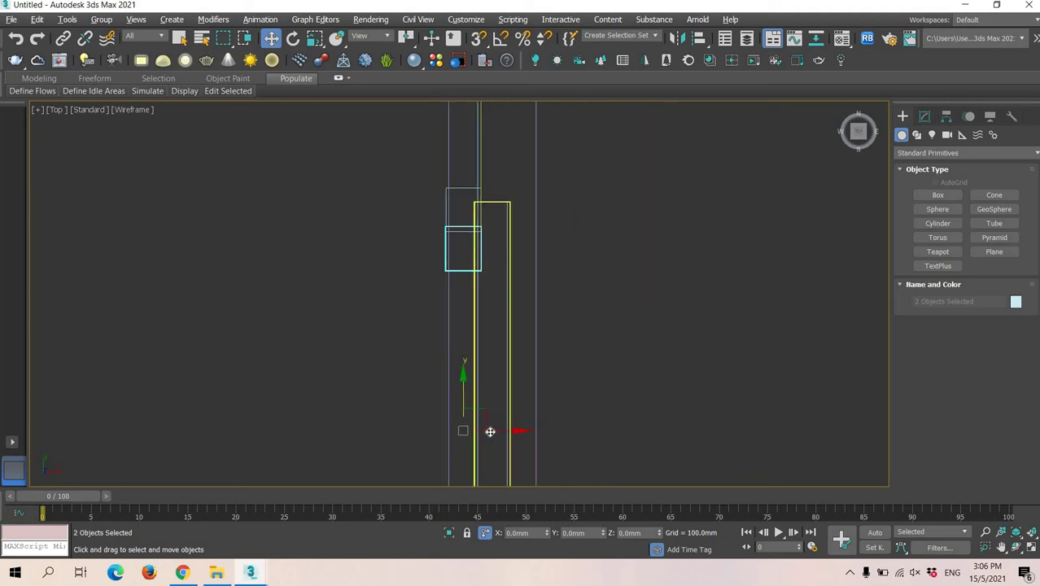
Move the two copied stiles along X onto the second panel in the Top view
left_click_drag(498, 427, 526, 423)
scroll(486, 254, "up", 1)
middle_click_drag(486, 254, 482, 250)
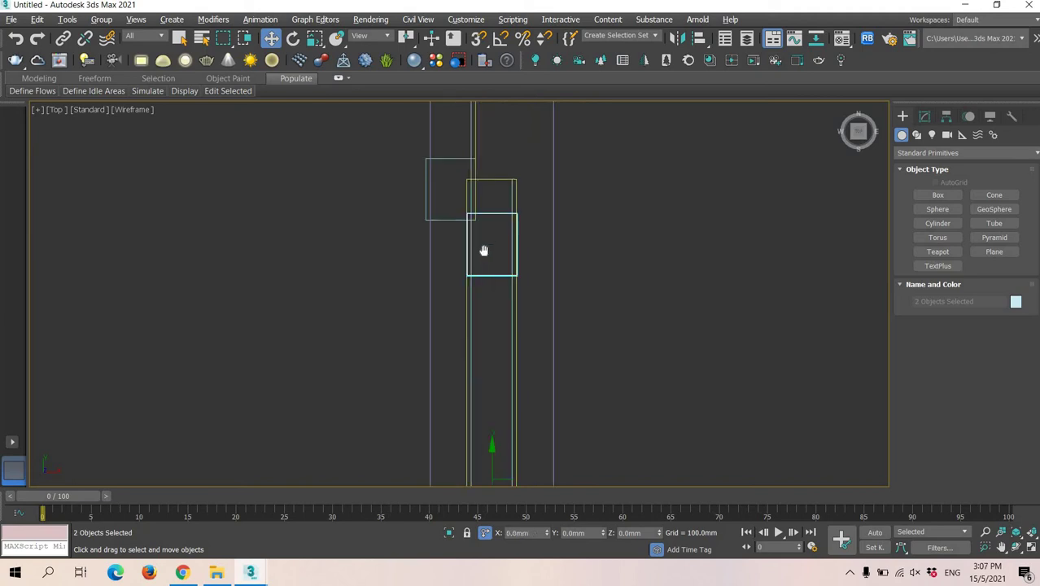
scroll(497, 215, "up", 2)
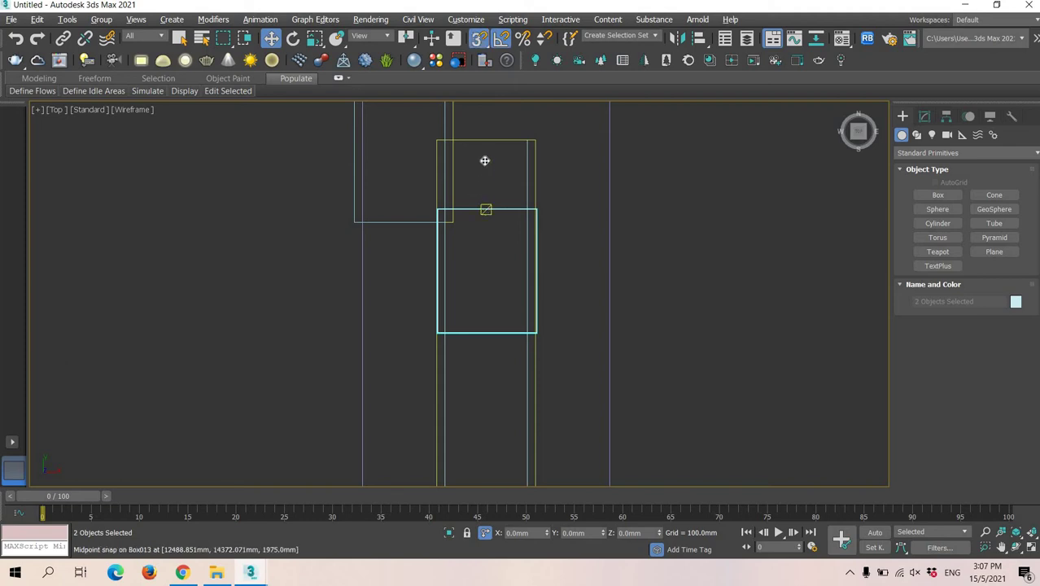
Turn on snapping and snap the copied stiles along Y so the upper one meets the second panel's upper end
scroll(510, 223, "down", 3)
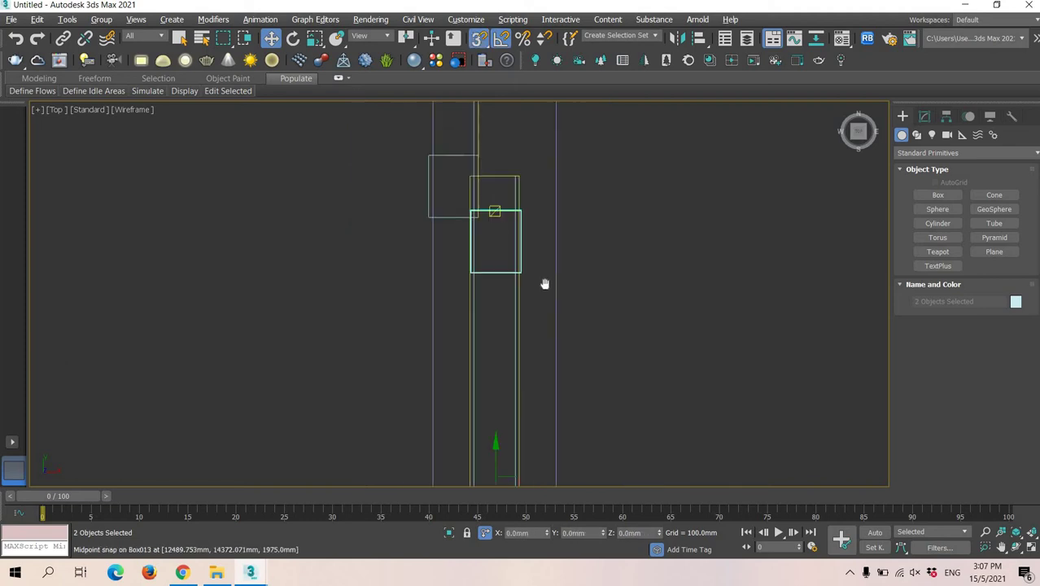
middle_click_drag(545, 284, 533, 220)
scroll(533, 219, "down", 1)
scroll(497, 166, "up", 3)
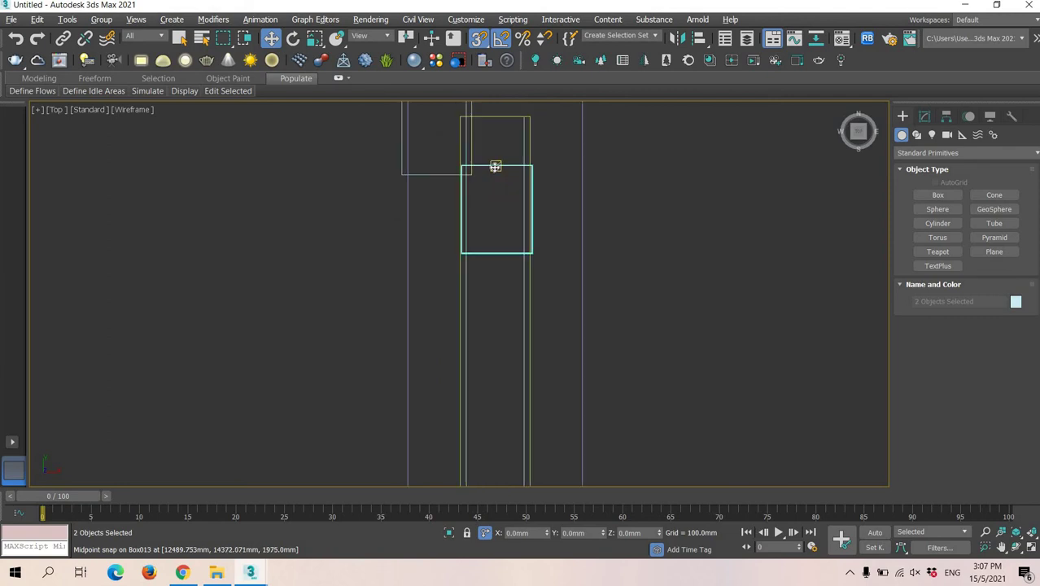
left_click_drag(495, 166, 491, 212)
scroll(546, 357, "down", 3)
middle_click_drag(541, 364, 526, 276)
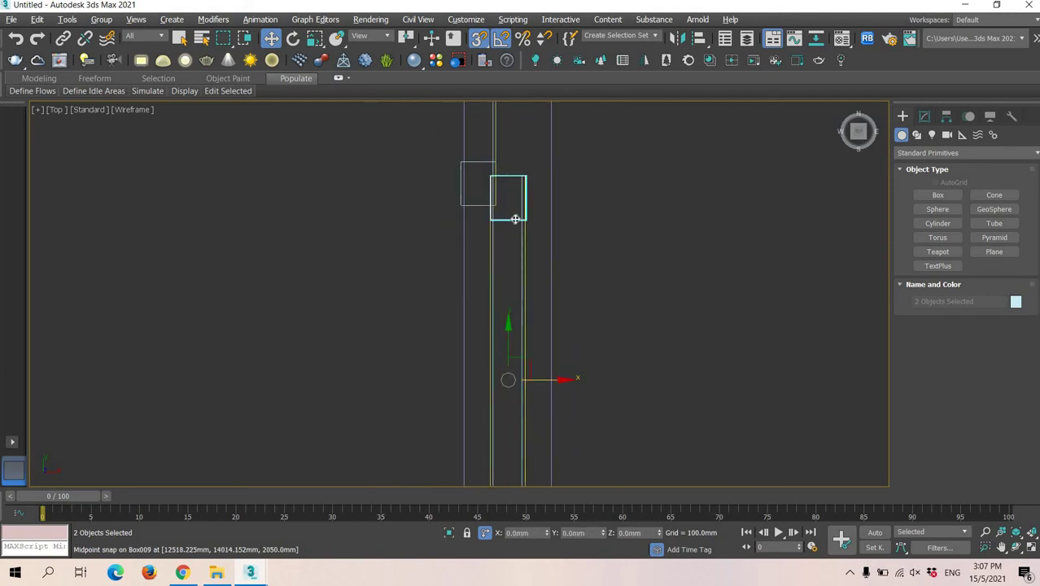
Snap the two copied stiles along X to line up with the second panel's side edge
scroll(523, 201, "up", 1)
middle_click_drag(523, 195, 555, 143)
scroll(556, 145, "up", 3)
mouse_move(557, 147)
middle_mouse_down()
mouse_move(506, 232)
mouse_move(500, 278)
middle_mouse_up()
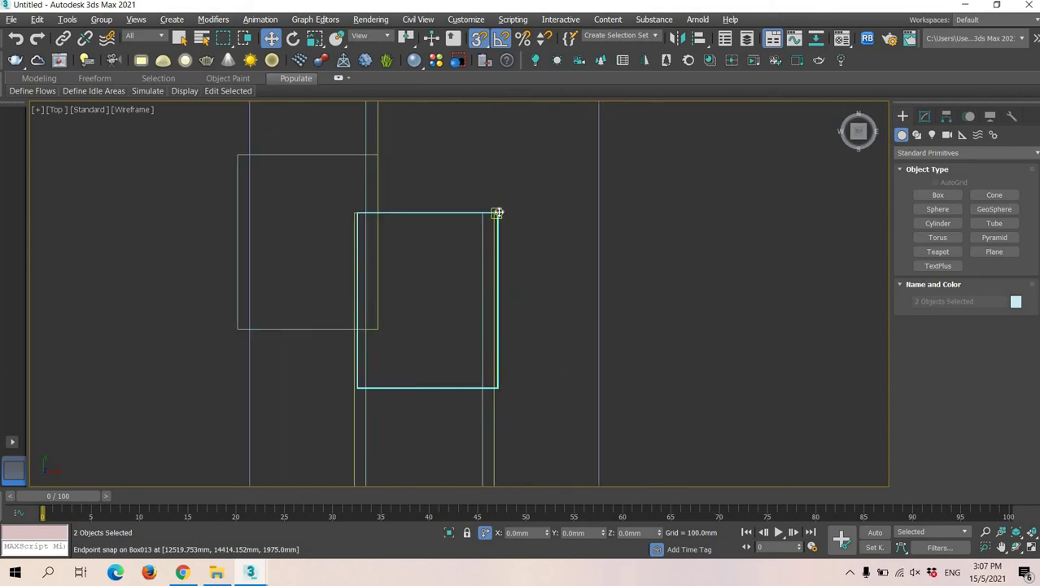
left_click_drag(498, 212, 494, 236)
Select the second panel's lower stile and snap it along Y to the panel's lower end
scroll(502, 302, "down", 4)
middle_click_drag(533, 358, 538, 64)
middle_click_drag(521, 268, 476, 135)
left_click(476, 302)
scroll(474, 302, "up", 2)
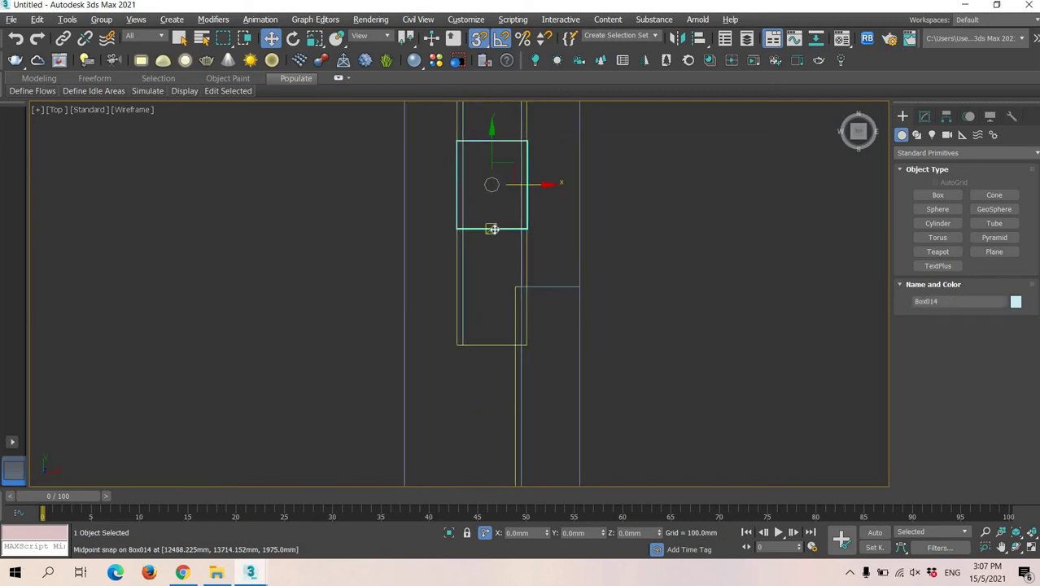
left_click_drag(495, 335, 495, 346)
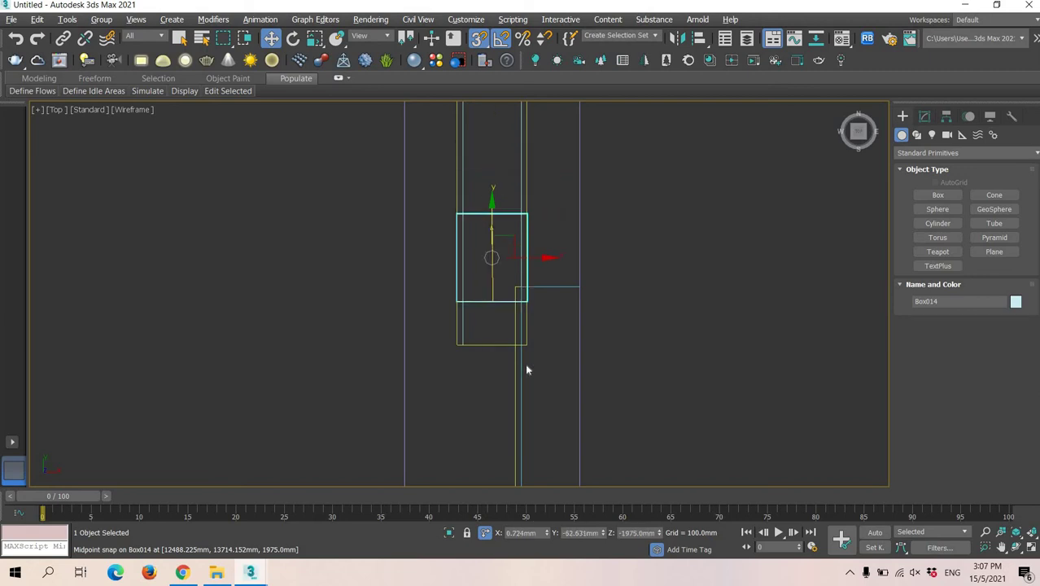
middle_click_drag(509, 302, 504, 267)
scroll(519, 317, "down", 3)
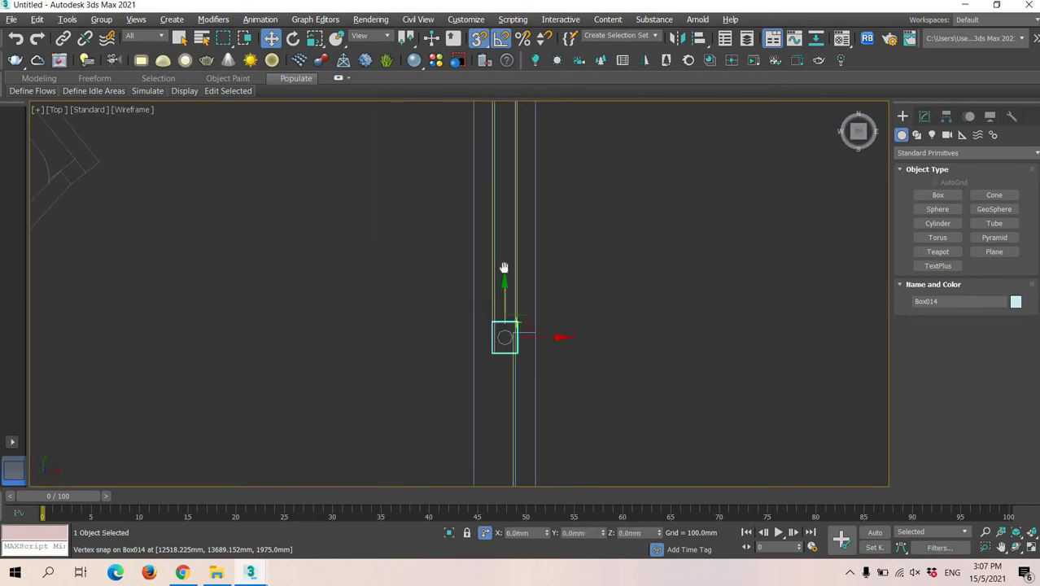
Select both stiles of the second panel and make one copy of them along X, just outside the frame
middle_click_drag(513, 139, 577, 230)
left_click(513, 288, "ctrl")
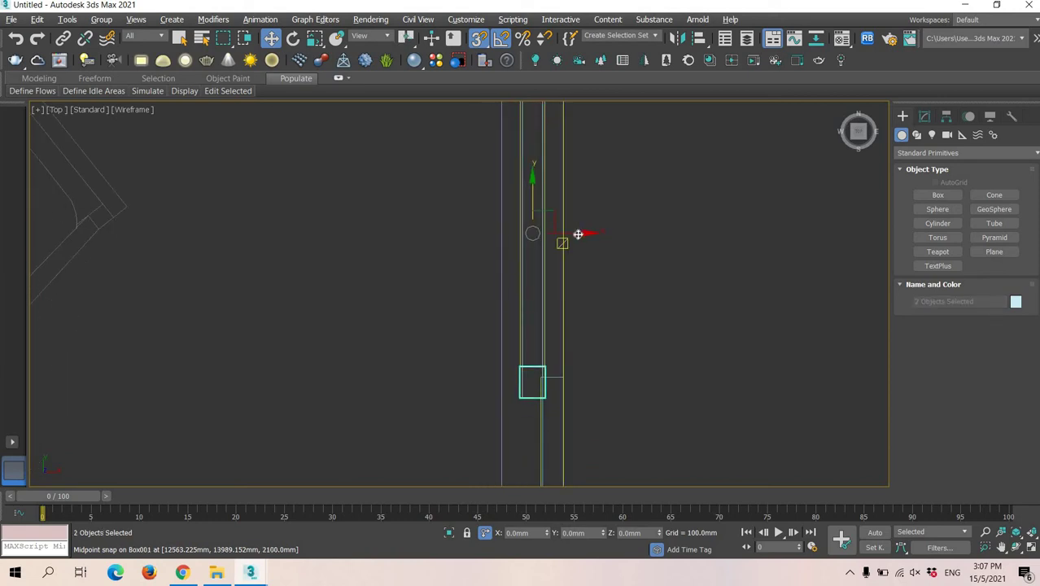
left_click_drag(594, 233, 598, 233, "shift")
left_click(541, 344)
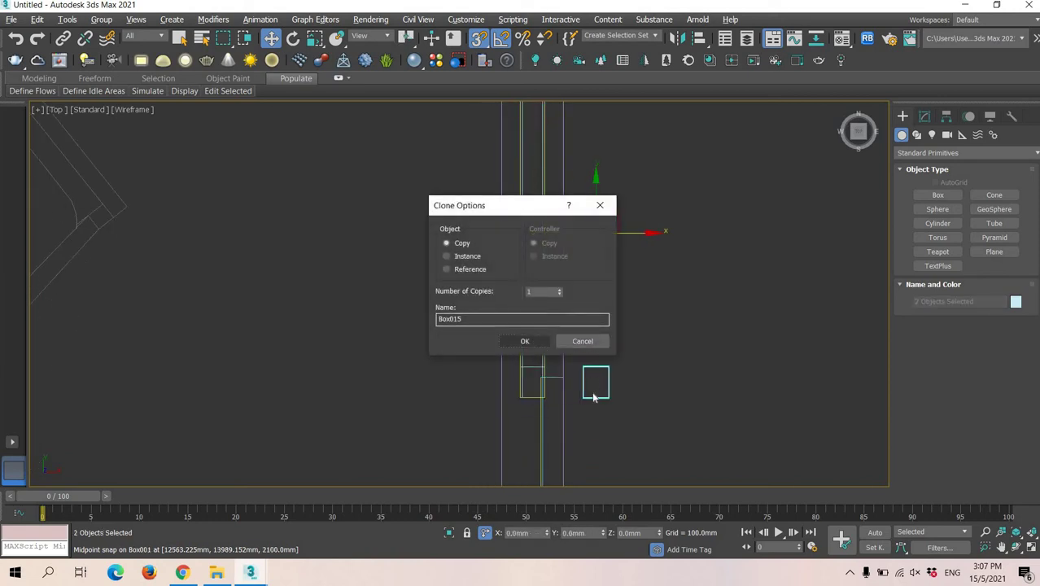
Move the new stile pair along Y until the lower one lines up with the third panel's lower end
middle_click_drag(608, 383, 588, 191)
scroll(587, 185, "down", 3)
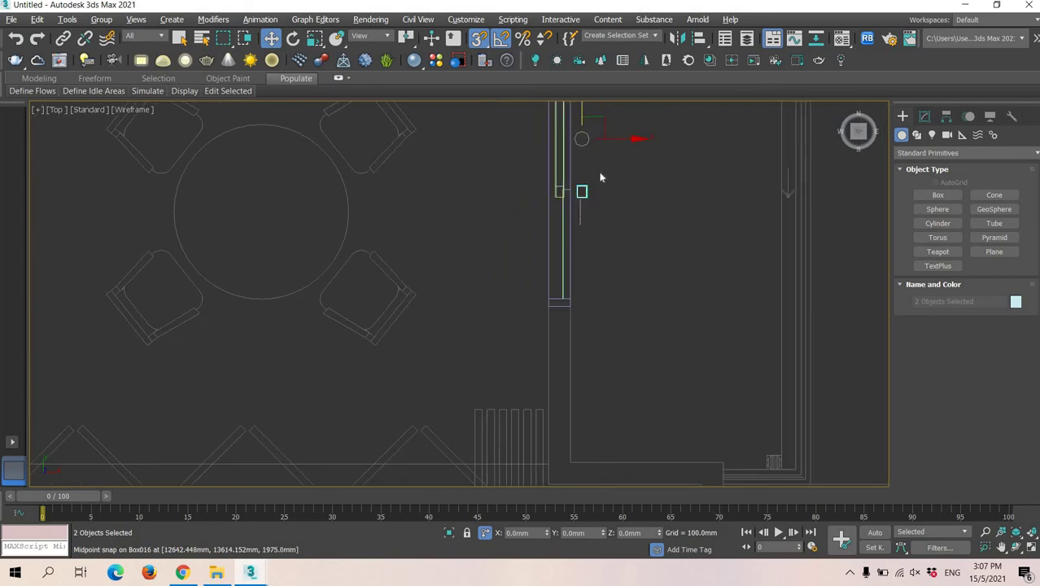
left_click(601, 177)
middle_click_drag(587, 201, 568, 301)
left_click_drag(558, 308, 537, 407)
Snap the new stile pair along X onto the third panel
scroll(544, 337, "up", 2)
middle_click_drag(550, 337, 563, 267)
scroll(568, 304, "up", 3)
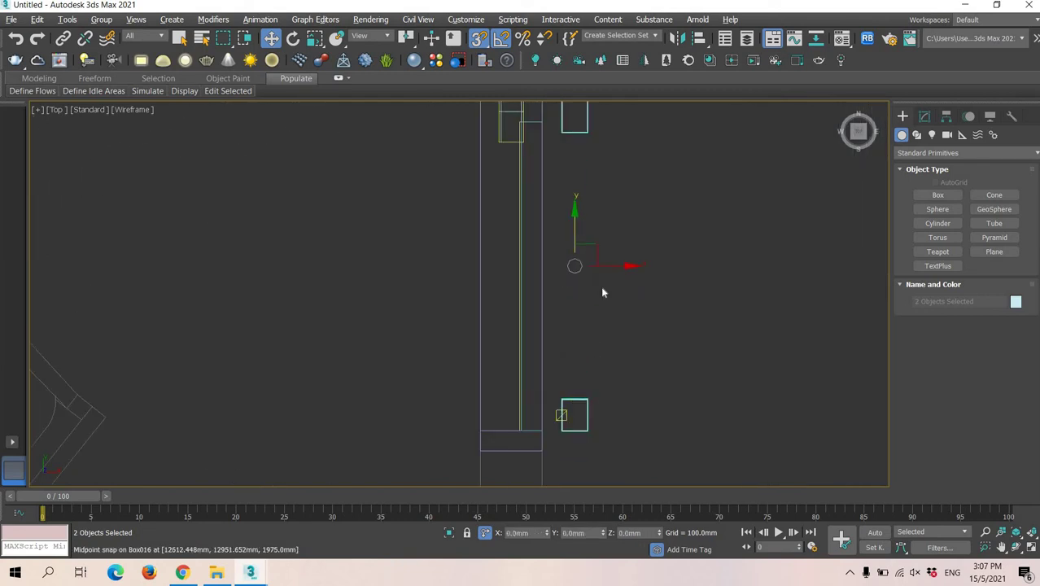
left_click_drag(560, 430, 516, 429)
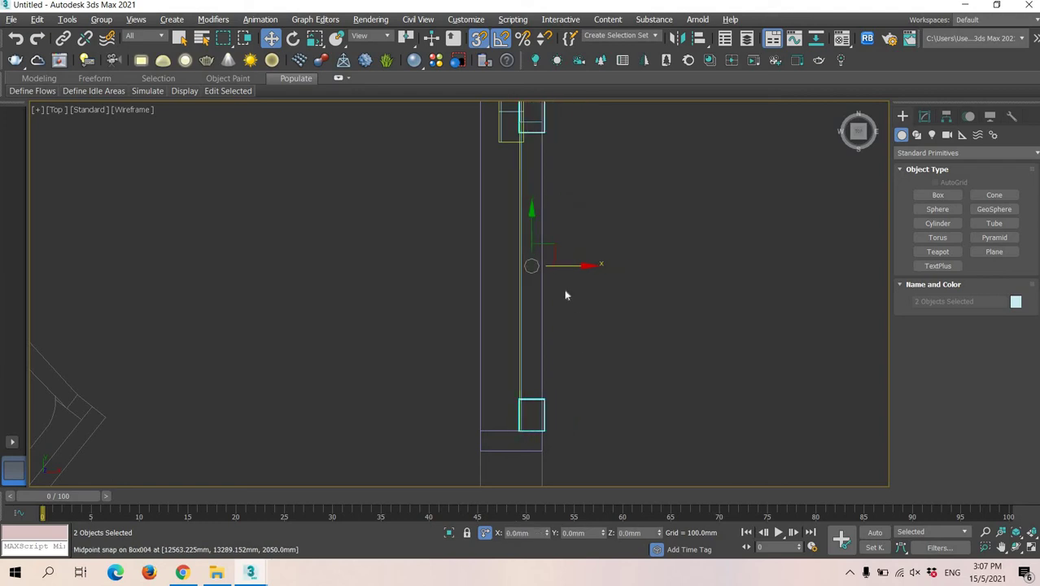
Select the third panel's upper stile and snap it along Y to the panel's upper end
middle_click_drag(563, 291, 536, 258)
mouse_move(525, 195)
middle_mouse_down()
mouse_move(527, 279)
mouse_move(538, 265)
mouse_move(558, 279)
middle_mouse_up()
scroll(509, 234, "up", 3)
left_click(516, 148)
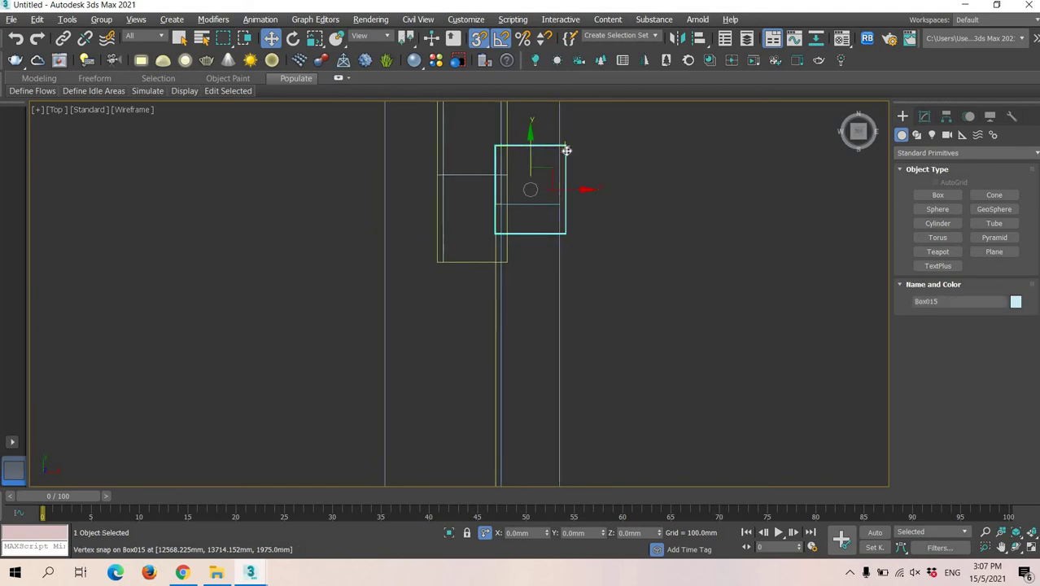
left_click_drag(565, 147, 560, 205)
left_click_drag(607, 247, 609, 246)
middle_click_drag(513, 245, 561, 139)
scroll(562, 139, "down", 3)
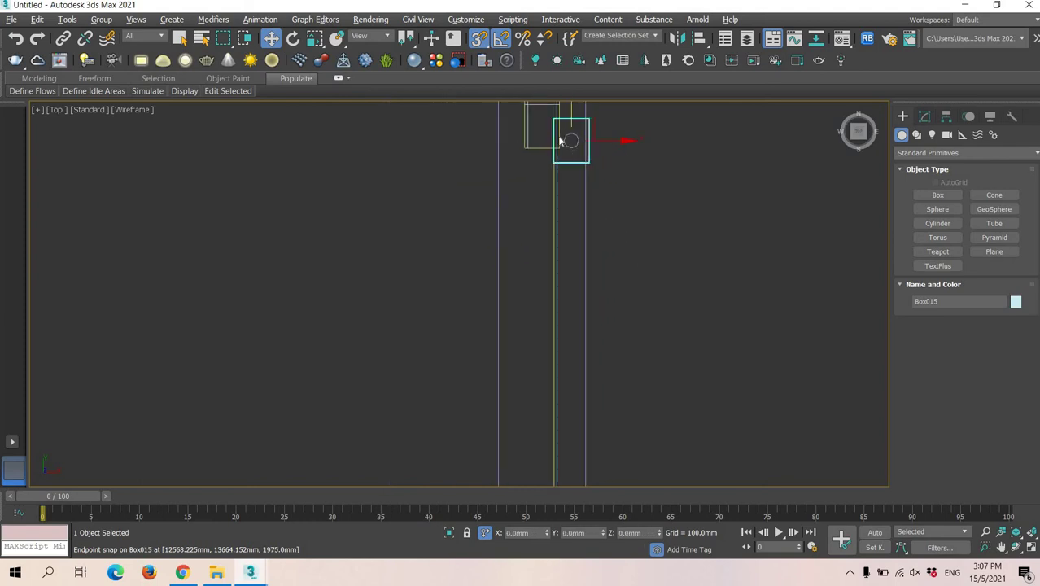
Snap the outer vertices of the third panel's upper stile along X to the frame's outer edge and leave vertex editing
middle_click_drag(599, 482, 545, 533)
scroll(541, 362, "up", 1)
scroll(557, 358, "down", 1)
left_click(923, 117)
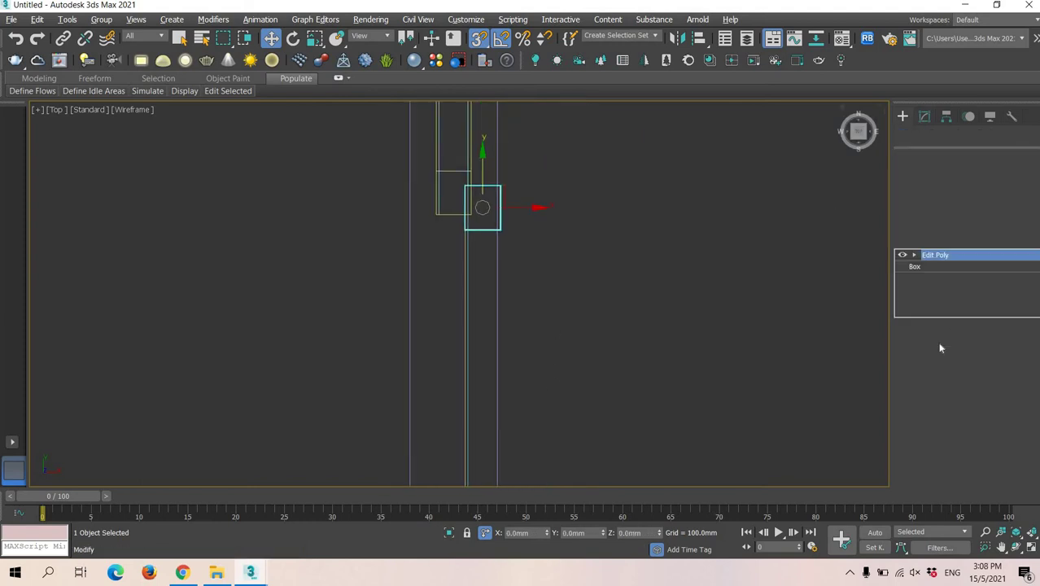
left_click_drag(569, 140, 488, 251)
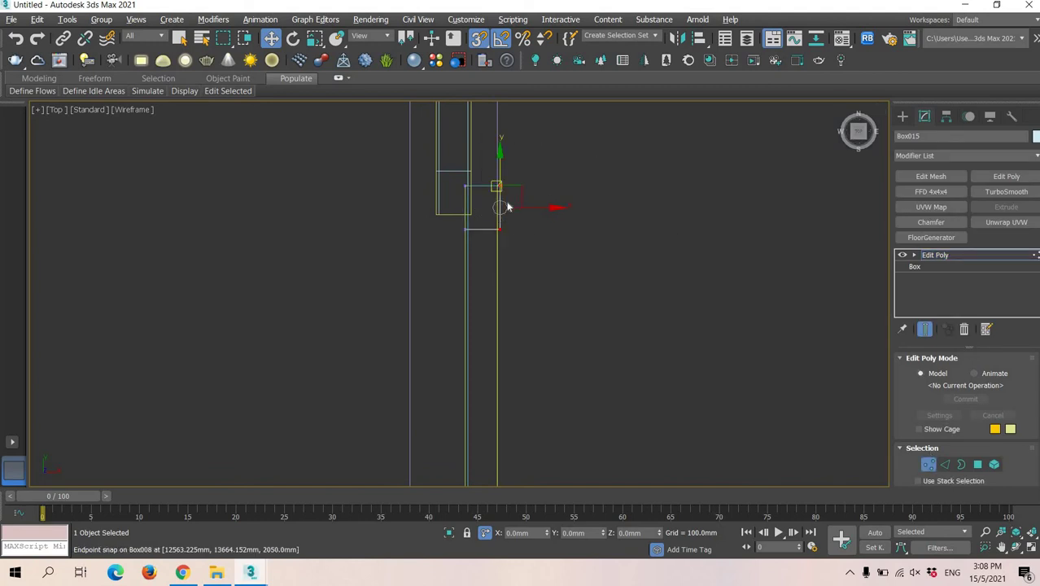
scroll(506, 220, "up", 7)
middle_click_drag(506, 227, 558, 344)
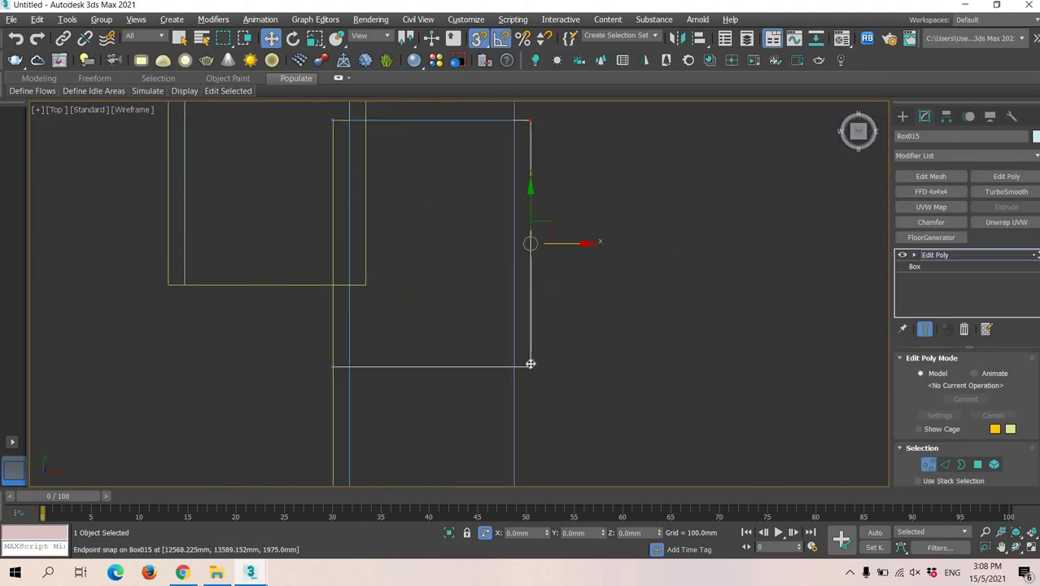
left_click_drag(530, 364, 538, 292)
scroll(556, 251, "down", 6)
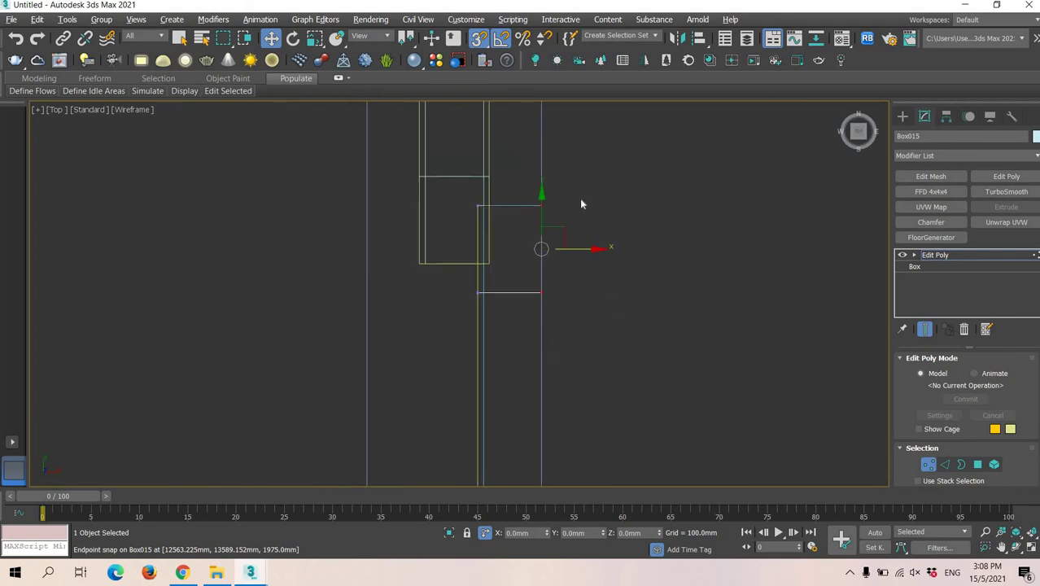
scroll(579, 200, "down", 6)
scroll(558, 332, "up", 5)
left_click(903, 118)
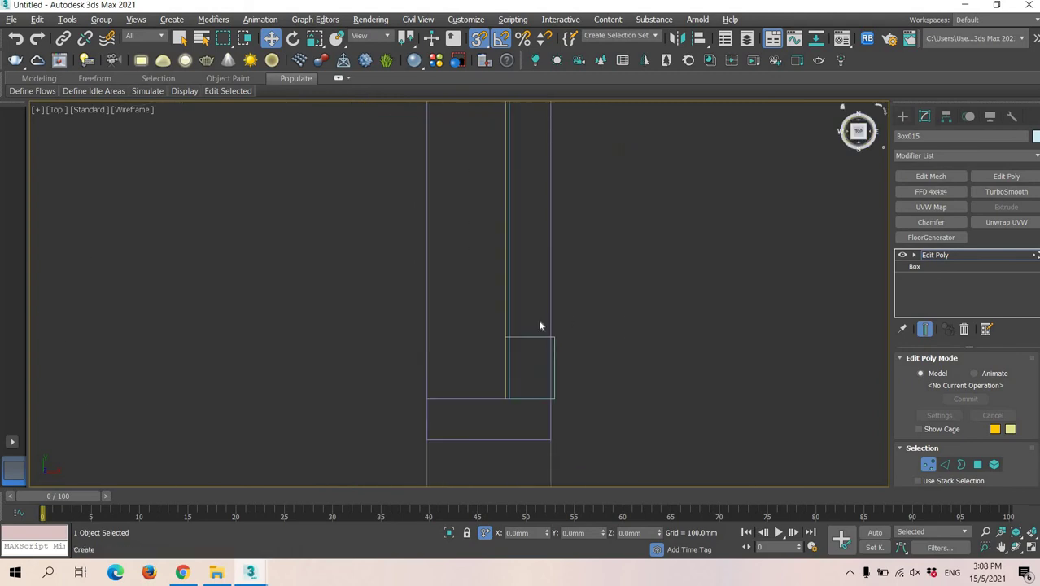
Snap the outer vertices of the third panel's lower stile along X to the frame's outer edge and leave vertex editing
left_click_drag(551, 332, 560, 335)
key("ctrl+z")
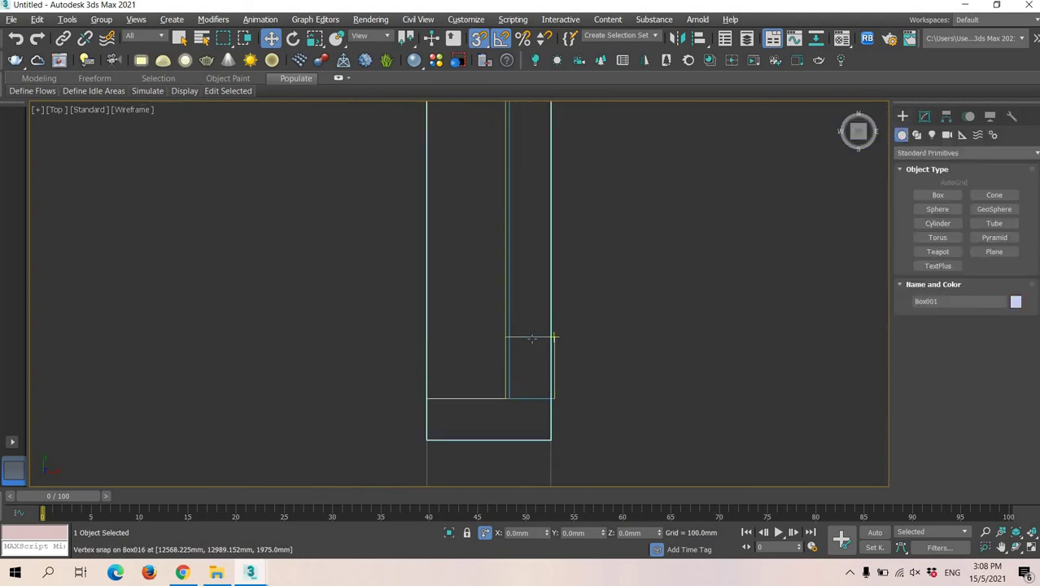
left_click(531, 338)
left_click(925, 117)
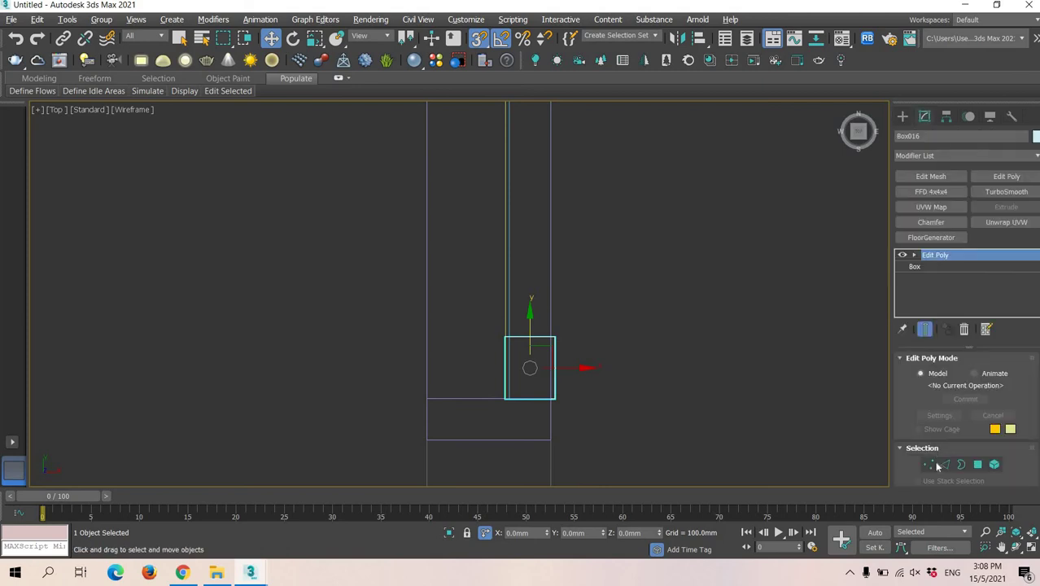
key("1")
left_click_drag(552, 413, 542, 420)
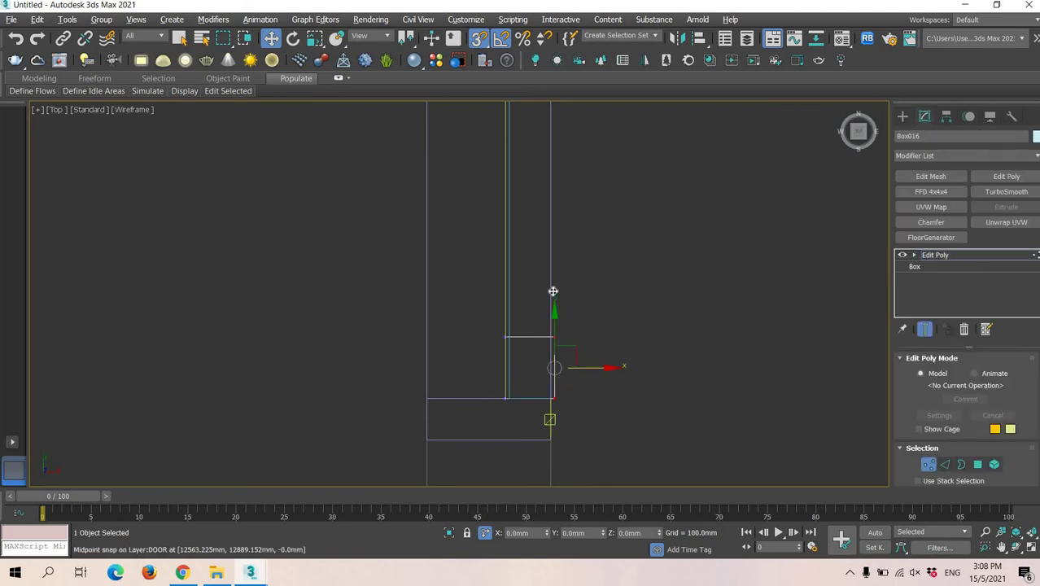
scroll(554, 277, "up", 5)
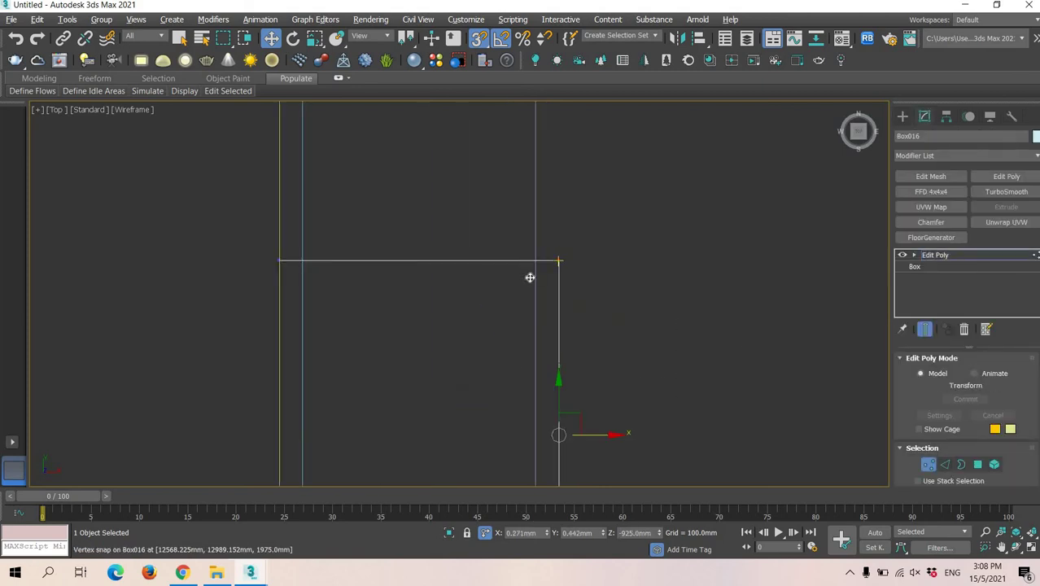
left_click_drag(529, 278, 534, 278)
scroll(615, 264, "down", 7)
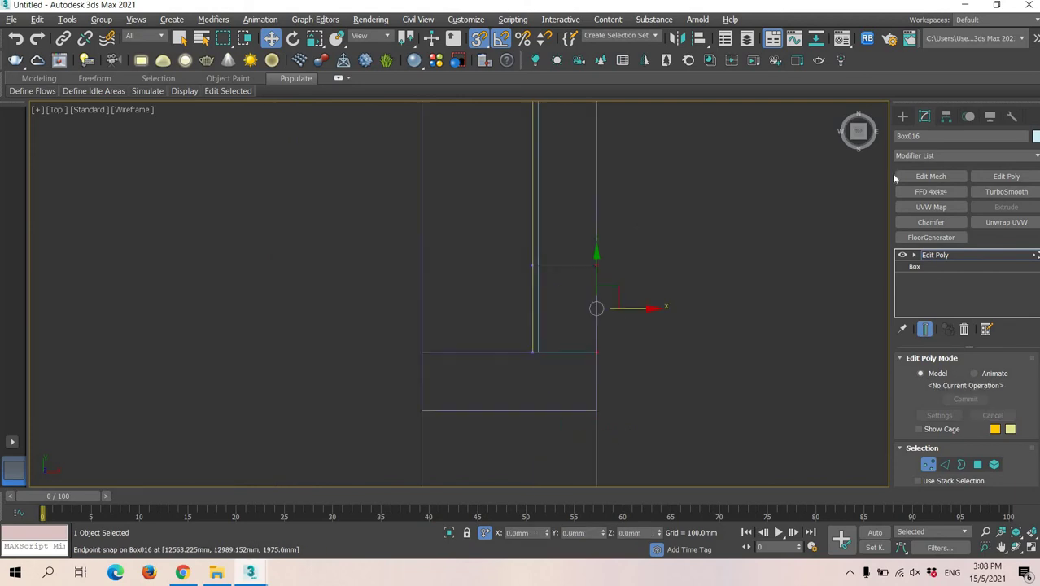
left_click(902, 116)
Snap the outer vertices of the first panel's upper stile along X to the frame's outer edge and leave vertex editing
scroll(592, 297, "down", 5)
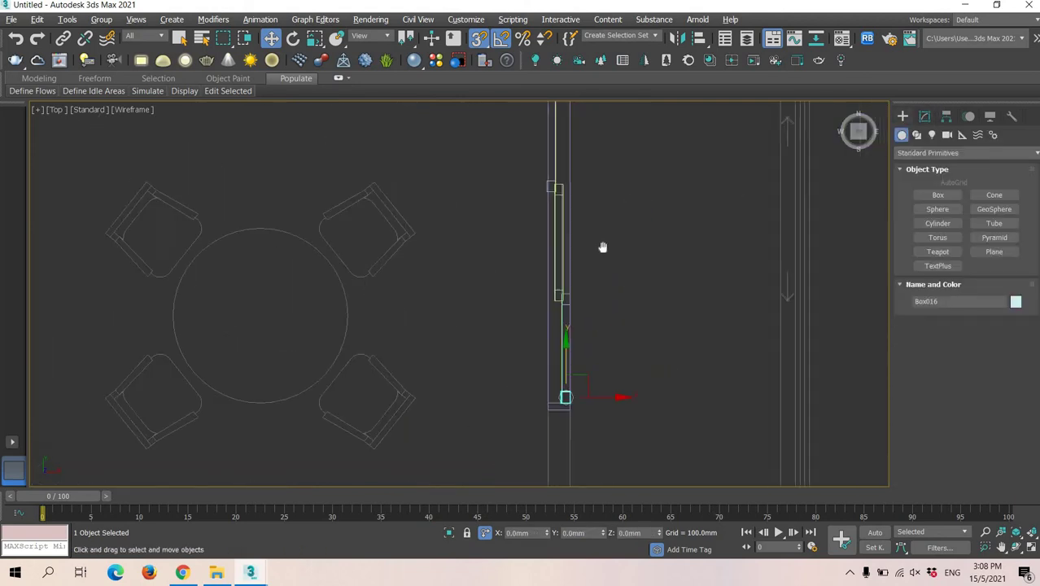
middle_click_drag(604, 246, 572, 253)
scroll(514, 207, "up", 10)
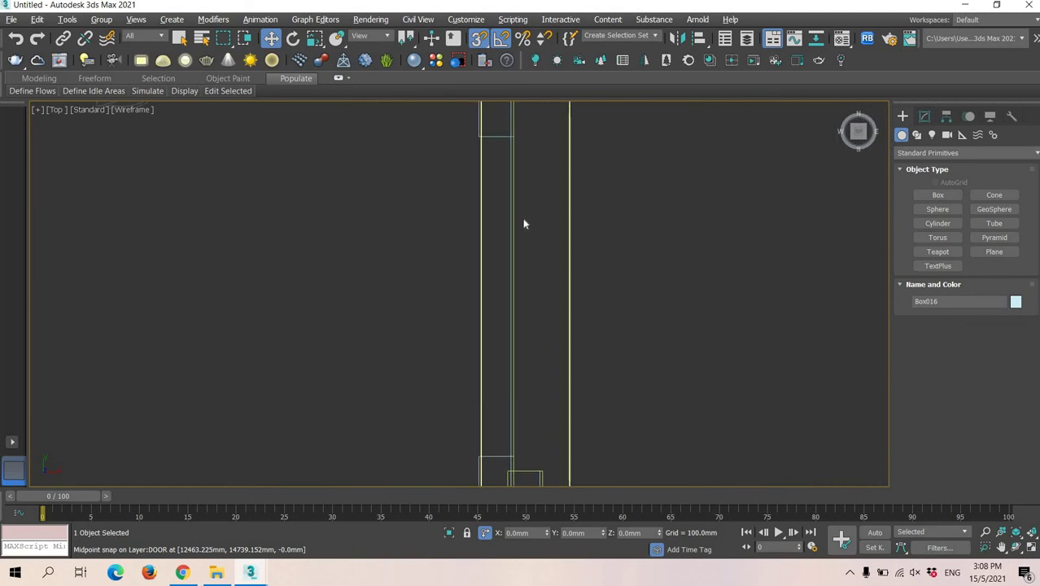
left_click(512, 248)
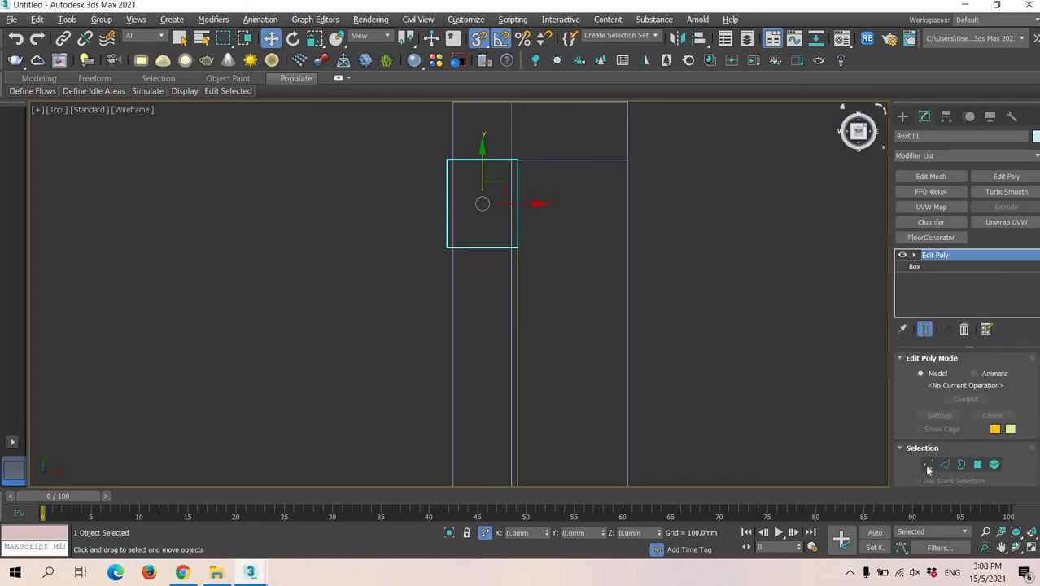
key("1")
scroll(455, 186, "up", 2)
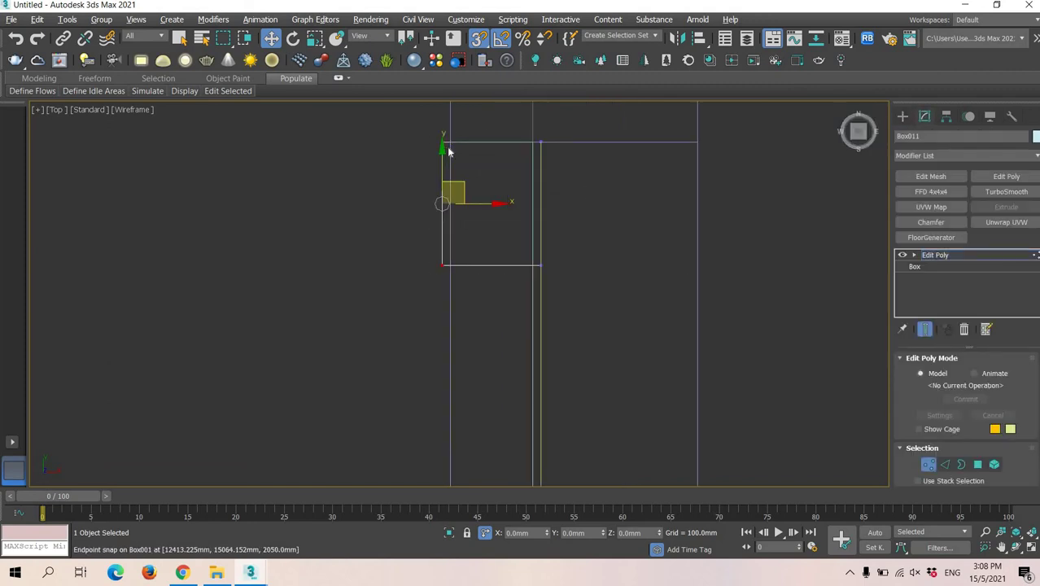
left_click_drag(443, 264, 450, 144)
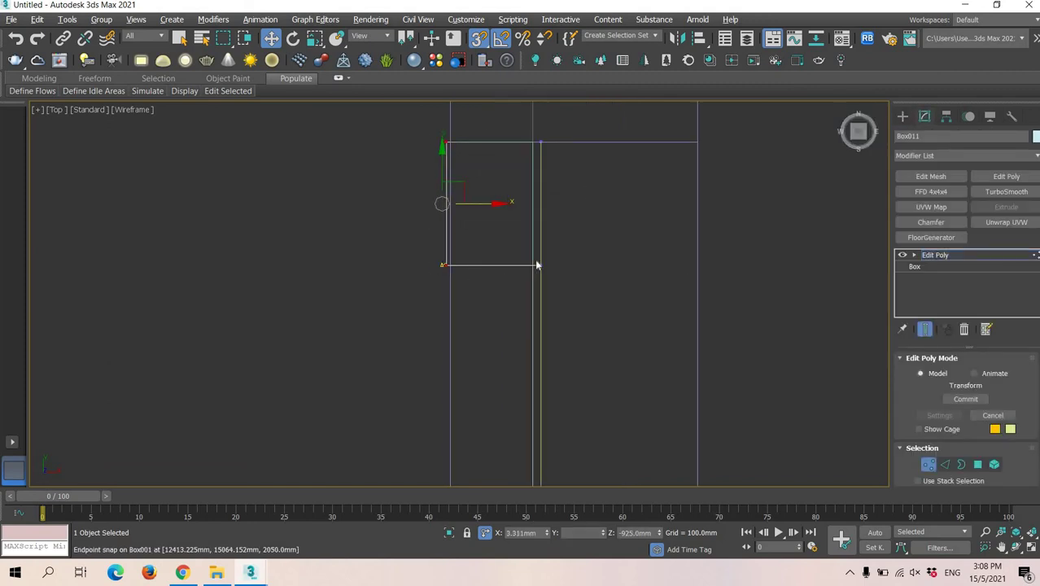
middle_click_drag(592, 201, 586, 139)
scroll(607, 358, "down", 5)
scroll(550, 334, "up", 5)
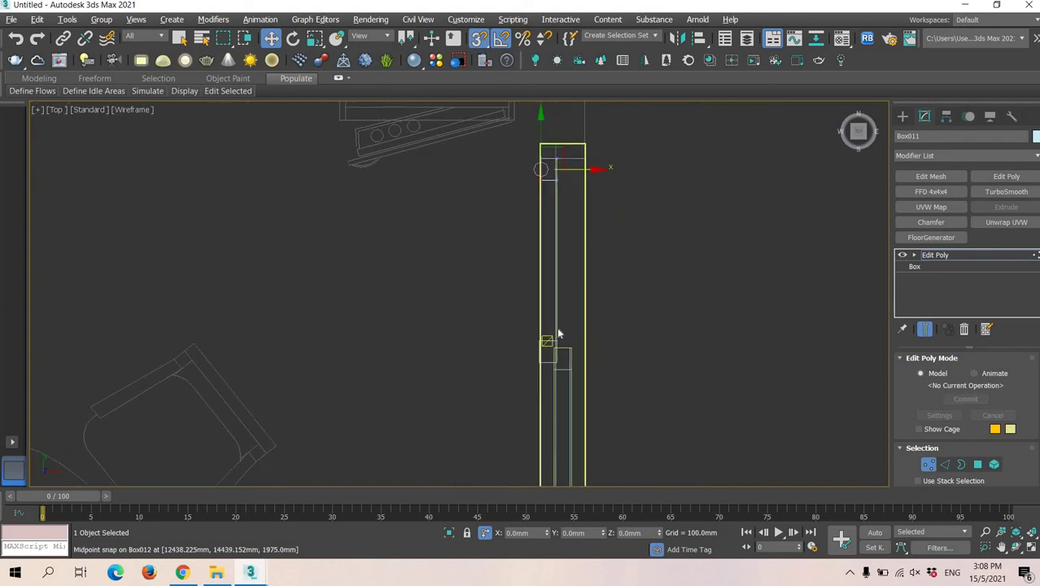
left_click(903, 117)
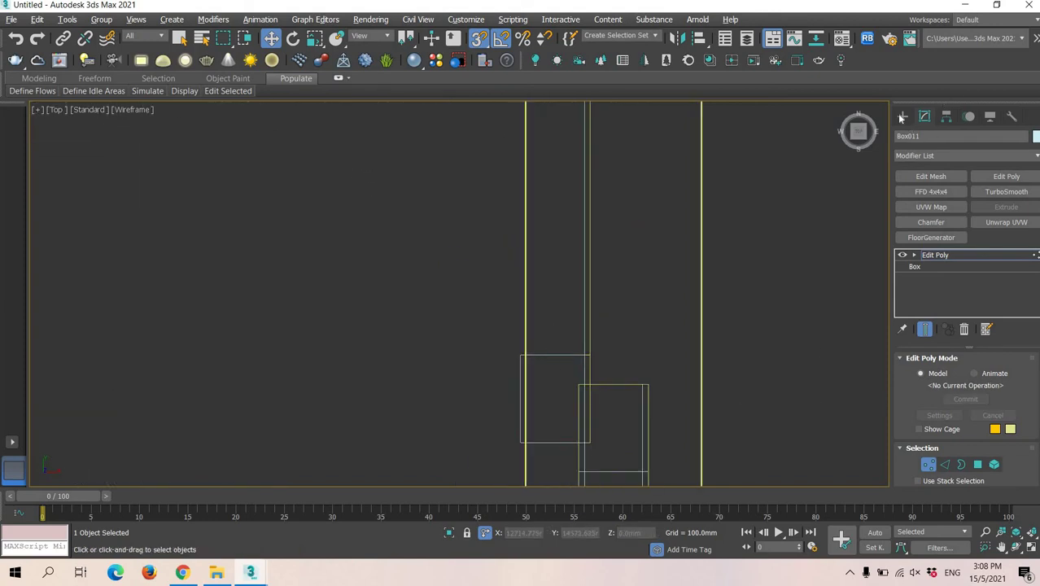
Snap the outer vertices of the first panel's lower stile along X to the frame's outer edge and leave vertex editing
left_click(589, 435)
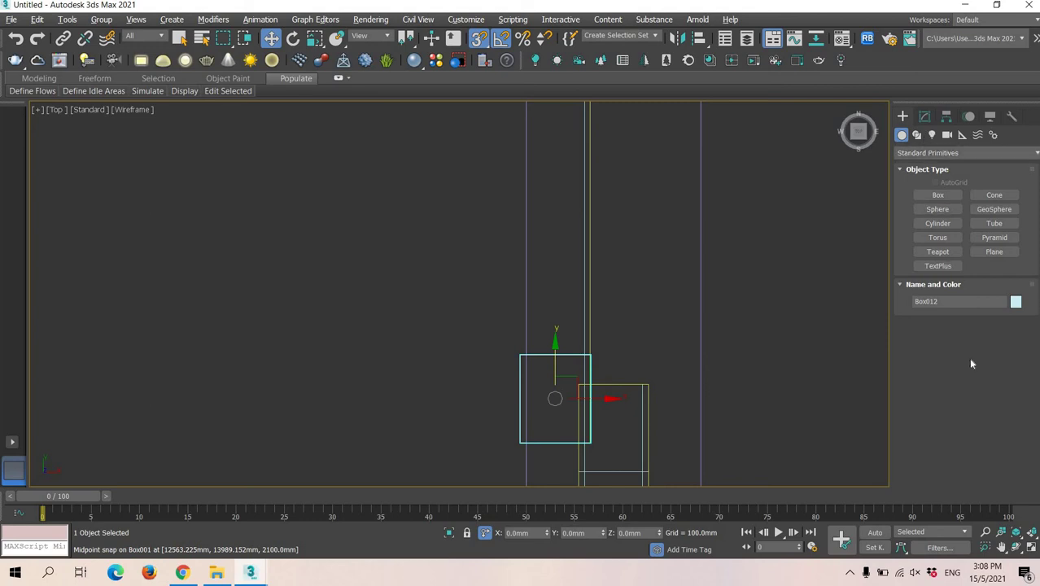
left_click(924, 117)
key("1")
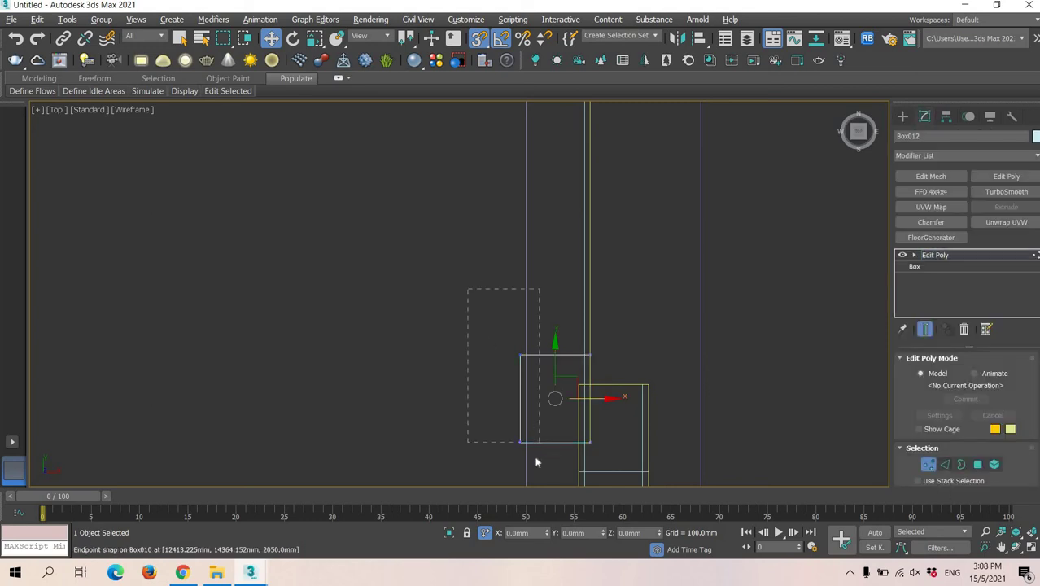
scroll(529, 453, "up", 2)
left_click_drag(510, 428, 521, 429)
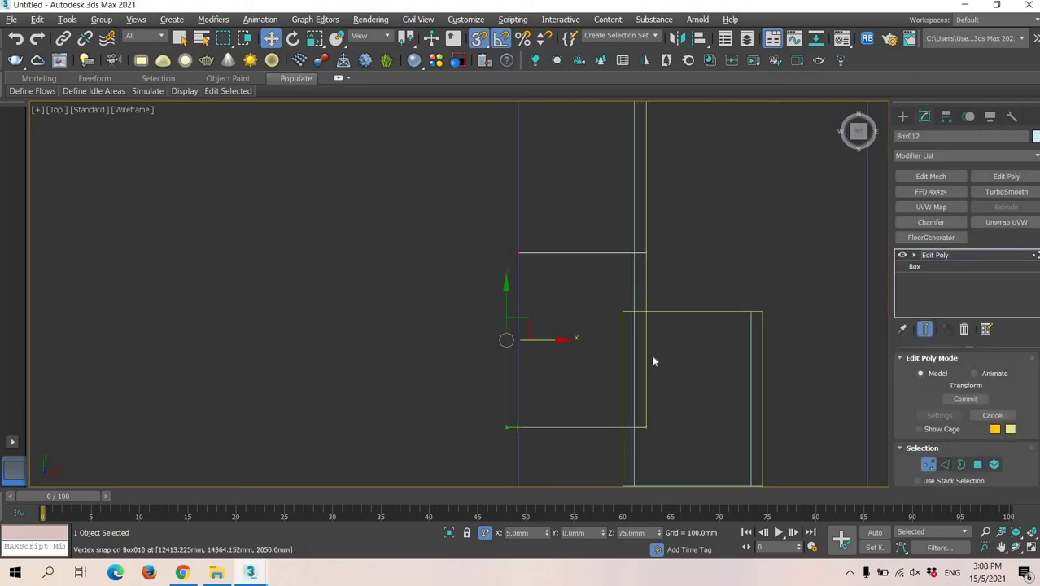
scroll(653, 358, "down", 2)
middle_click_drag(652, 355, 605, 344)
scroll(644, 242, "down", 2)
left_click(902, 117)
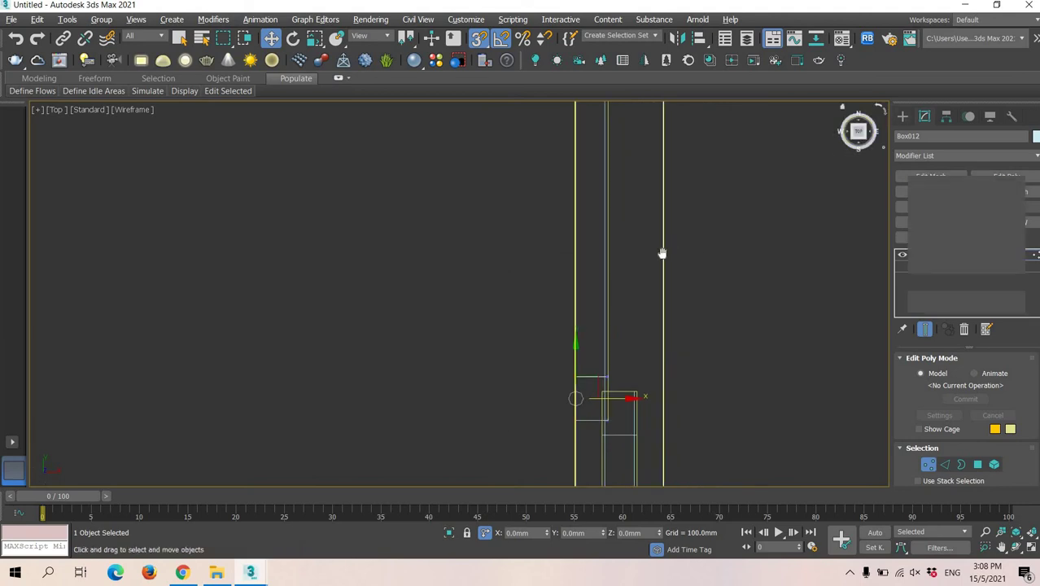
middle_click_drag(661, 253, 643, 288)
middle_click_drag(589, 222, 551, 241)
left_click_drag(580, 357, 580, 370)
middle_click_drag(578, 471, 599, 286)
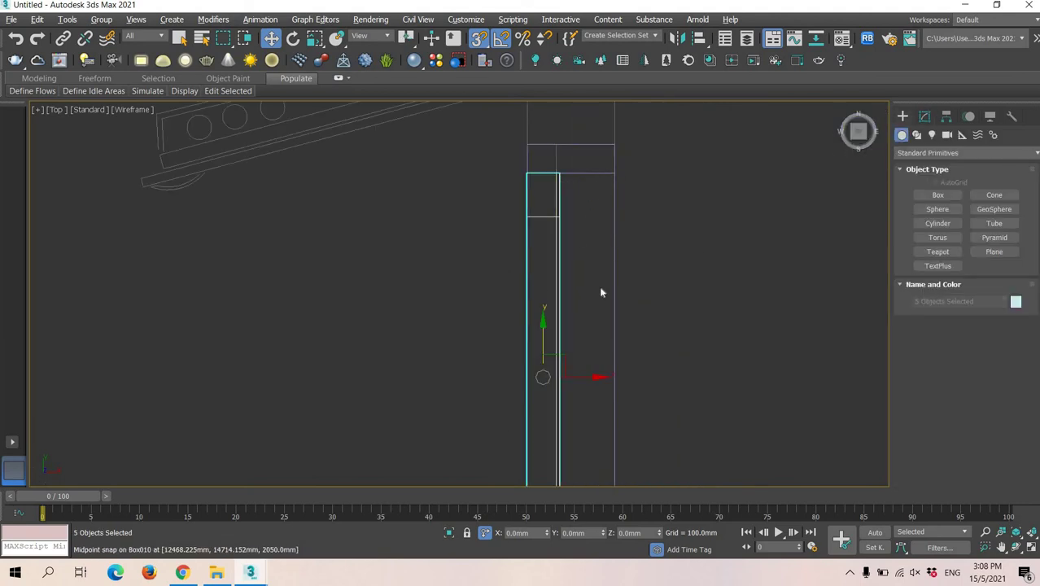
middle_click_drag(604, 350, 602, 164)
scroll(614, 151, "down", 2)
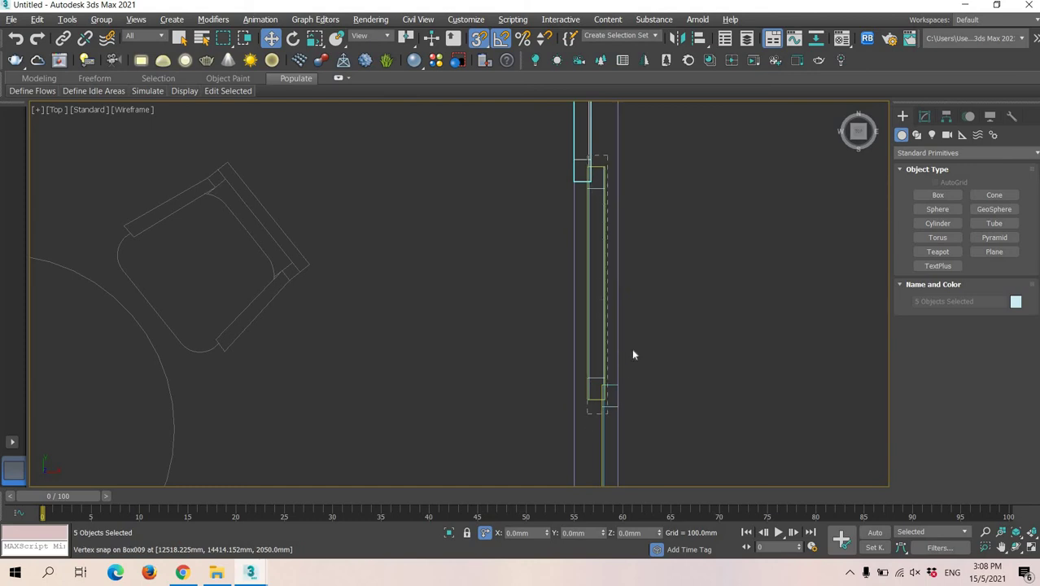
left_click_drag(587, 154, 607, 414, "ctrl")
middle_click_drag(634, 456, 663, 287)
middle_click_drag(591, 376, 565, 361)
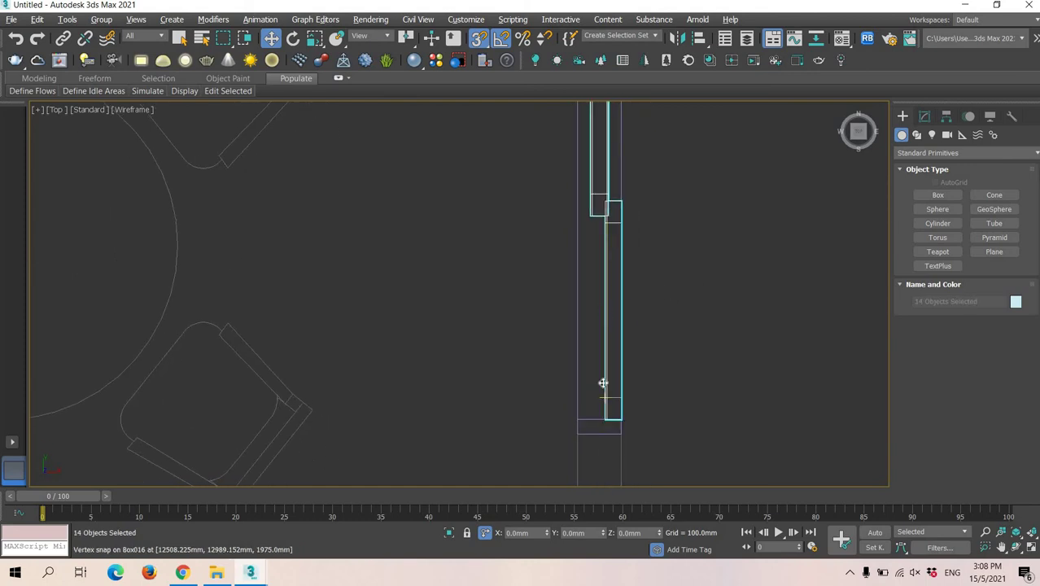
left_click(620, 257, "ctrl")
middle_click_drag(544, 243, 582, 357)
middle_click_drag(658, 217, 578, 332)
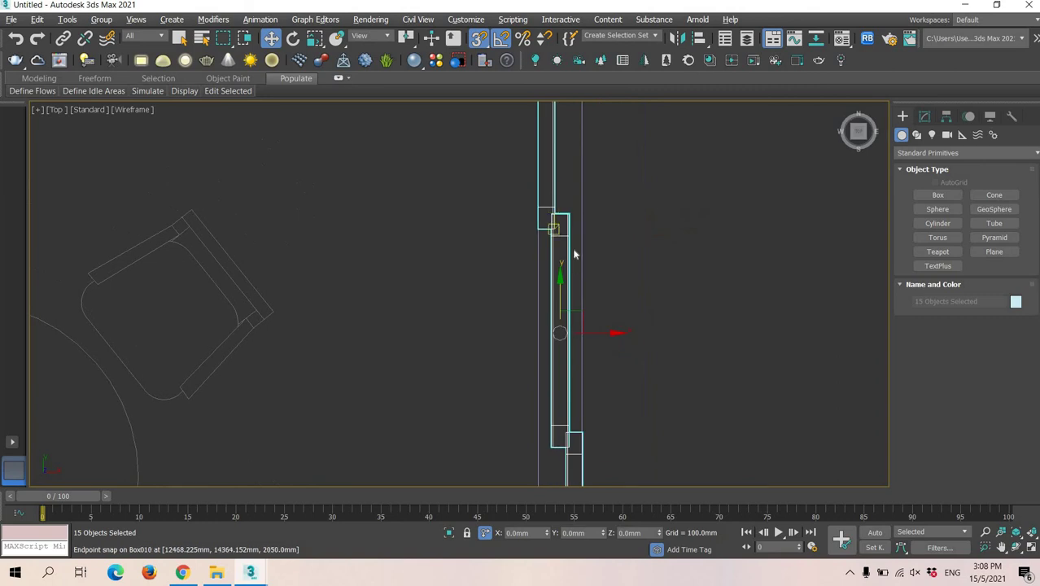
middle_click_drag(572, 195, 575, 355)
left_click(570, 228)
Select all five pieces of the first door panel and group them under the default group name
scroll(563, 232, "up", 2)
left_click_drag(539, 236, 576, 155)
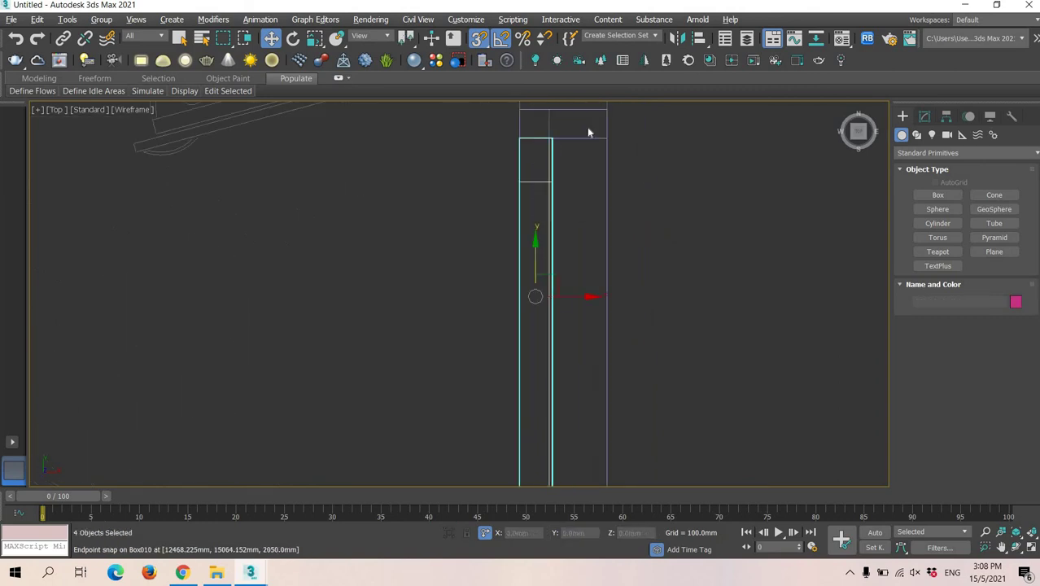
middle_click_drag(542, 471, 572, 299)
left_click(566, 347, "ctrl")
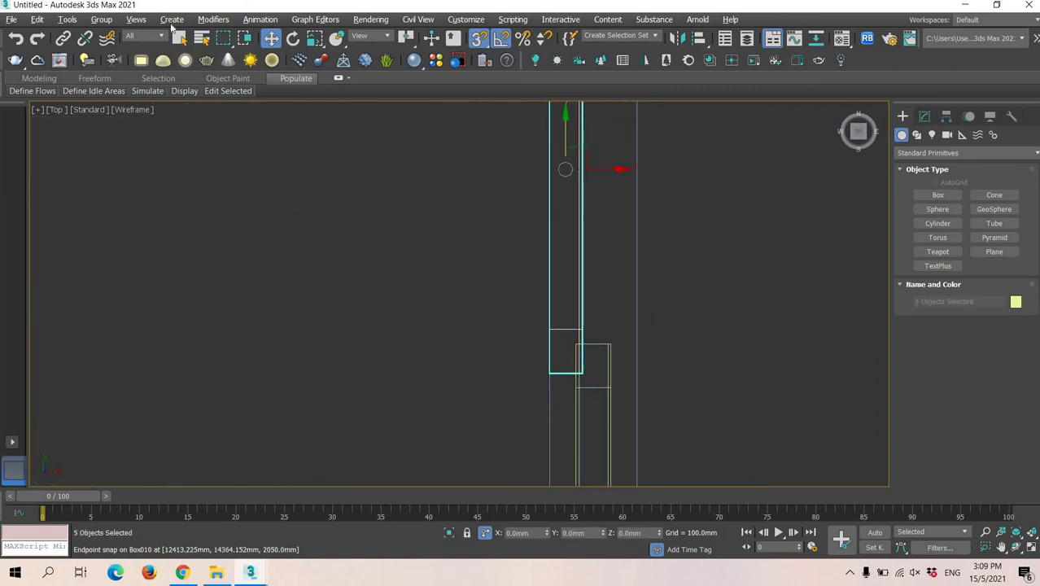
left_click(101, 19)
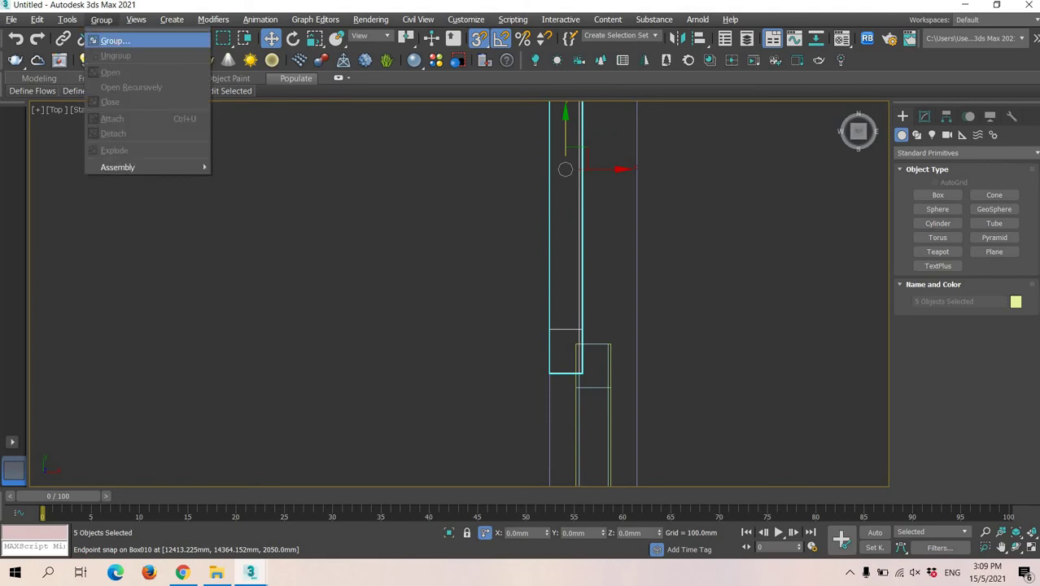
left_click(115, 40)
left_click(533, 307)
left_click_drag(603, 170, 556, 235)
key("ctrl+z")
Select all five pieces of the middle door panel and group them under the default group name
middle_click_drag(593, 423, 554, 268)
left_click_drag(555, 270, 550, 213)
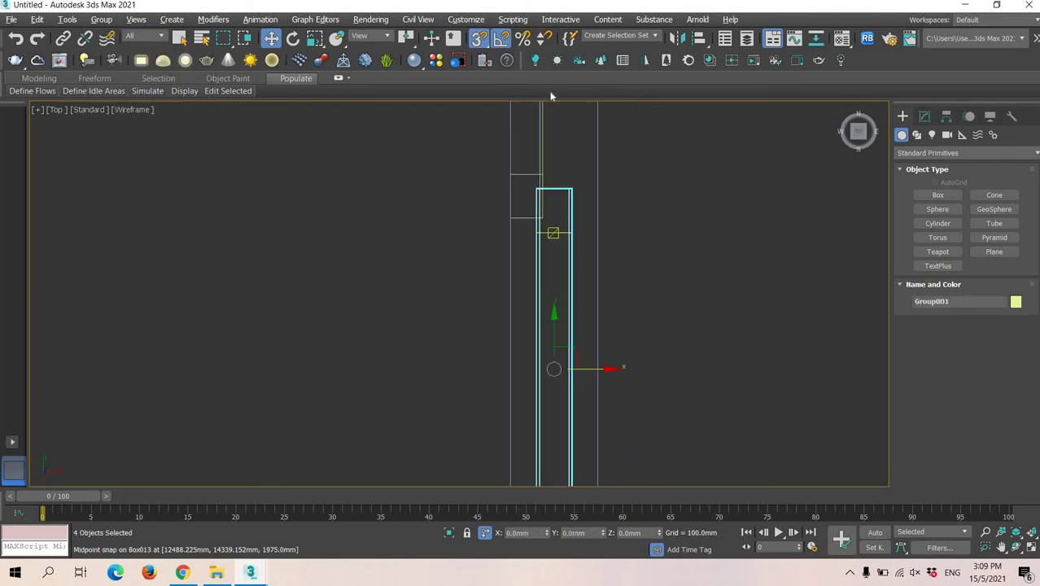
middle_click_drag(562, 316, 550, 96)
middle_click_drag(550, 369, 550, 288)
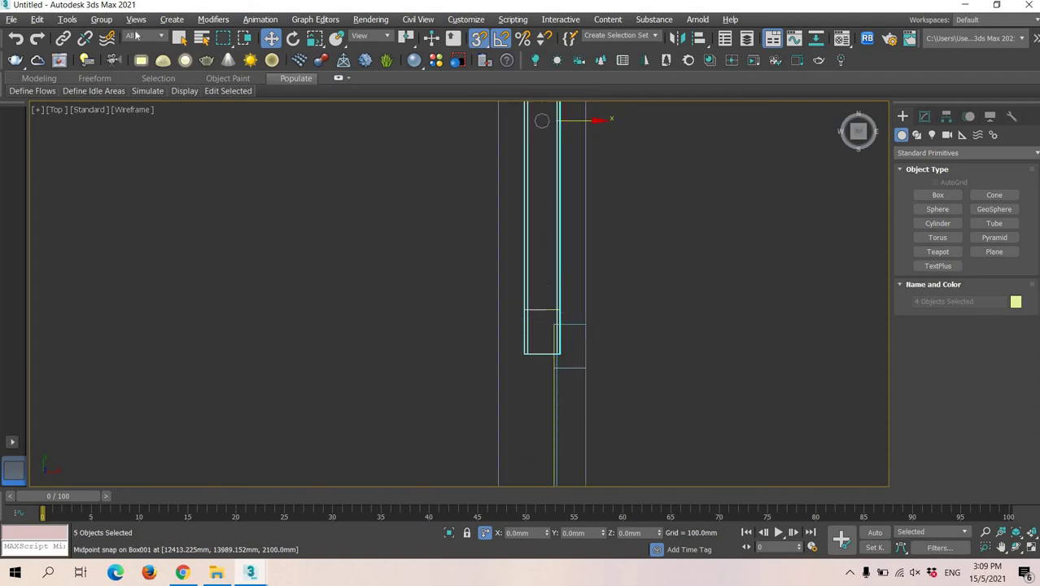
left_click(102, 20)
left_click(114, 39)
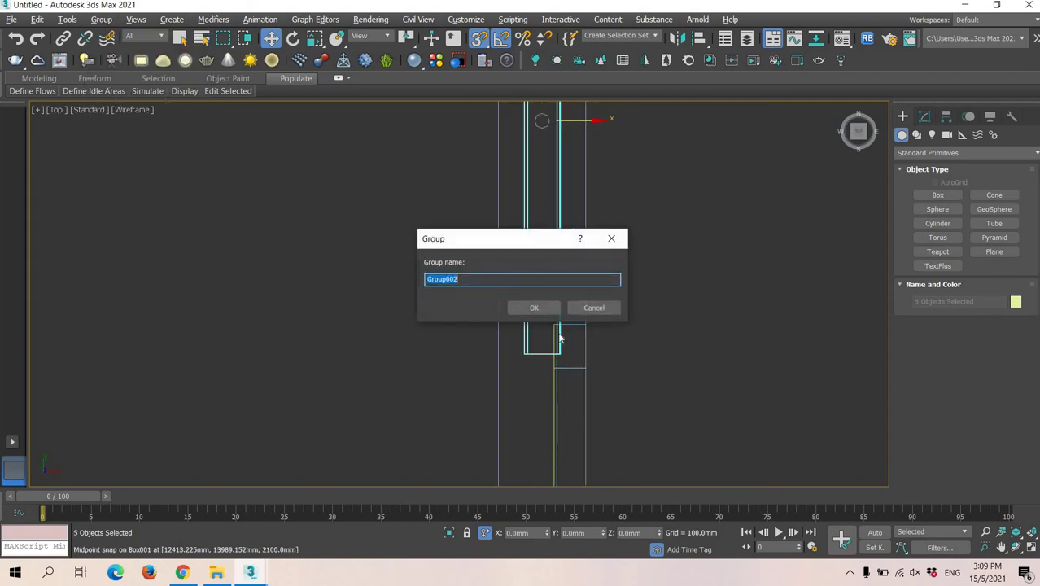
left_click(535, 307)
Select all five pieces of the third door panel, group them under the default group name and clear the selection
middle_click_drag(576, 374, 582, 190)
left_click(581, 182)
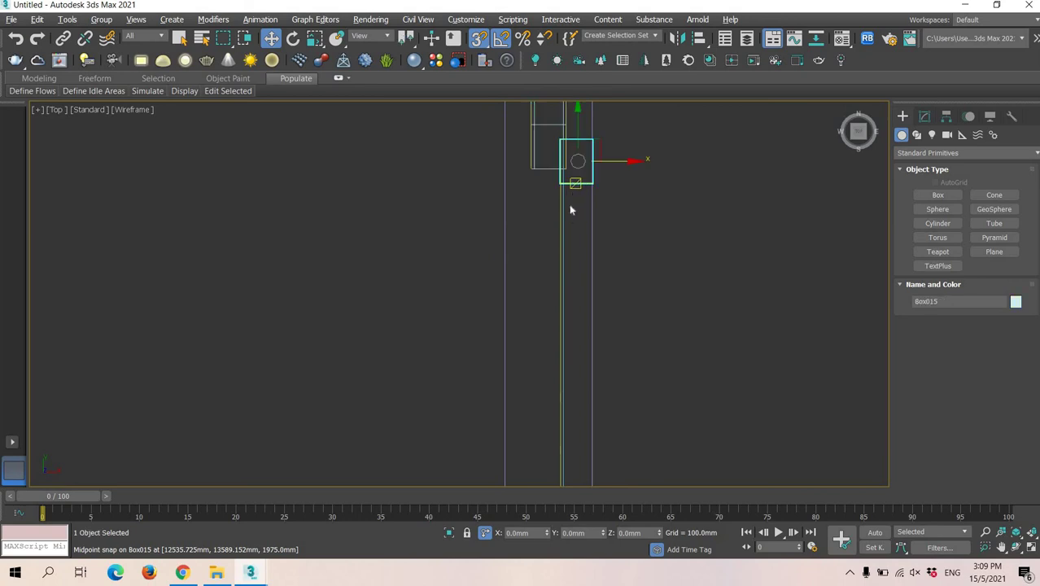
left_click(592, 227, "ctrl")
middle_click_drag(596, 285, 593, 184)
scroll(594, 183, "down", 3)
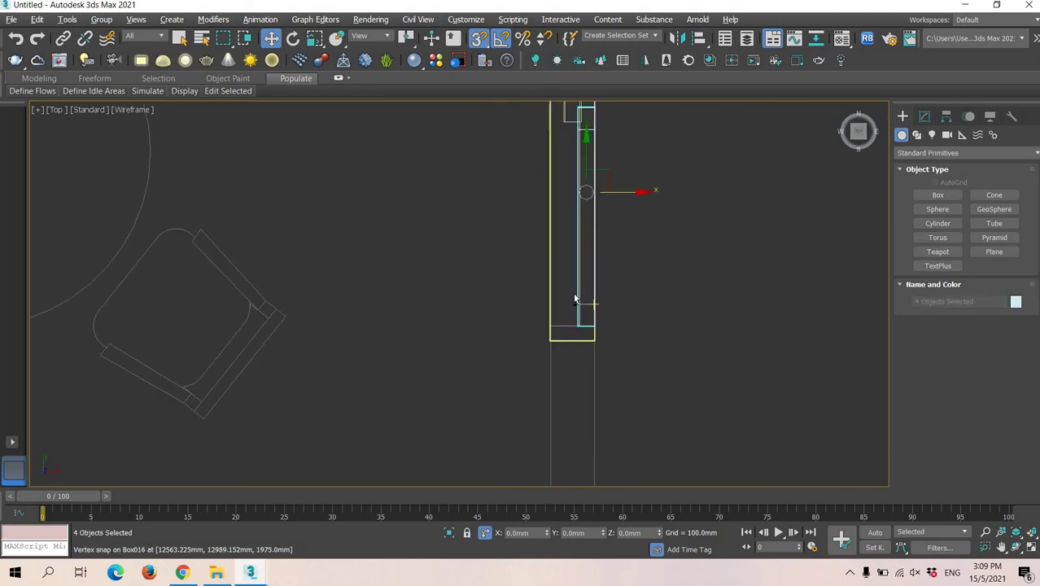
left_click(579, 314, "ctrl")
middle_click_drag(580, 236, 583, 348)
scroll(595, 223, "up", 3)
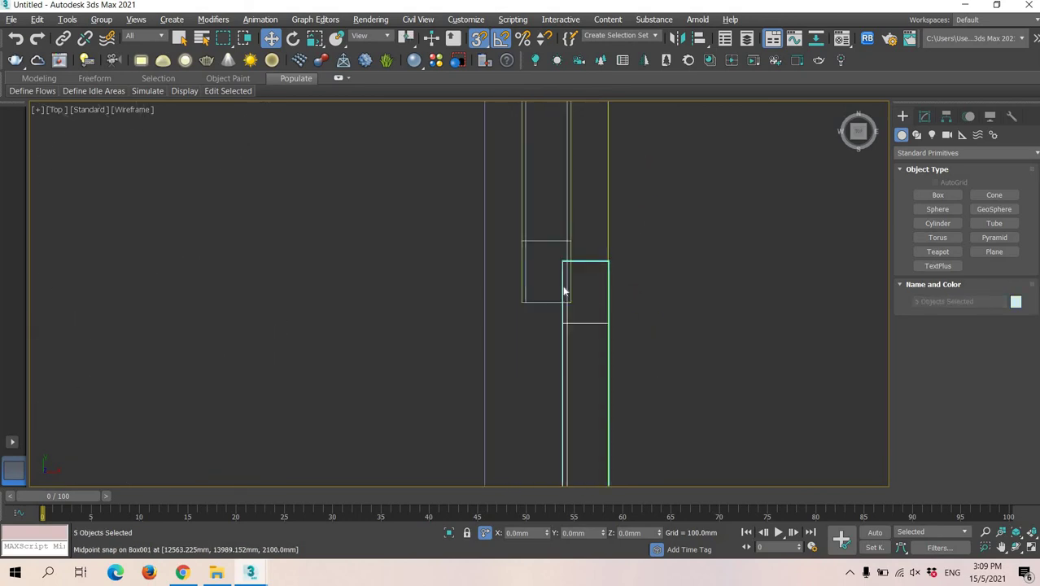
left_click(101, 19)
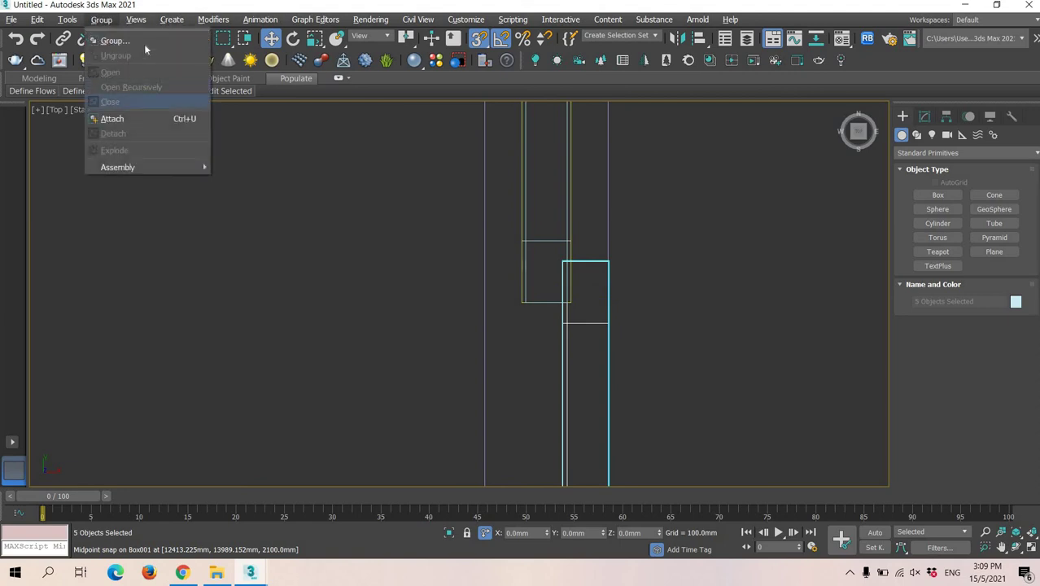
left_click(531, 307)
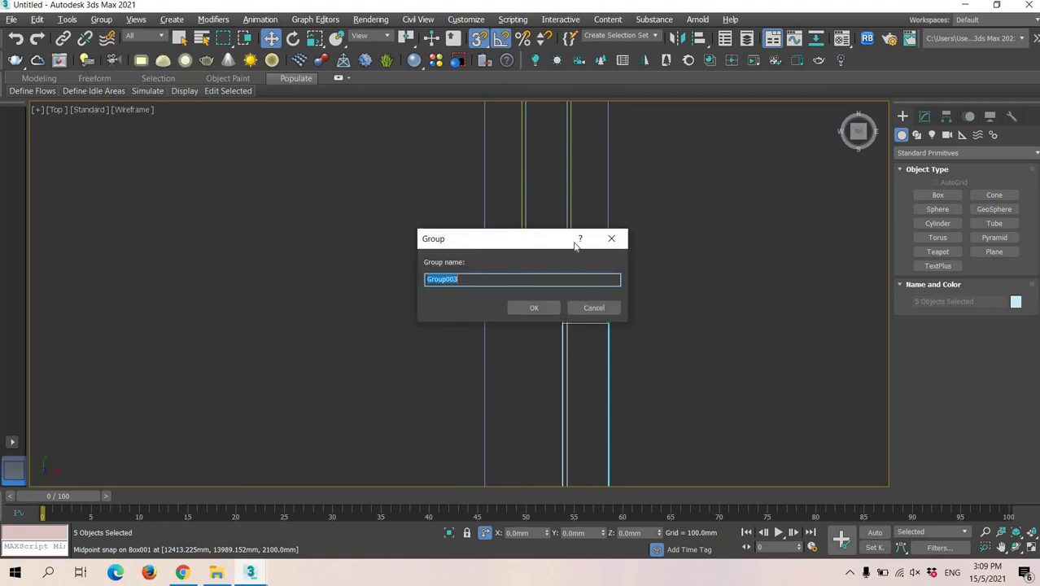
middle_click_drag(636, 239, 574, 225)
scroll(574, 224, "down", 5)
left_click(648, 230)
Select the three door panel groups together and open them for editing
scroll(566, 242, "down", 2)
middle_click_drag(552, 187, 563, 341)
scroll(548, 173, "up", 2)
scroll(508, 141, "up", 2)
middle_click_drag(575, 245, 564, 118)
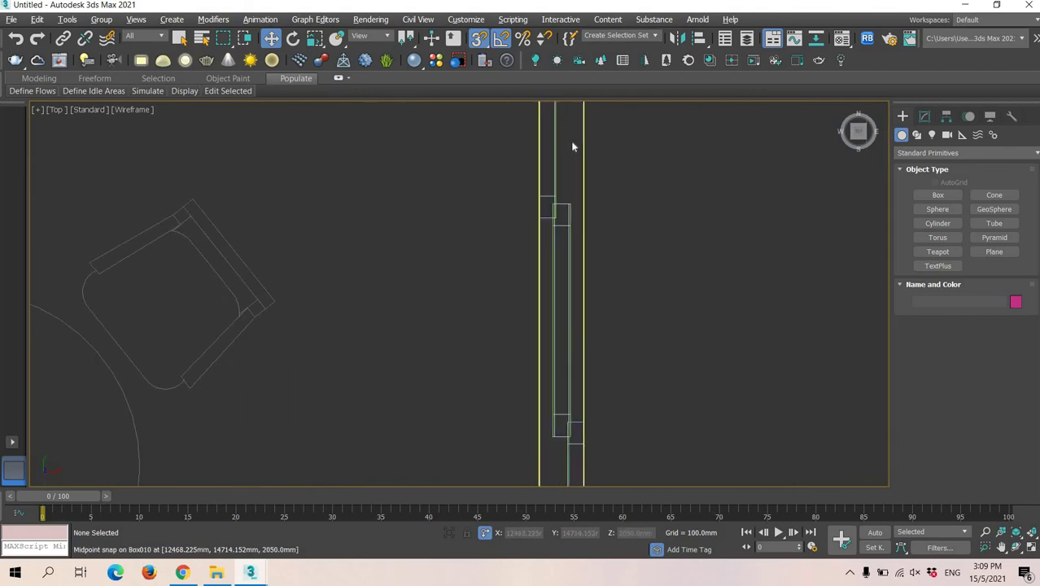
left_click(569, 260)
middle_click_drag(589, 174, 601, 117)
left_click(568, 132, "ctrl")
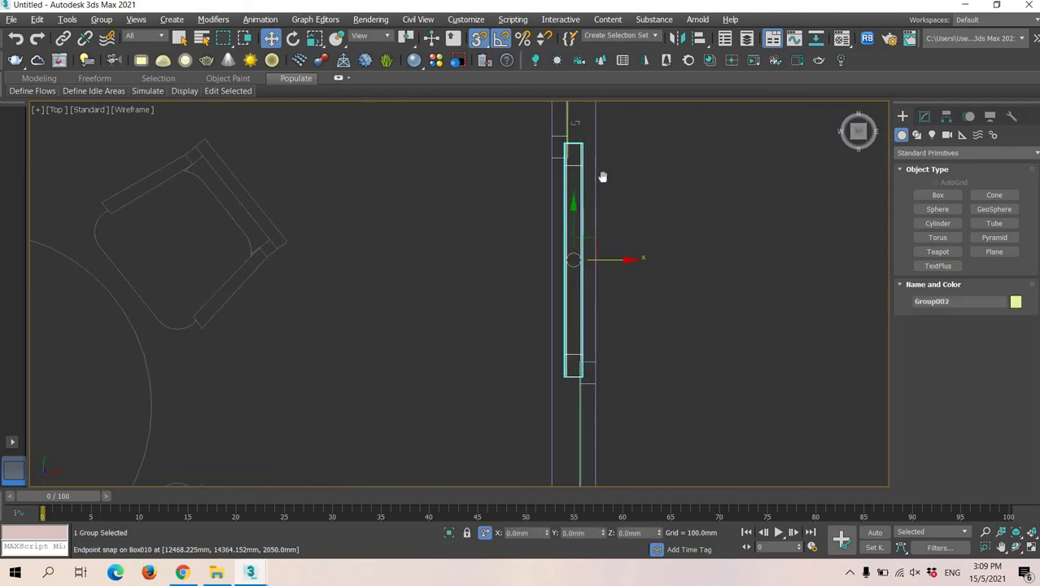
middle_click_drag(604, 174, 618, 96)
middle_click_drag(601, 282, 600, 268)
left_click(602, 306, "ctrl")
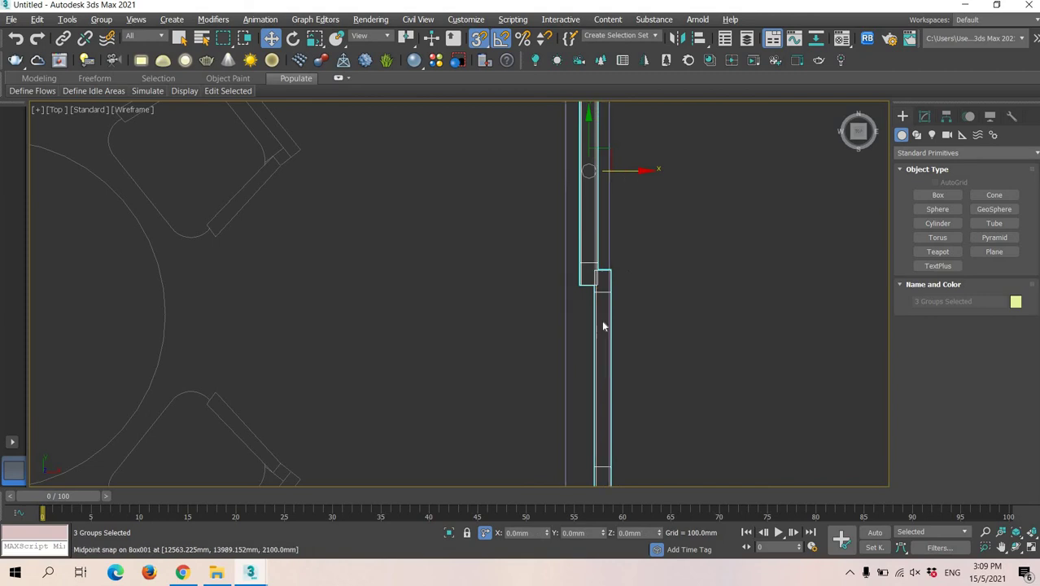
middle_click_drag(603, 323, 586, 481)
left_click(101, 20)
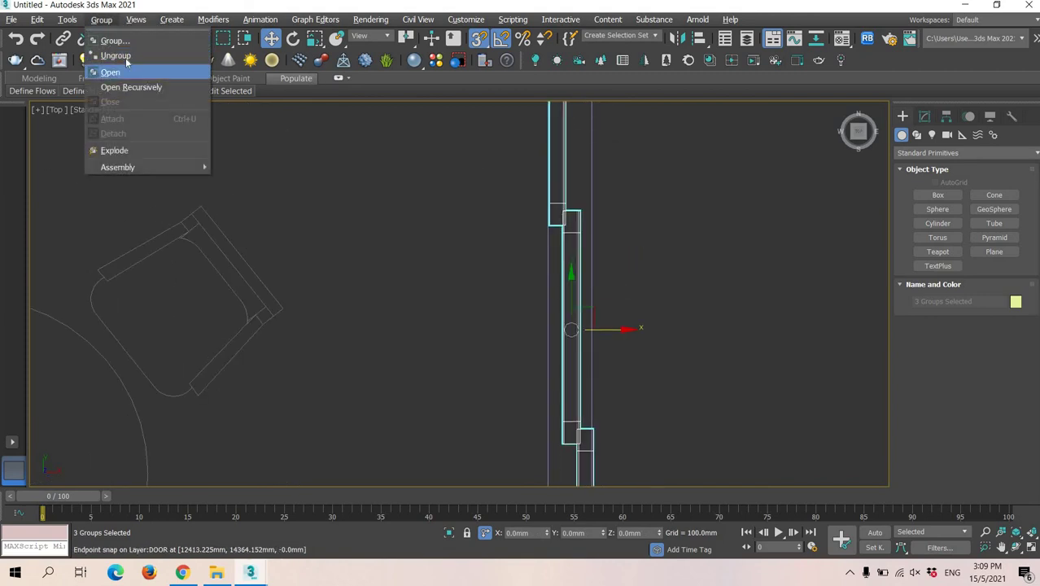
left_click(130, 73)
Set the width of the first panel's inner box to 25 mm
scroll(574, 233, "up", 4)
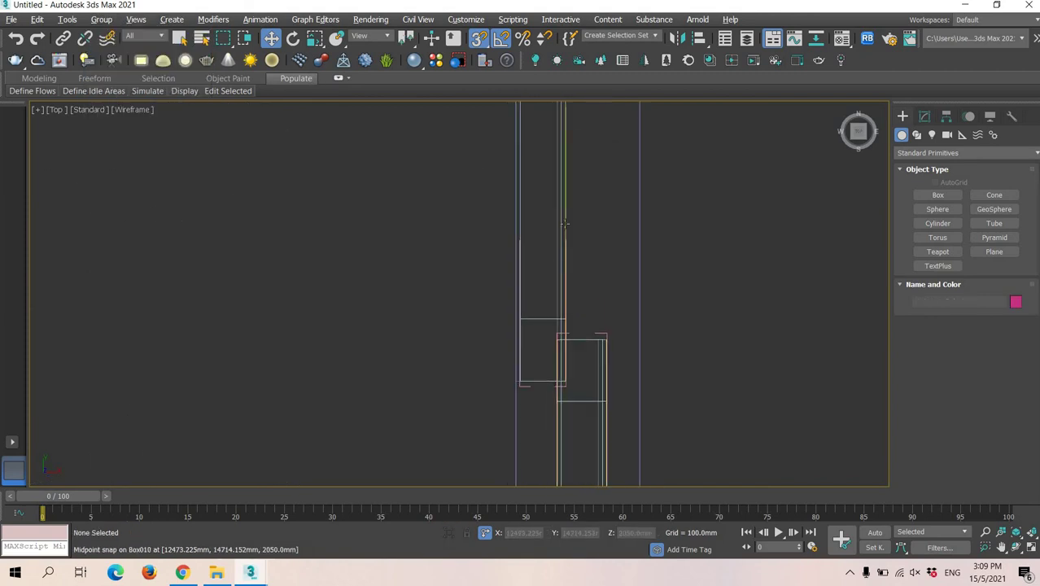
scroll(528, 190, "up", 3)
left_click(511, 226)
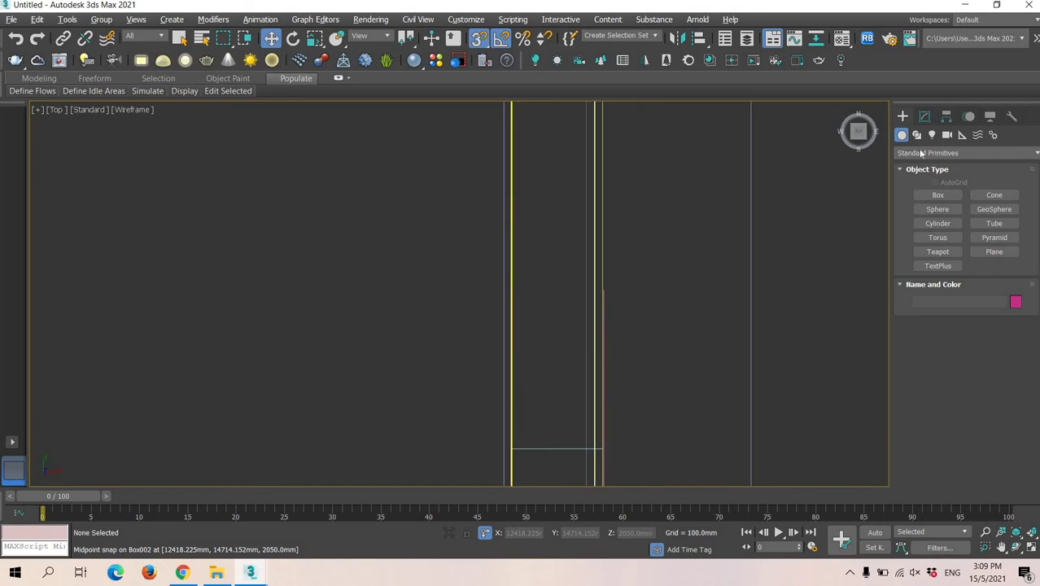
left_click(924, 117)
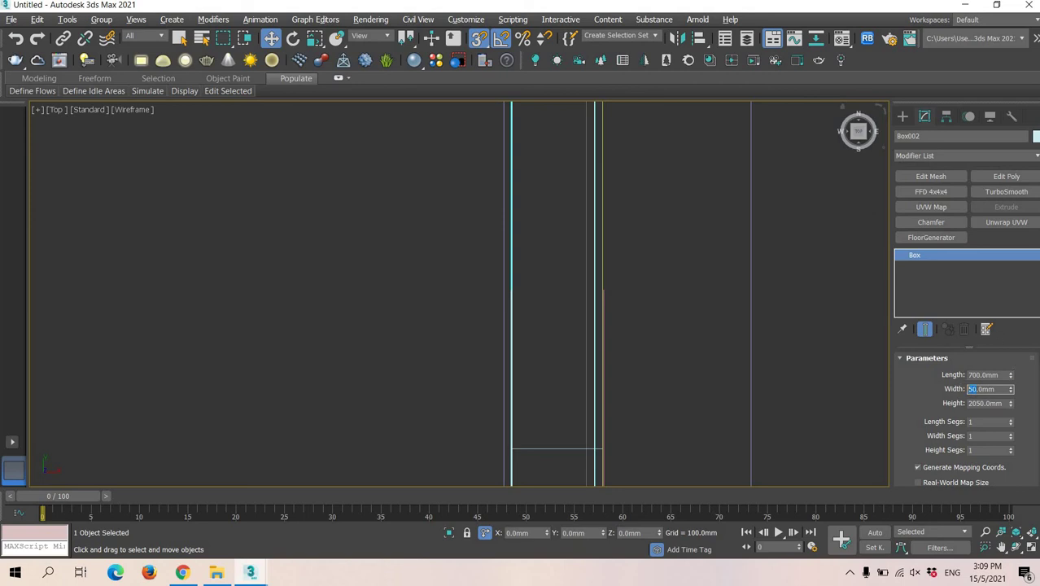
key("Return")
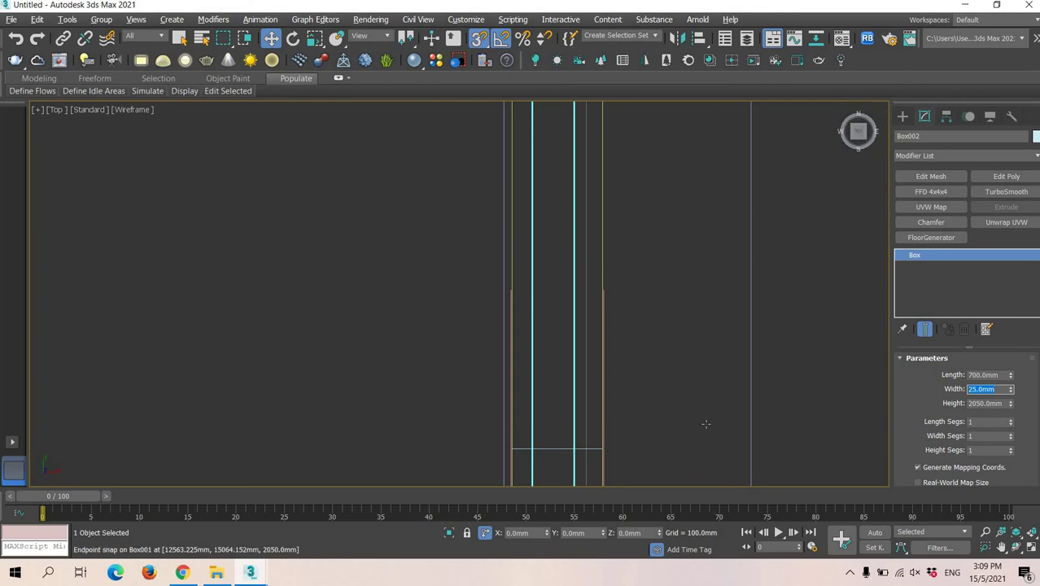
Set the width of the middle panel's inner box to 25 mm
scroll(682, 297, "down", 5)
middle_click_drag(664, 357, 618, 239)
scroll(619, 239, "up", 4)
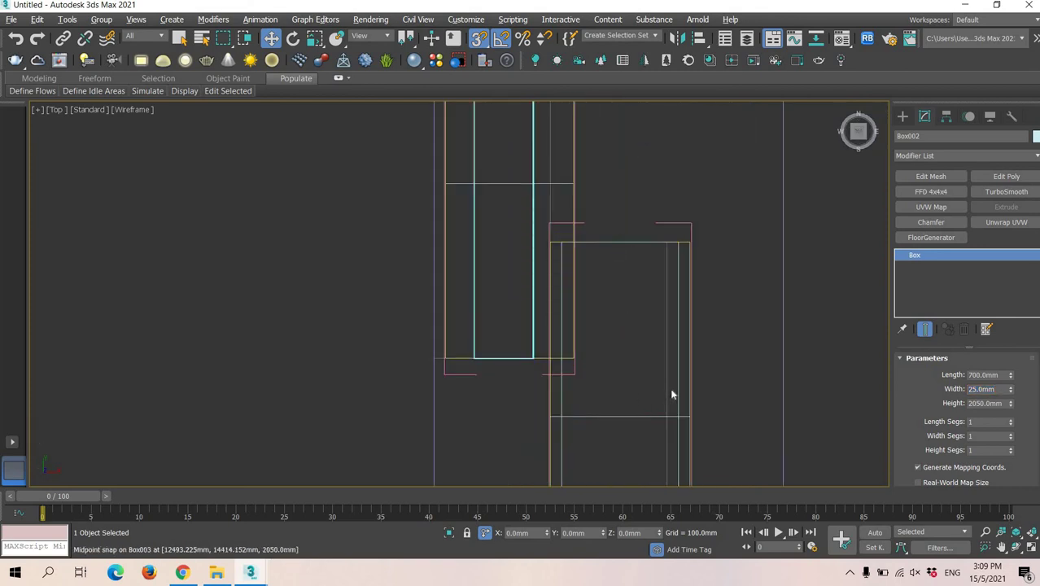
left_click(679, 414)
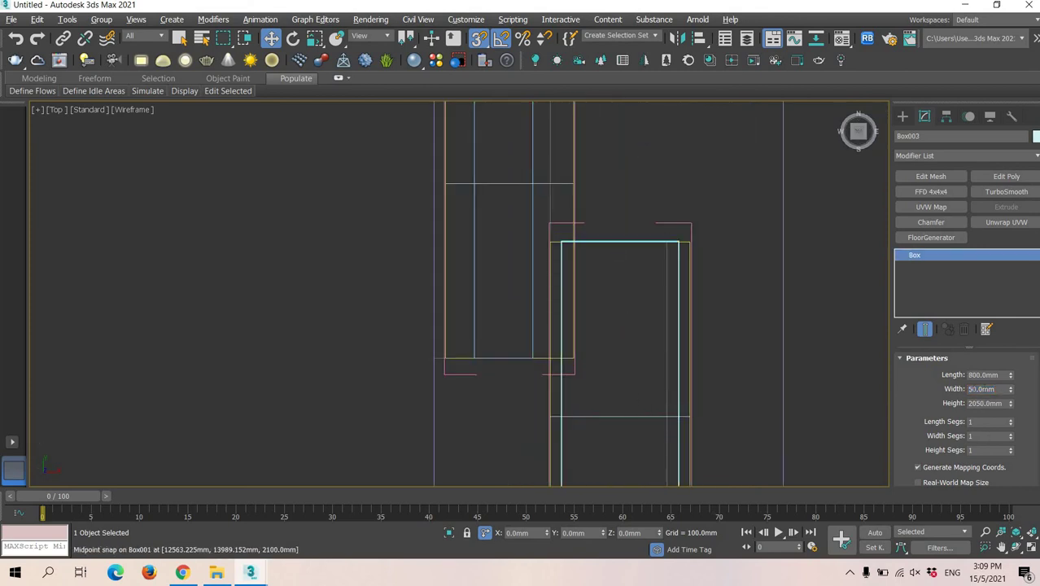
key("Return")
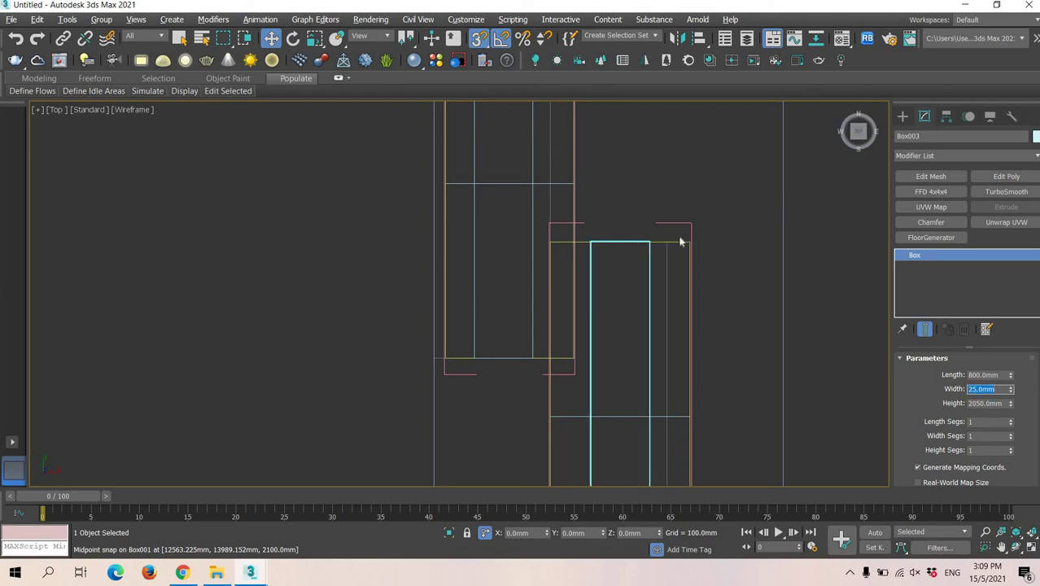
Set the base Box width of the third panel's inner box to 25 mm, beneath its Edit Poly modifier
scroll(665, 308, "down", 8)
mouse_move(670, 396)
middle_mouse_down()
mouse_move(649, 234)
mouse_move(665, 456)
middle_mouse_up()
scroll(648, 280, "up", 8)
left_click(675, 179)
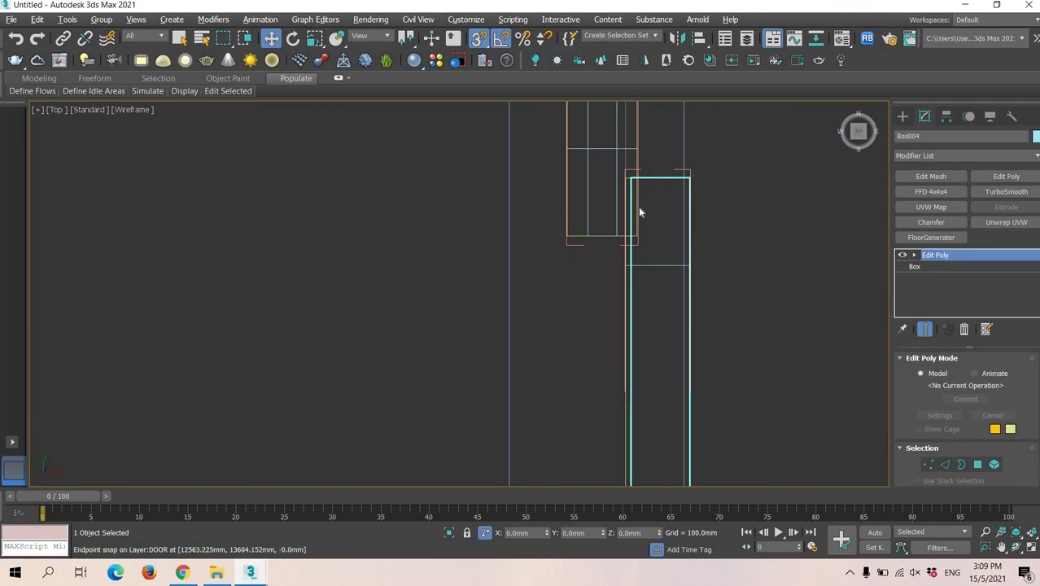
scroll(637, 208, "up", 3)
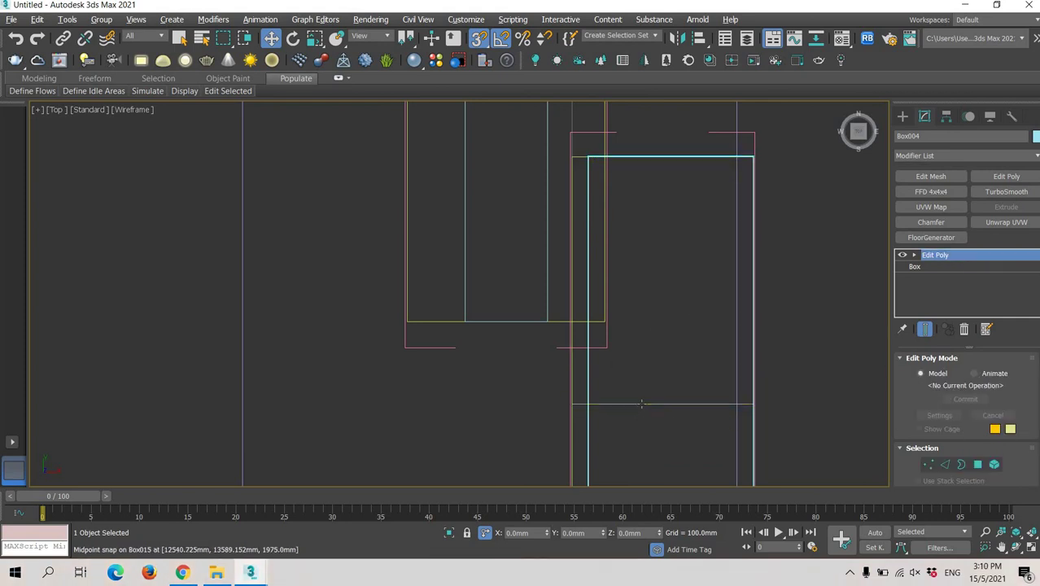
left_click(612, 403)
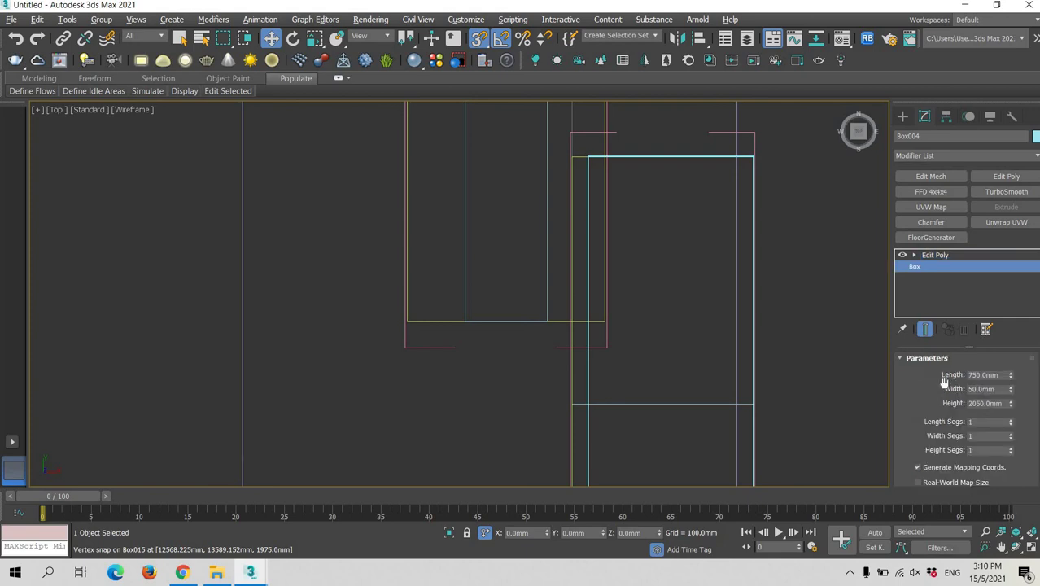
type("25")
key("Return")
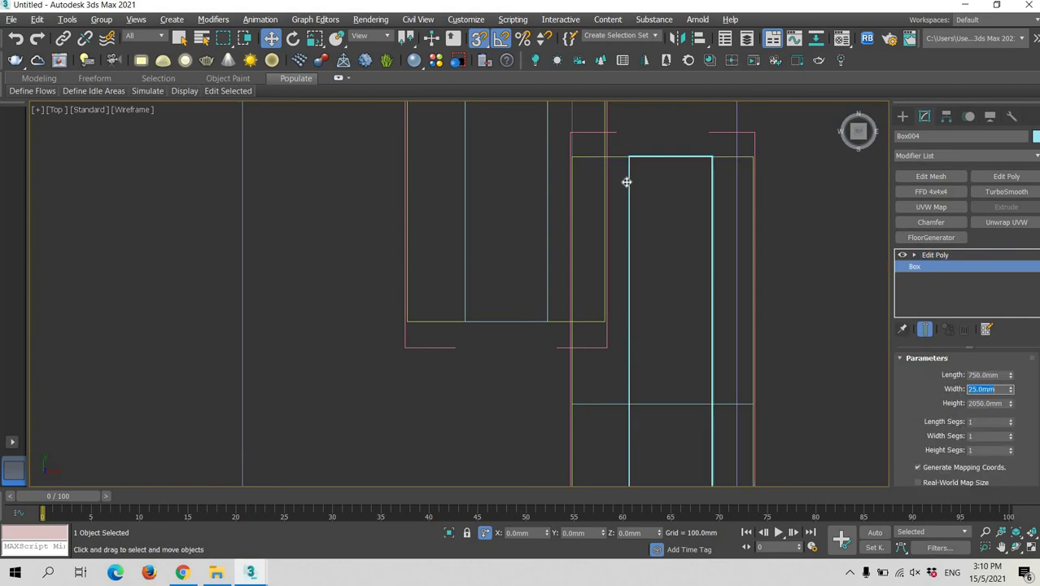
scroll(626, 182, "down", 5)
middle_click_drag(626, 182, 567, 472)
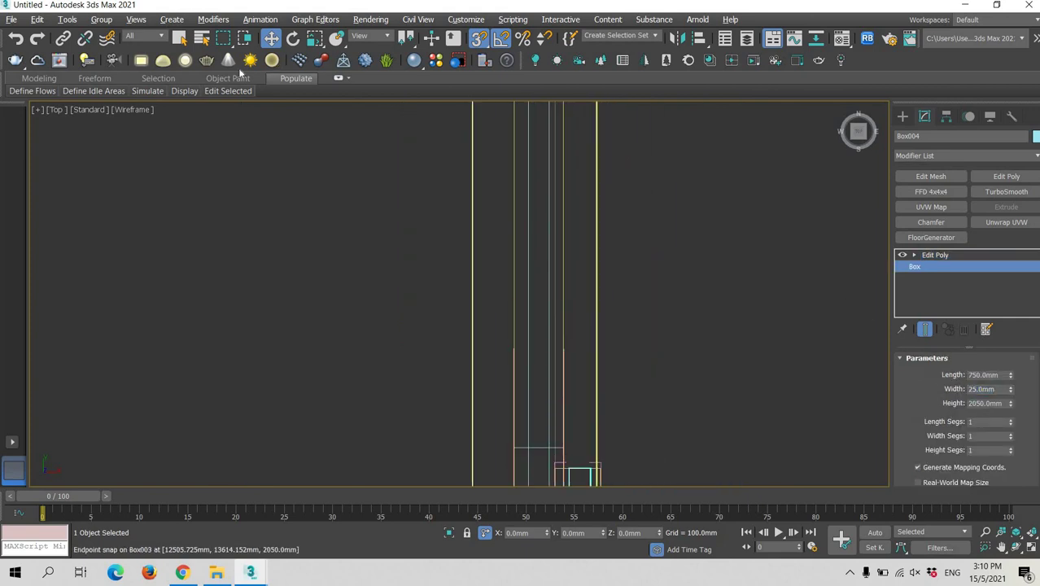
Close the three opened door panel groups one after another
left_click(99, 20)
left_click(122, 101)
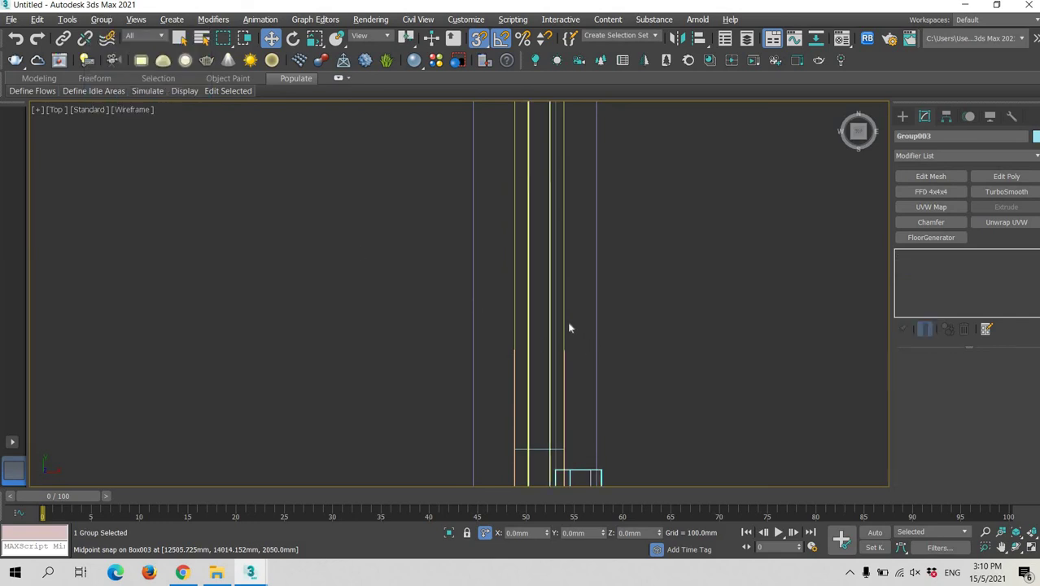
left_click(563, 323)
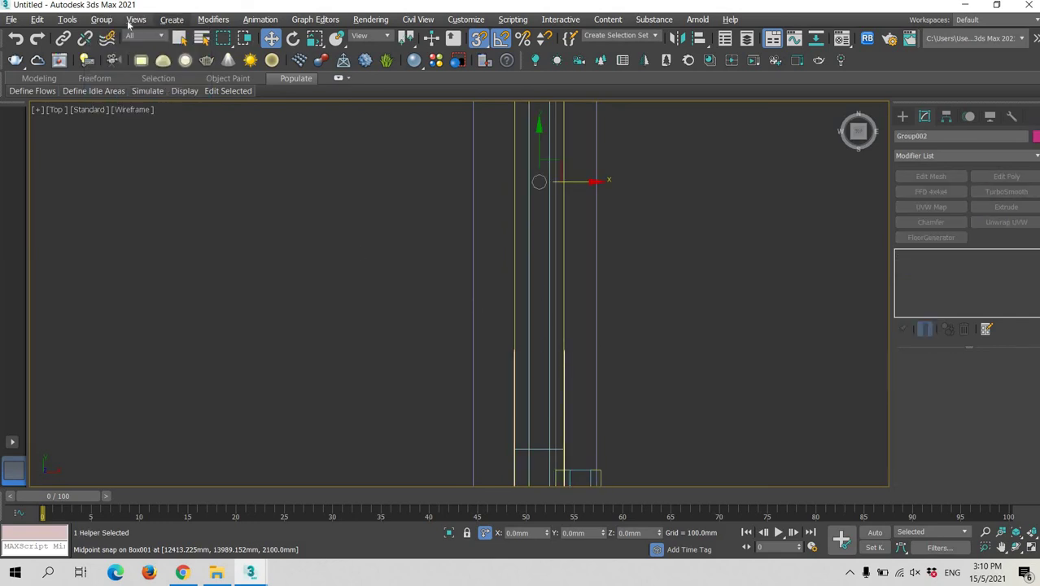
left_click(103, 20)
left_click(133, 101)
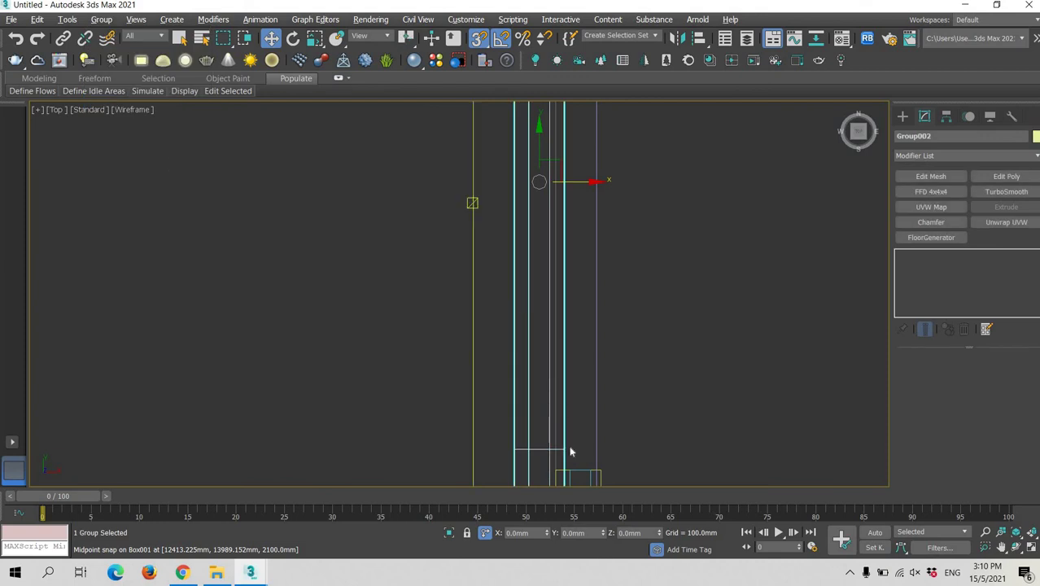
middle_click_drag(466, 139, 523, 582)
left_click_drag(598, 177, 348, 124)
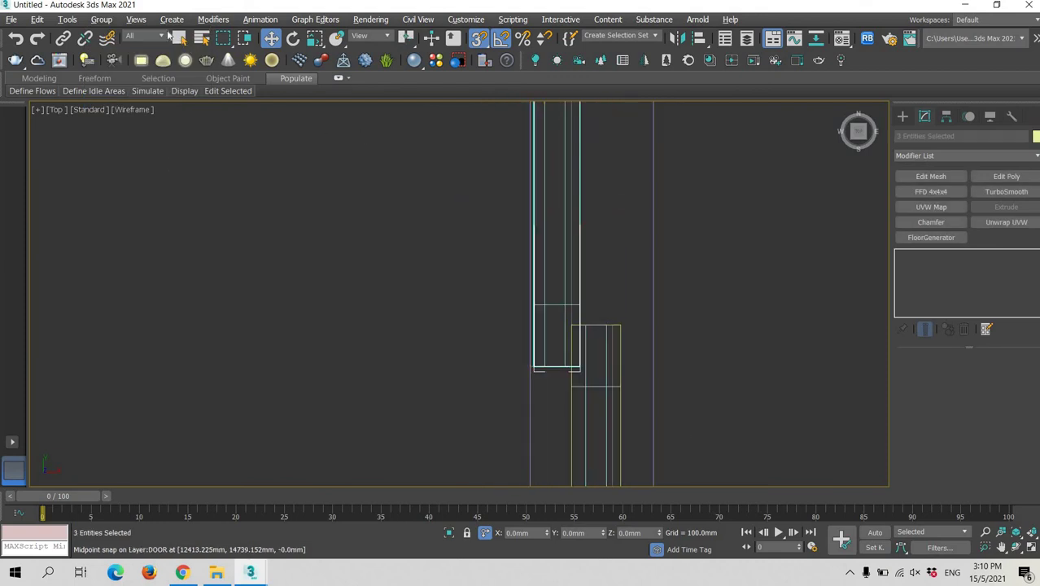
left_click(108, 22)
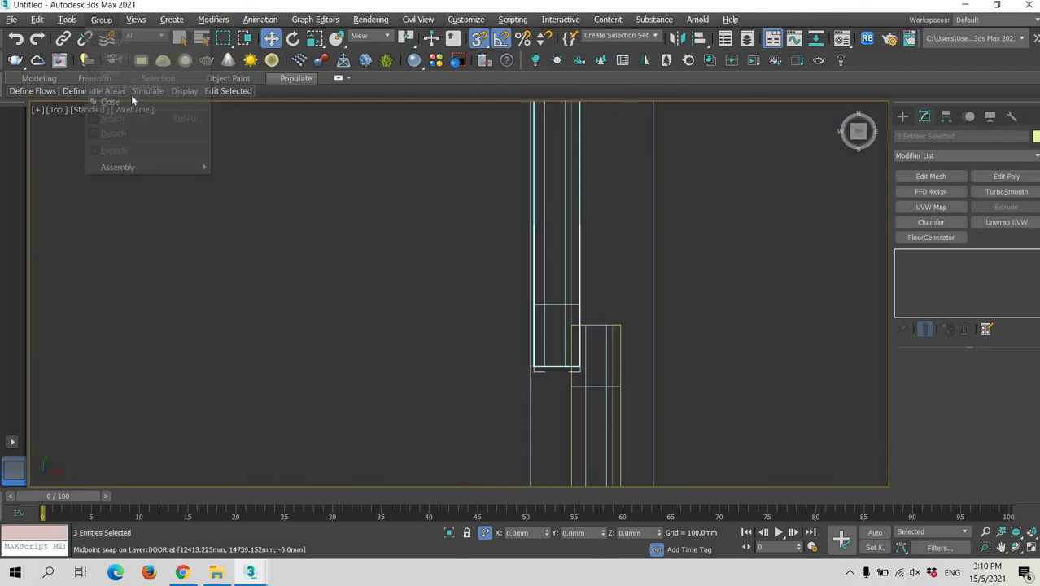
left_click(132, 100)
Select the door frame with all three panel groups in the perspective view and give them one light purple object colour
middle_click_drag(463, 224, 569, 302)
scroll(433, 197, "down", 4)
scroll(566, 246, "down", 5)
middle_click_drag(709, 390, 672, 399)
key("alt+w")
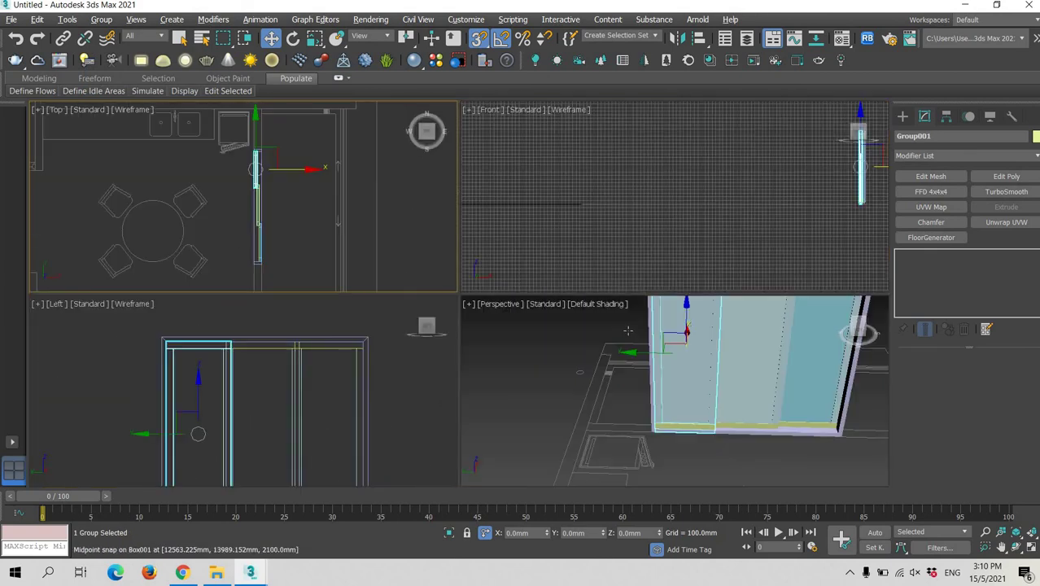
middle_click(606, 334)
key("alt+w")
scroll(602, 326, "down", 5)
middle_click_drag(615, 294, 611, 299, "alt")
scroll(611, 298, "up", 6)
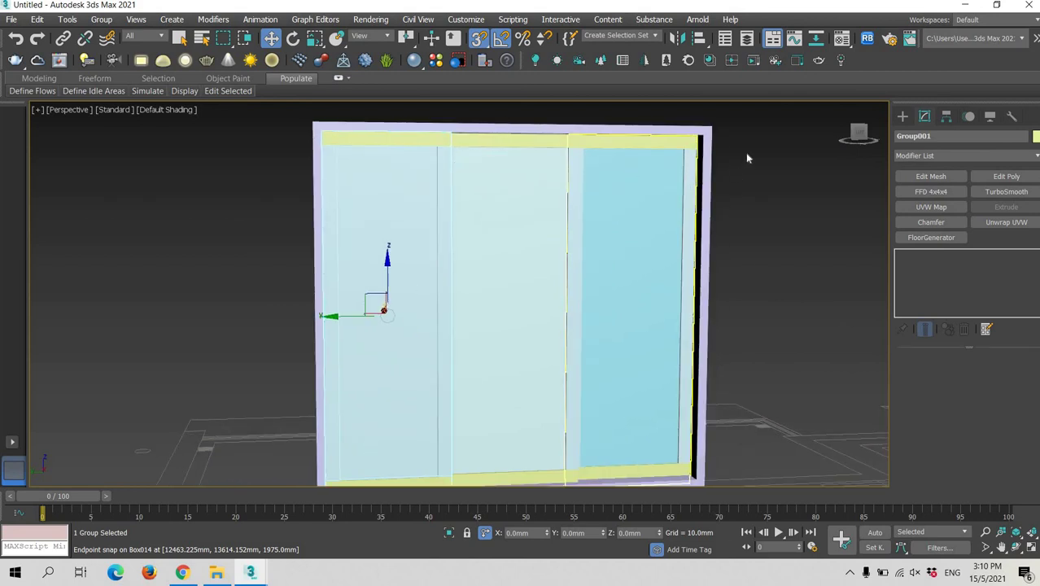
left_click_drag(562, 309, 391, 277)
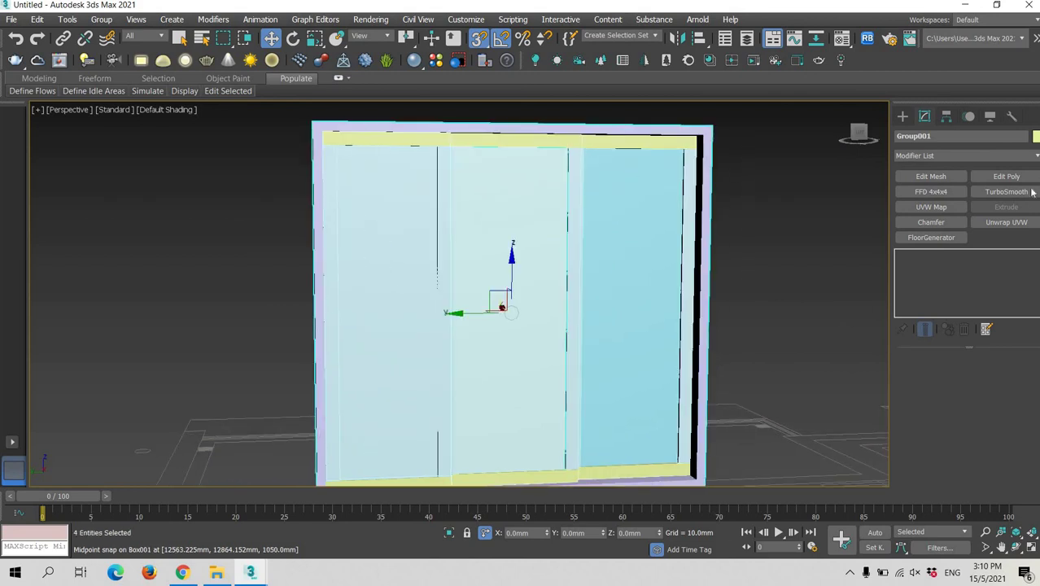
left_click(1036, 137)
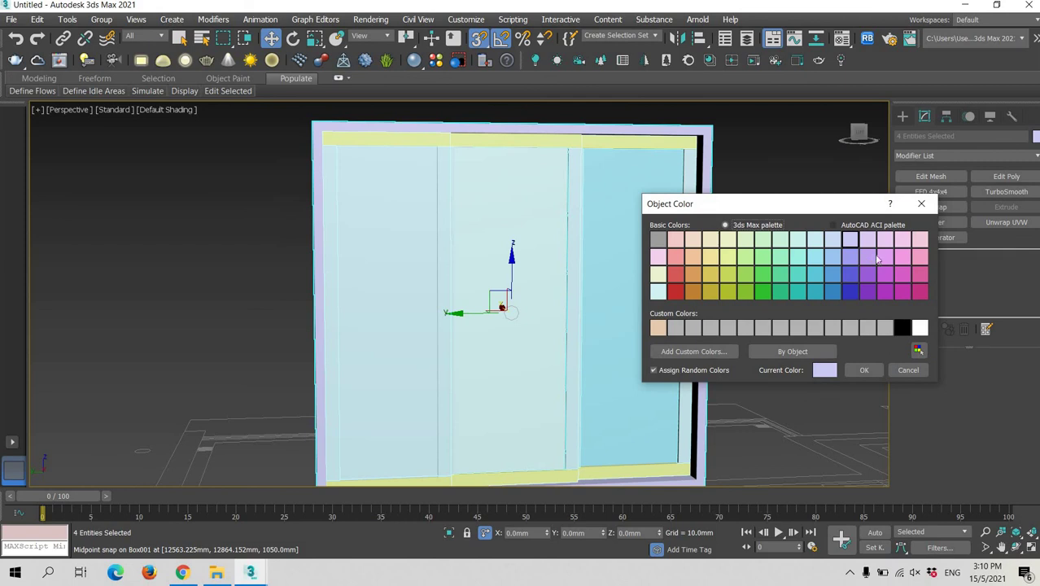
left_click(885, 257)
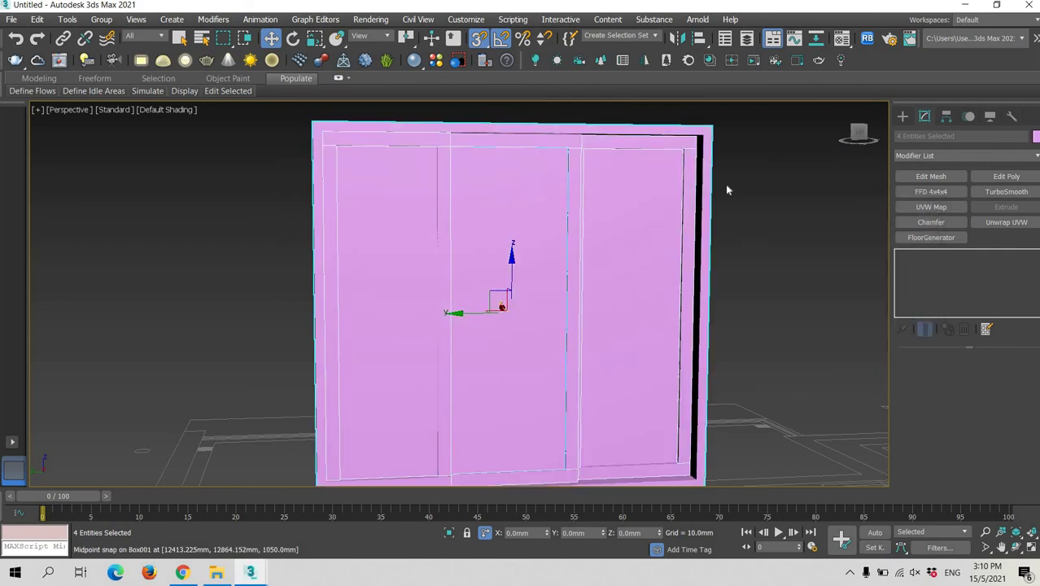
middle_click_drag(668, 271, 591, 233)
left_click(724, 236)
Look over the sample materials in the Material Editor and close it
left_click(902, 116)
key("m")
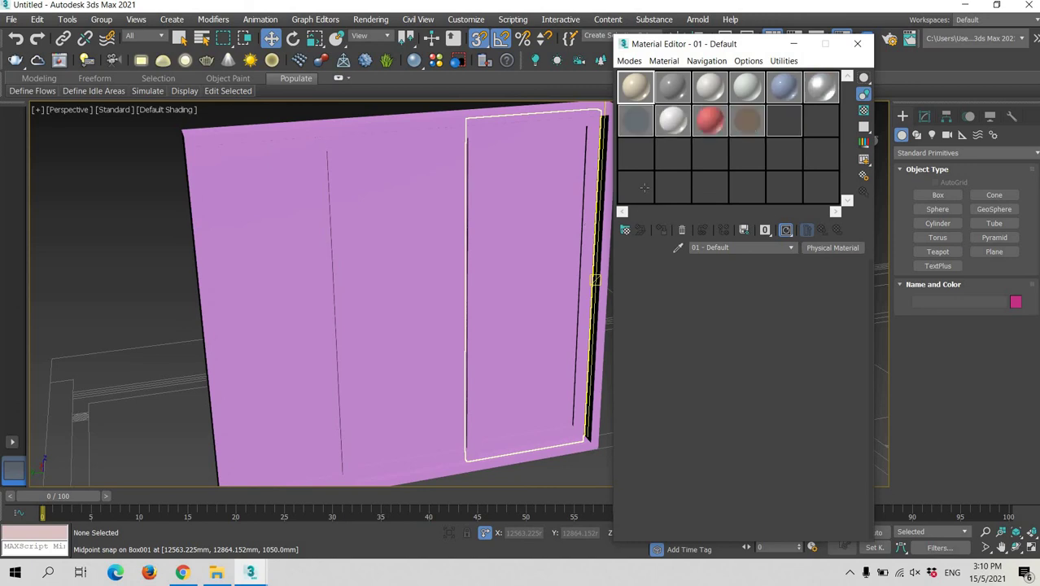
left_click(856, 45)
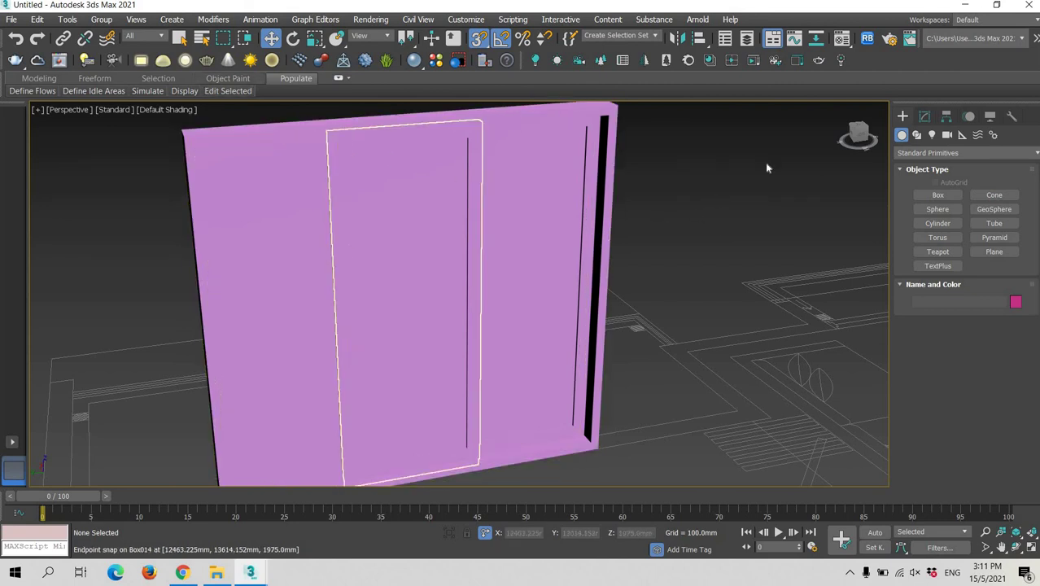
left_click(962, 6)
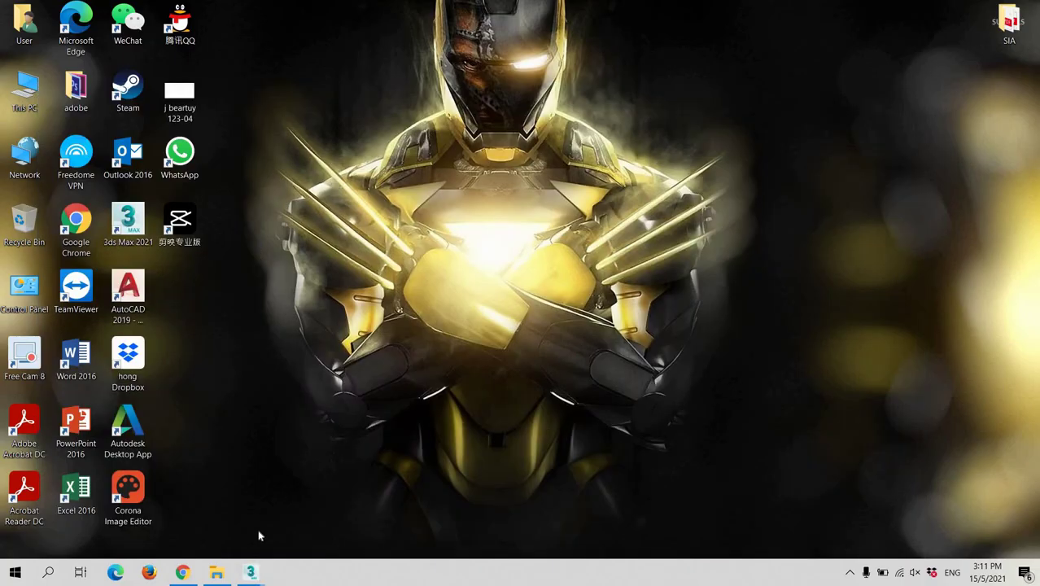
left_click(850, 572)
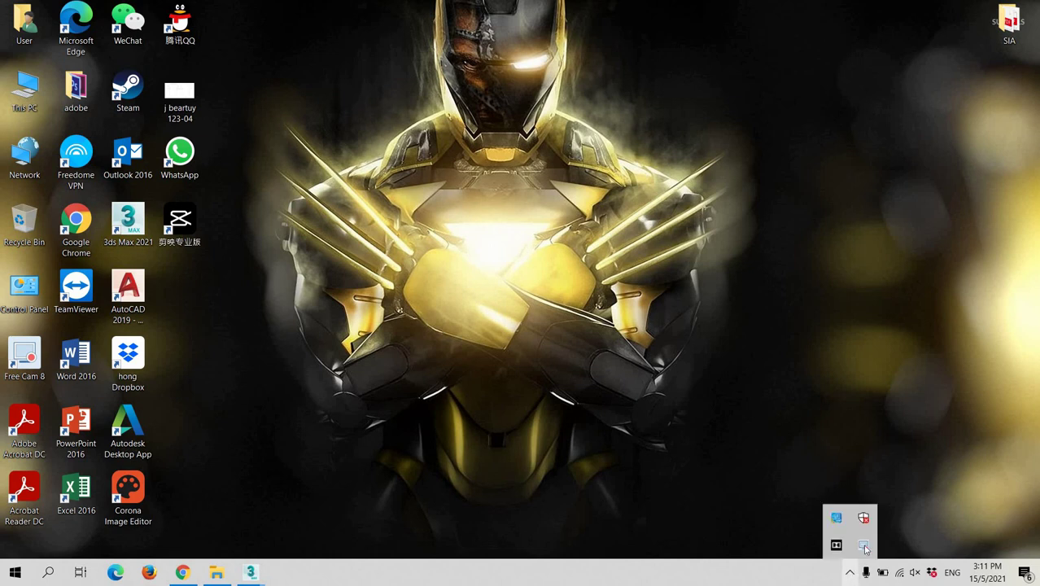